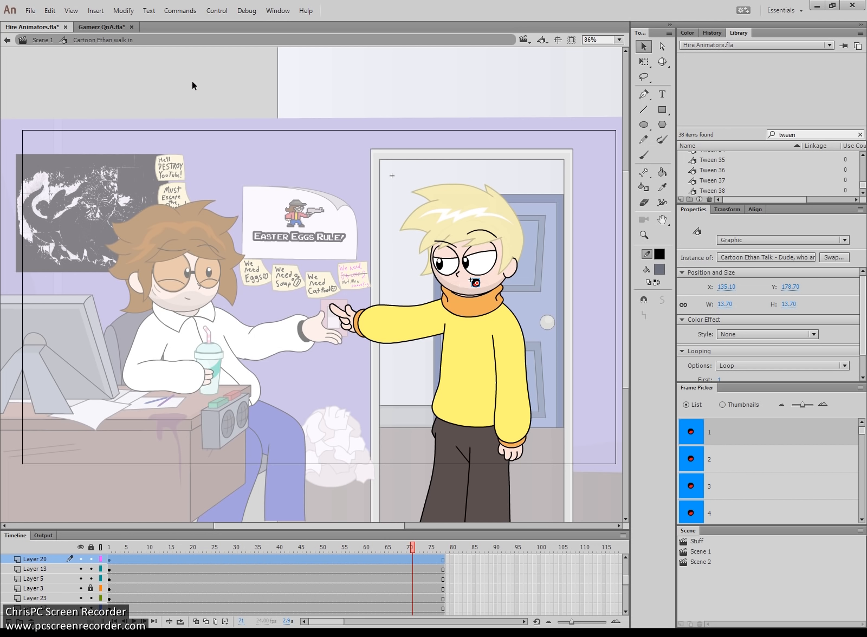
- Open the Cartoon Ethan Talk symbol for editing
{"action": "left_click", "coordinate": [486, 289]}
{"action": "left_click", "coordinate": [476, 284]}
{"action": "double_click", "coordinate": [475, 285]}
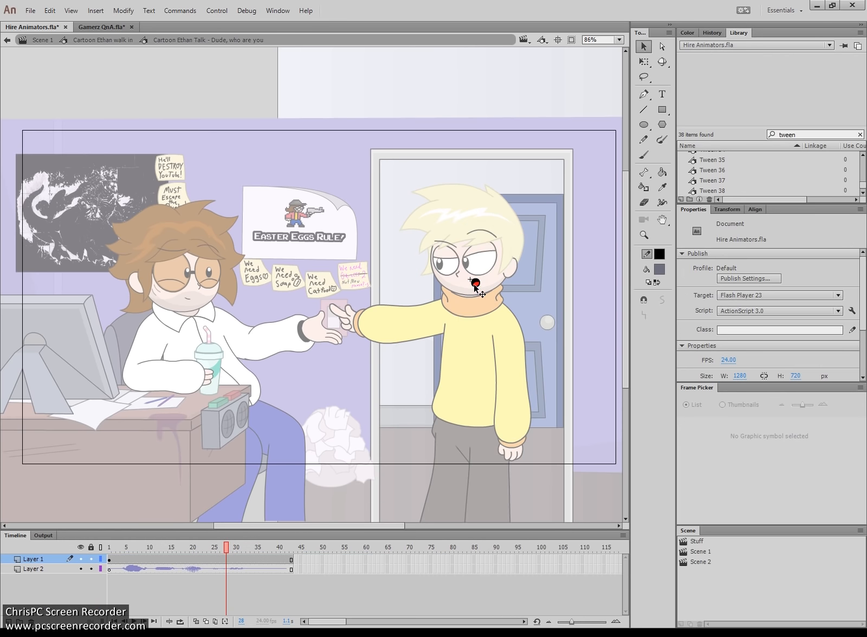
- Play the dialogue audio from frame 1, then park the playhead on frame 2
{"action": "left_click", "coordinate": [110, 570]}
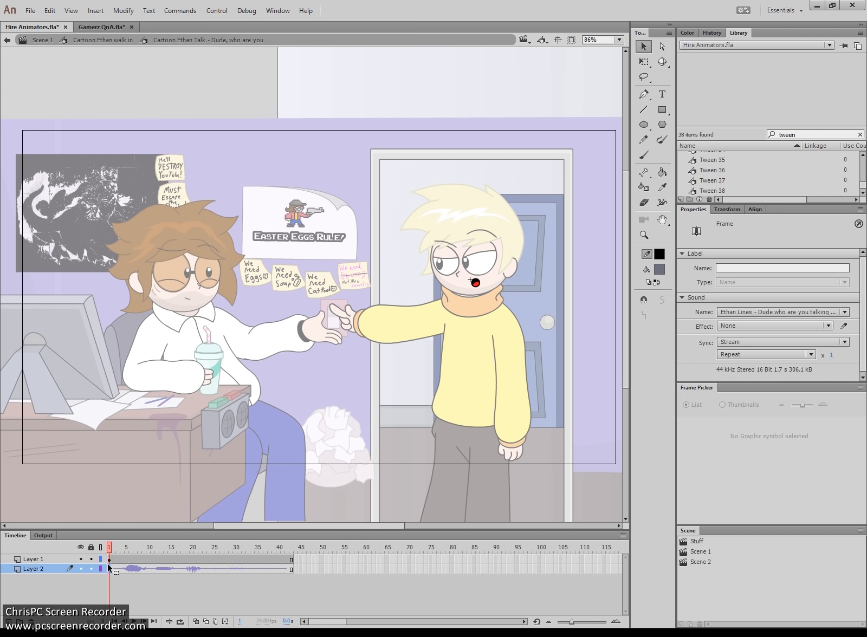
{"action": "key", "text": "Return"}
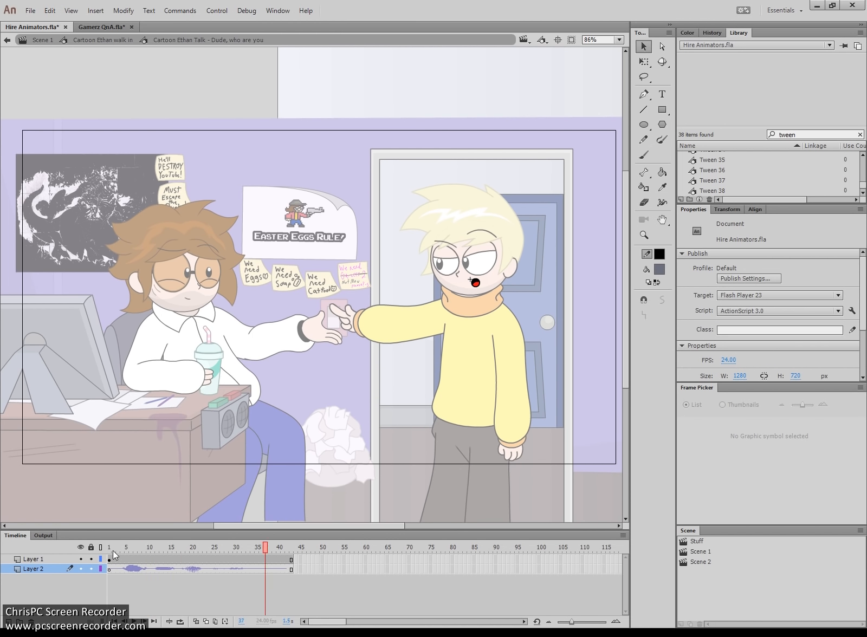
{"action": "left_click", "coordinate": [113, 549]}
- Zoom in on the character's face and select the mouth symbol
{"action": "key", "text": "z"}
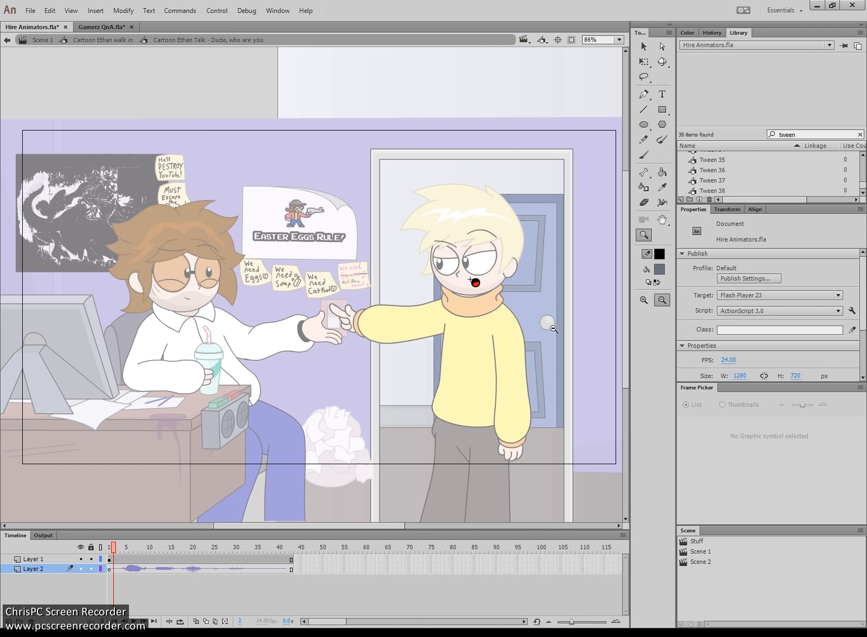
{"action": "left_click_drag", "start_coordinate": [554, 329], "coordinate": [308, 169]}
{"action": "left_click_drag", "start_coordinate": [488, 420], "coordinate": [290, 279]}
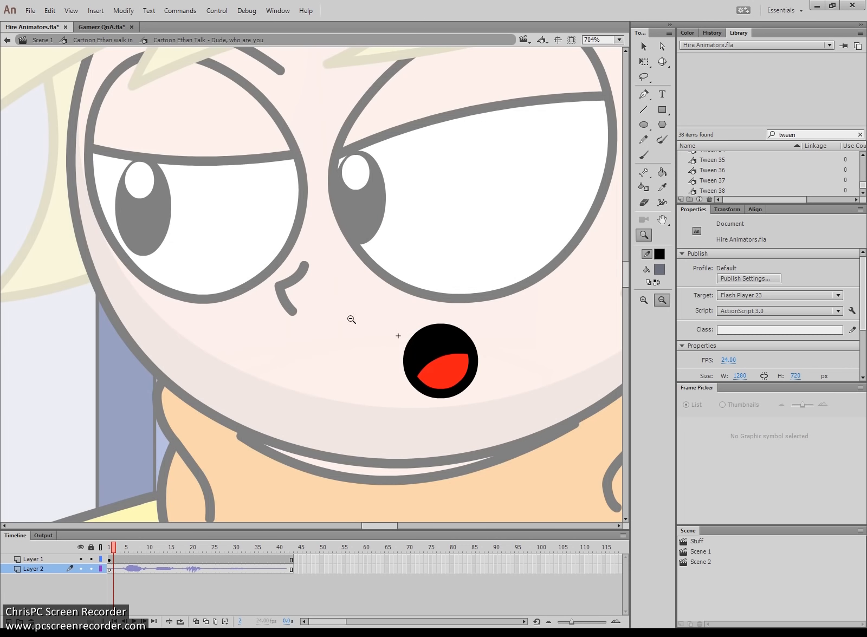
{"action": "key", "text": "v"}
{"action": "left_click", "coordinate": [434, 383]}
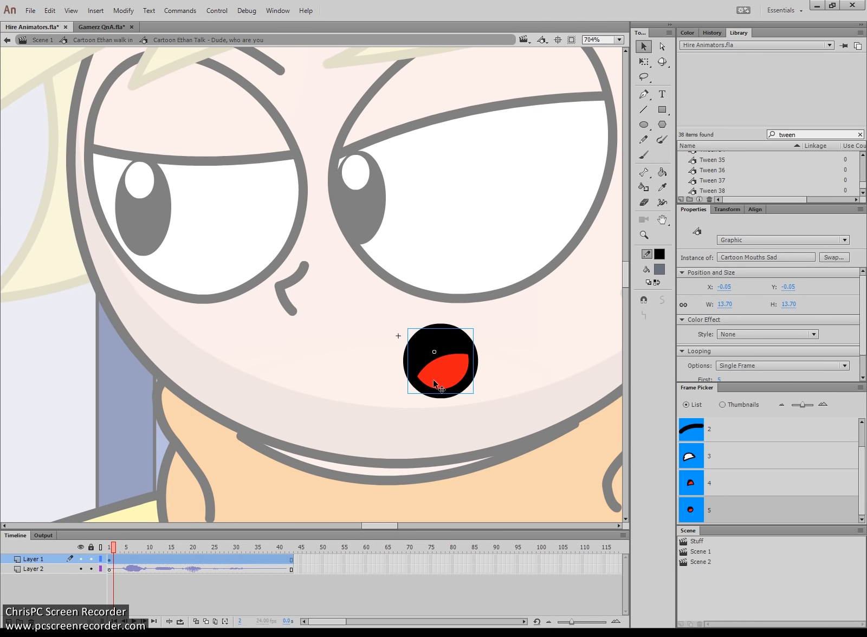
- Preview mouth drawings 1 through 5 in the Frame Picker
{"action": "scroll", "coordinate": [862, 471], "scroll_direction": "up", "scroll_amount": 1}
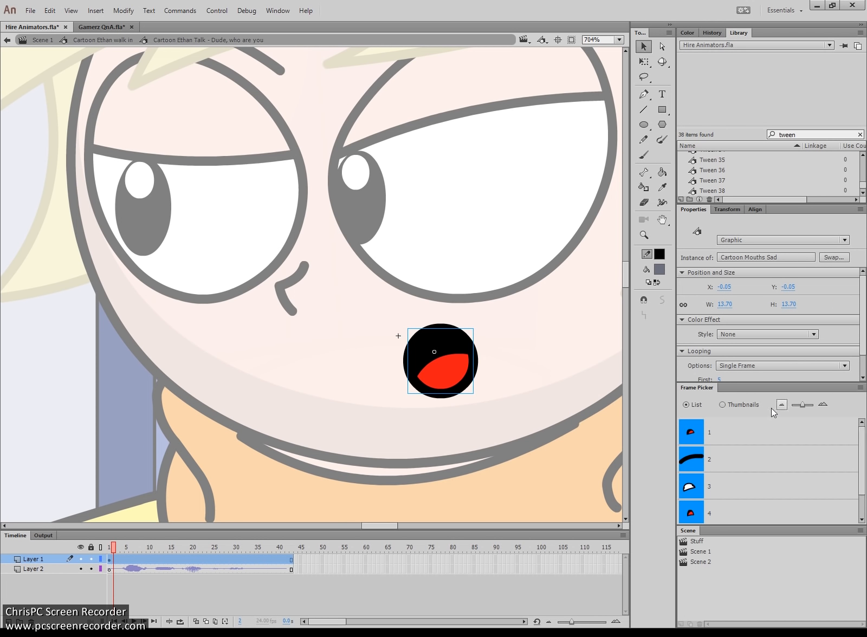
{"action": "left_click", "coordinate": [696, 433]}
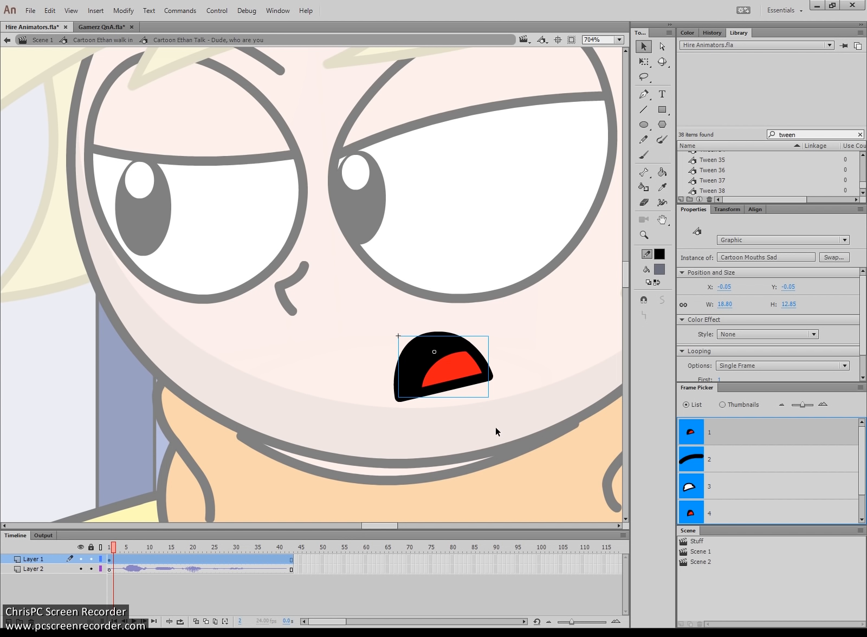
{"action": "left_click", "coordinate": [722, 461]}
{"action": "left_click", "coordinate": [709, 491]}
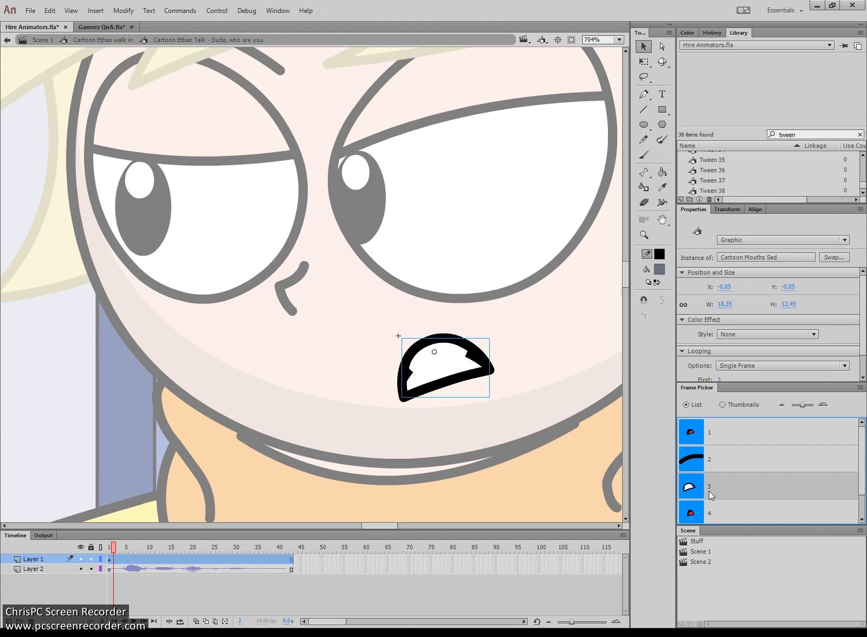
{"action": "left_click", "coordinate": [706, 505]}
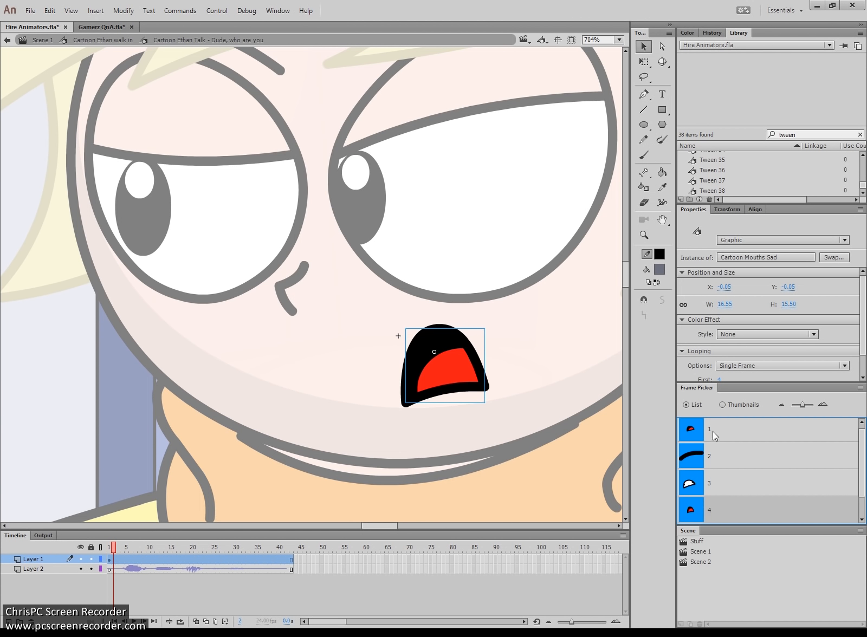
{"action": "left_click", "coordinate": [713, 460]}
{"action": "left_click", "coordinate": [707, 487]}
{"action": "left_click", "coordinate": [700, 508]}
{"action": "scroll", "coordinate": [726, 474], "scroll_direction": "down", "scroll_amount": 1}
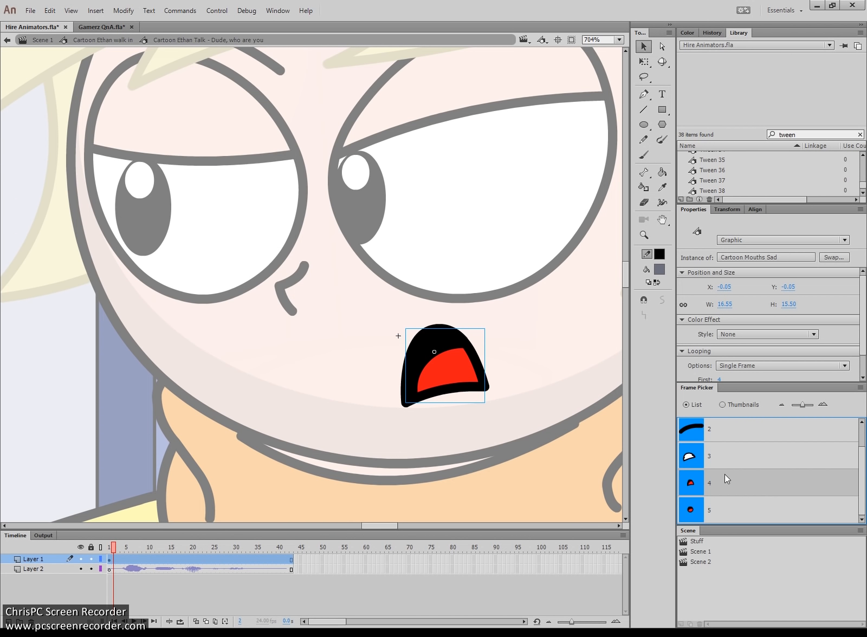
{"action": "left_click", "coordinate": [690, 503]}
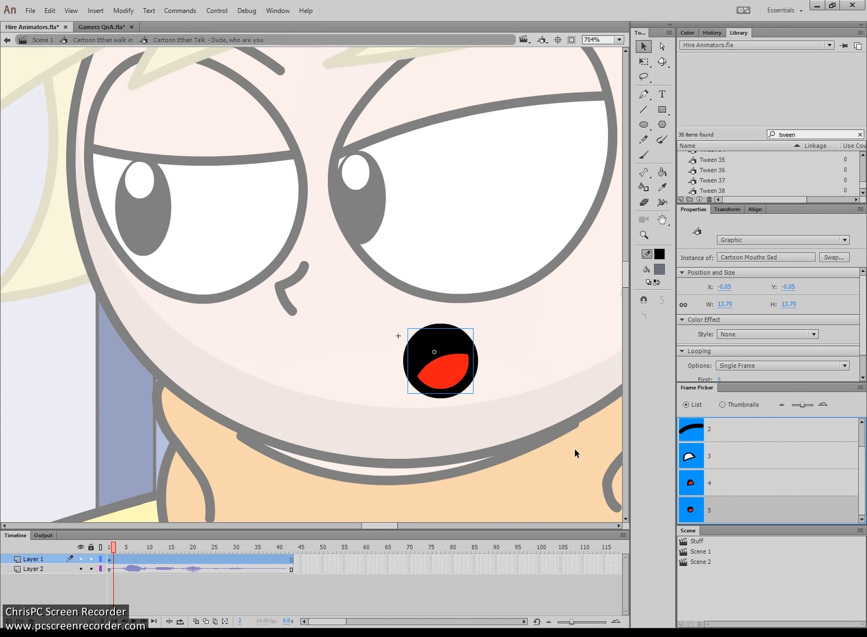
- Settle on the wide-open mouth drawing 1 and zoom back out
{"action": "scroll", "coordinate": [733, 455], "scroll_direction": "up", "scroll_amount": 1}
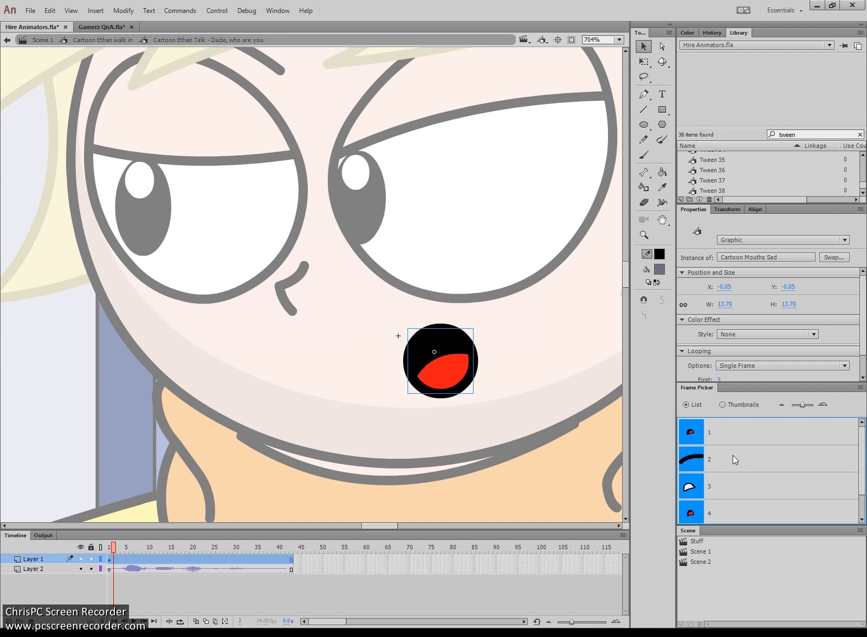
{"action": "left_click", "coordinate": [689, 432]}
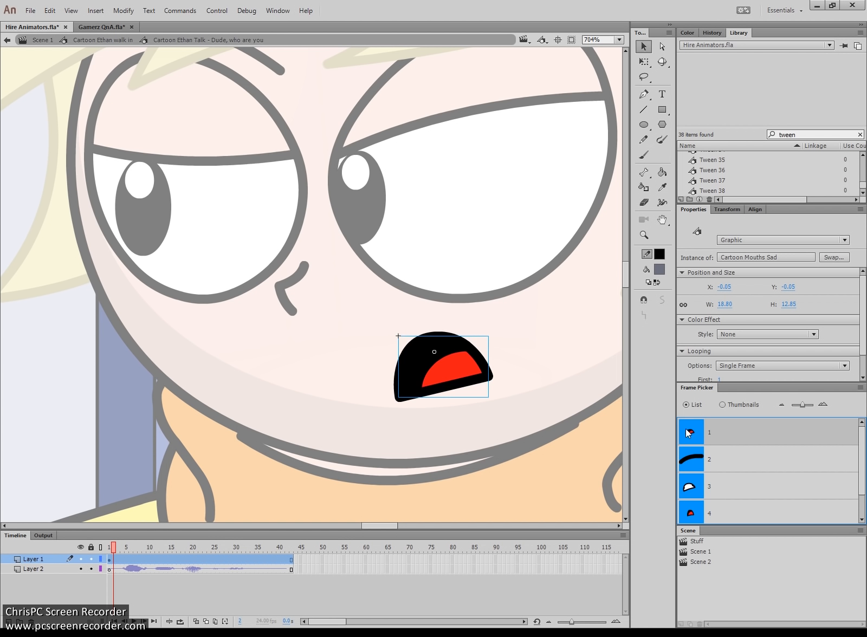
{"action": "left_click", "coordinate": [553, 350]}
{"action": "key", "text": "z"}
{"action": "left_click", "coordinate": [349, 336], "text": "alt"}
{"action": "left_click", "coordinate": [305, 333]}
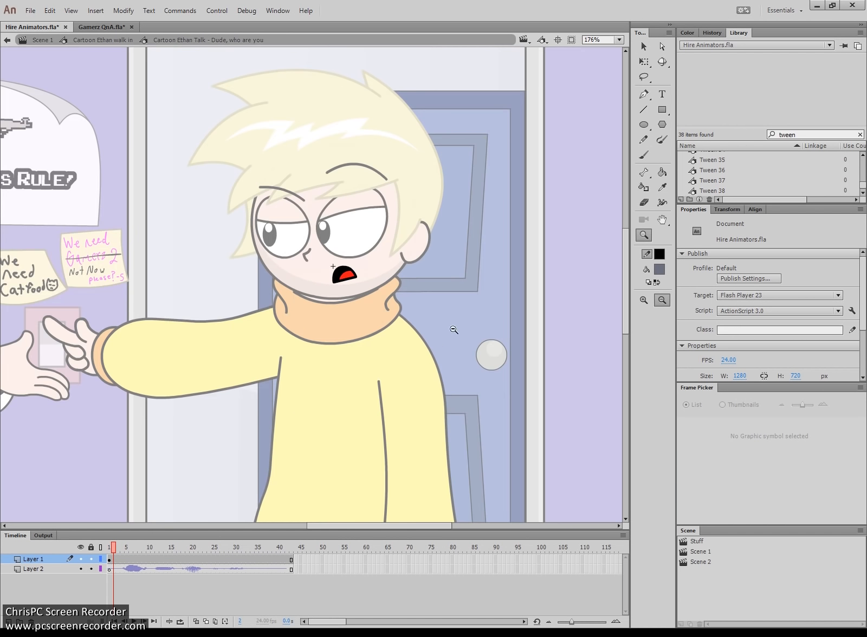
{"action": "left_click", "coordinate": [337, 324]}
{"action": "left_click", "coordinate": [486, 425]}
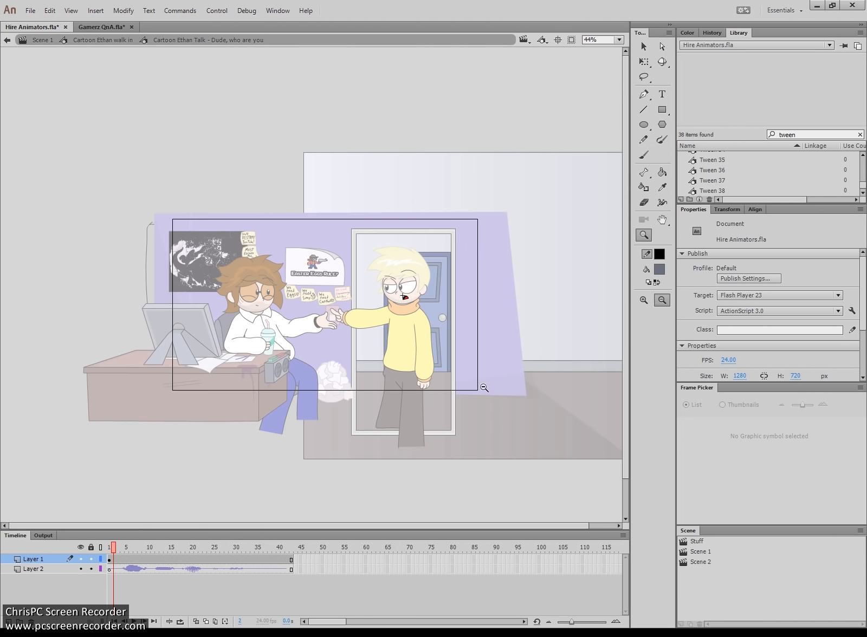
{"action": "left_click_drag", "start_coordinate": [440, 343], "coordinate": [229, 194]}
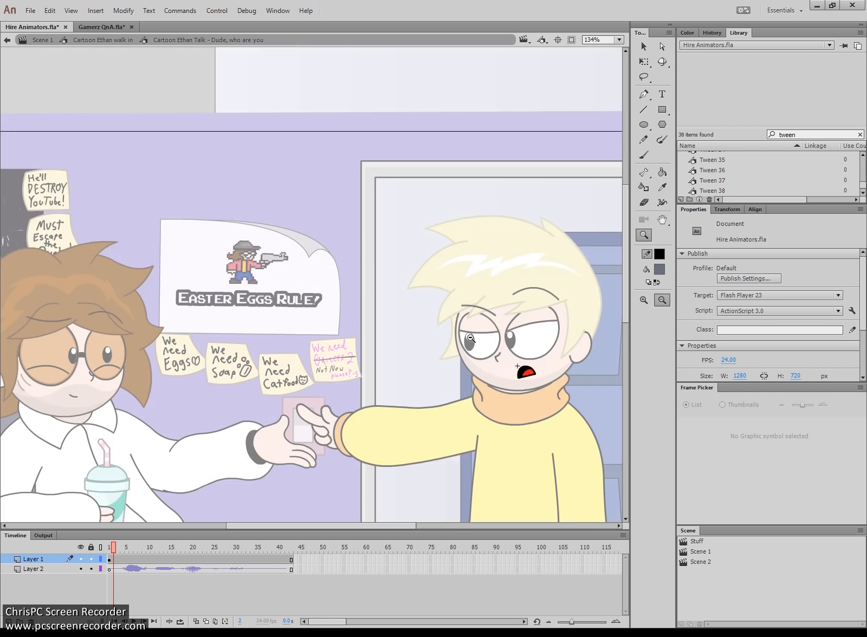
{"action": "key", "text": "v"}
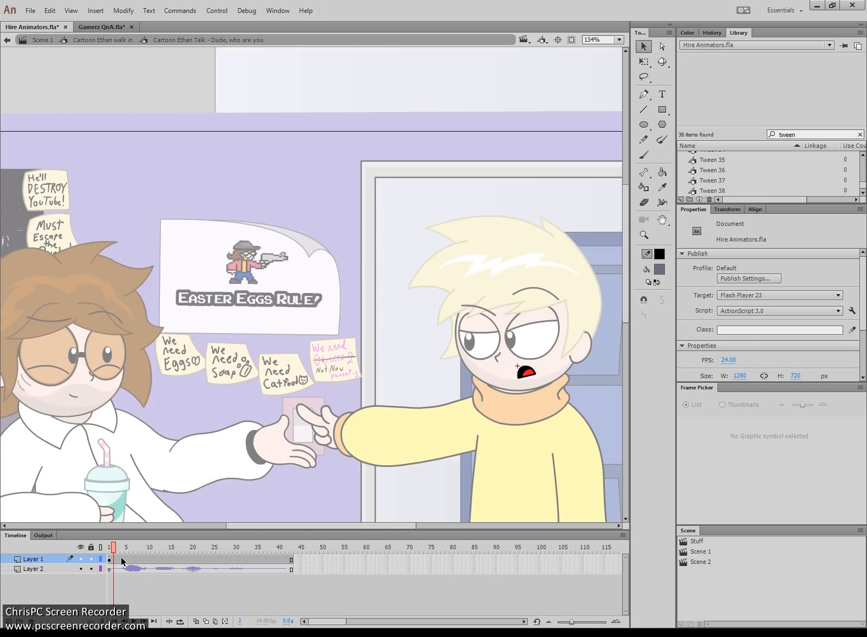
{"action": "key", "text": "z"}
{"action": "left_click_drag", "start_coordinate": [584, 420], "coordinate": [353, 230]}
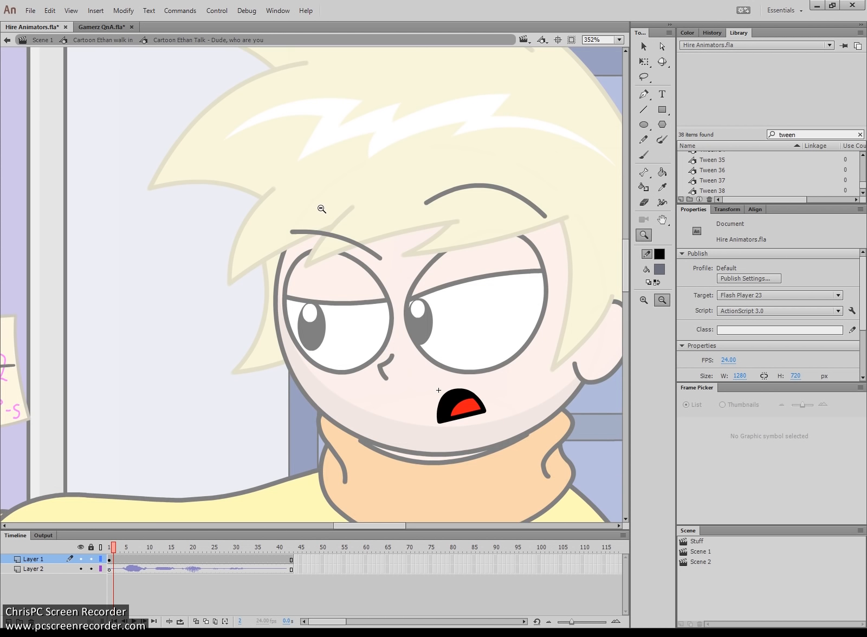
- Set the frame 1 mouth to the closed line drawing
{"action": "left_click", "coordinate": [111, 558]}
{"action": "key", "text": "period"}
{"action": "key", "text": "period"}
{"action": "key", "text": "period"}
{"action": "key", "text": "period"}
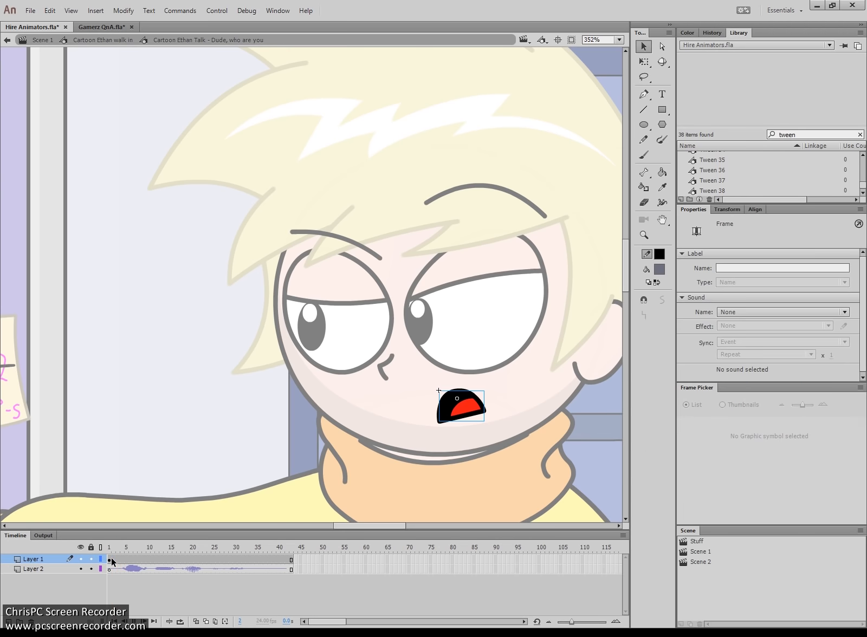
{"action": "left_click", "coordinate": [111, 559]}
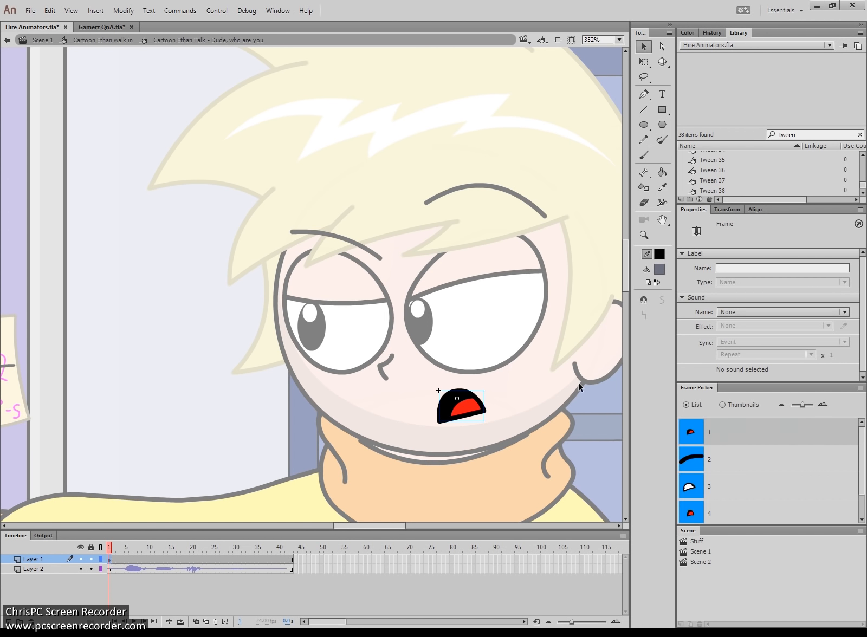
{"action": "left_click", "coordinate": [697, 456]}
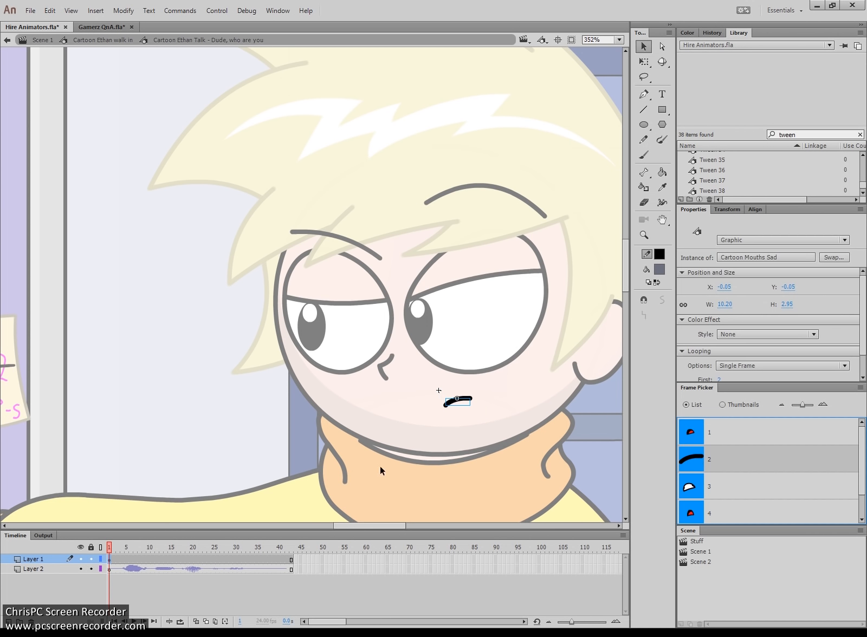
- Insert a keyframe at frame 4 showing the wide-open mouth drawing 1
{"action": "left_click", "coordinate": [113, 561]}
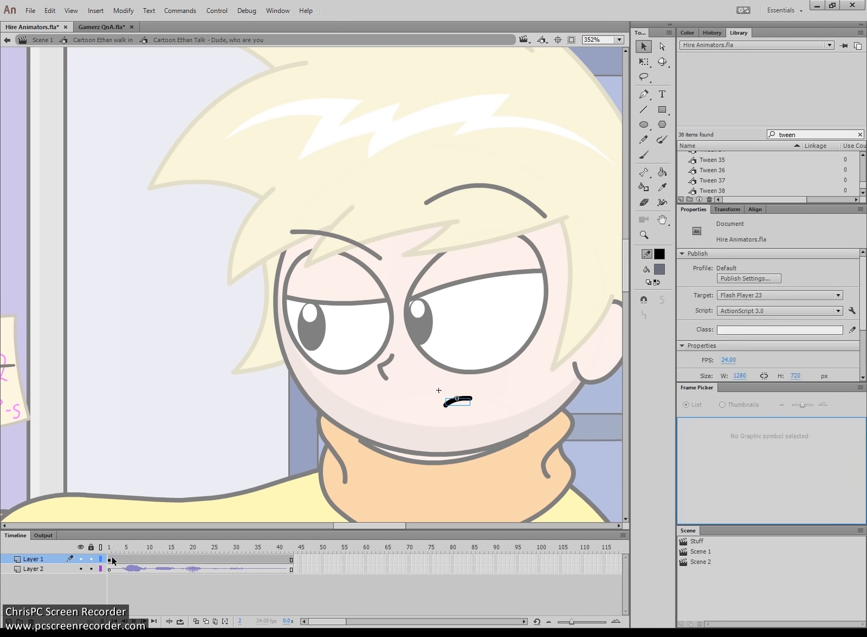
{"action": "left_click", "coordinate": [126, 559]}
{"action": "left_click", "coordinate": [120, 560]}
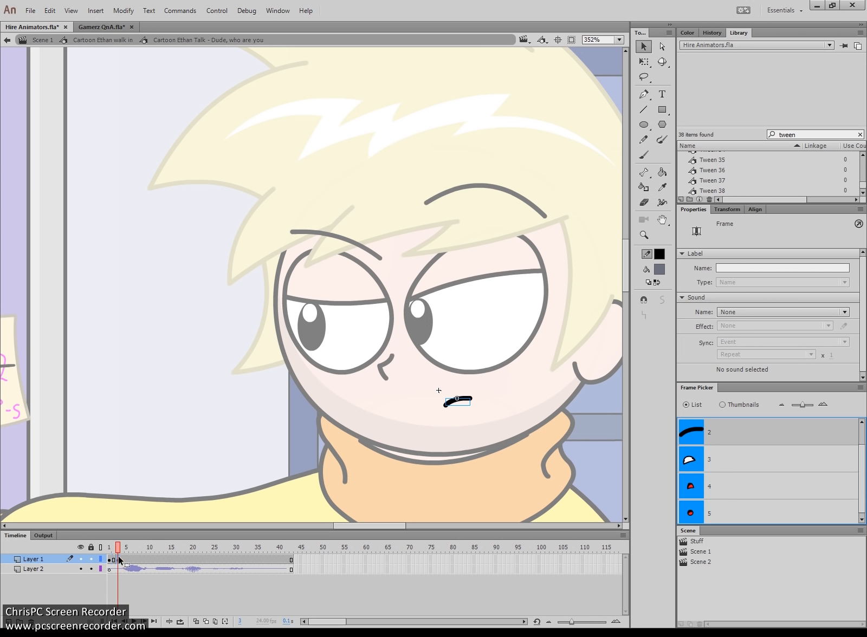
{"action": "key", "text": "period"}
{"action": "key", "text": "period"}
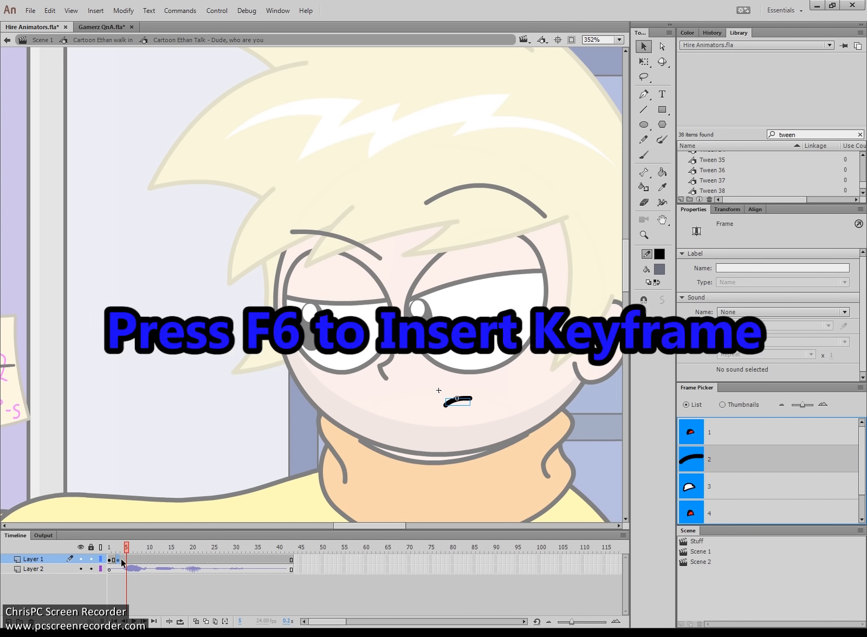
{"action": "left_click", "coordinate": [123, 561]}
{"action": "key", "text": "period"}
{"action": "key", "text": "period"}
{"action": "left_click", "coordinate": [123, 560]}
{"action": "key", "text": "F6"}
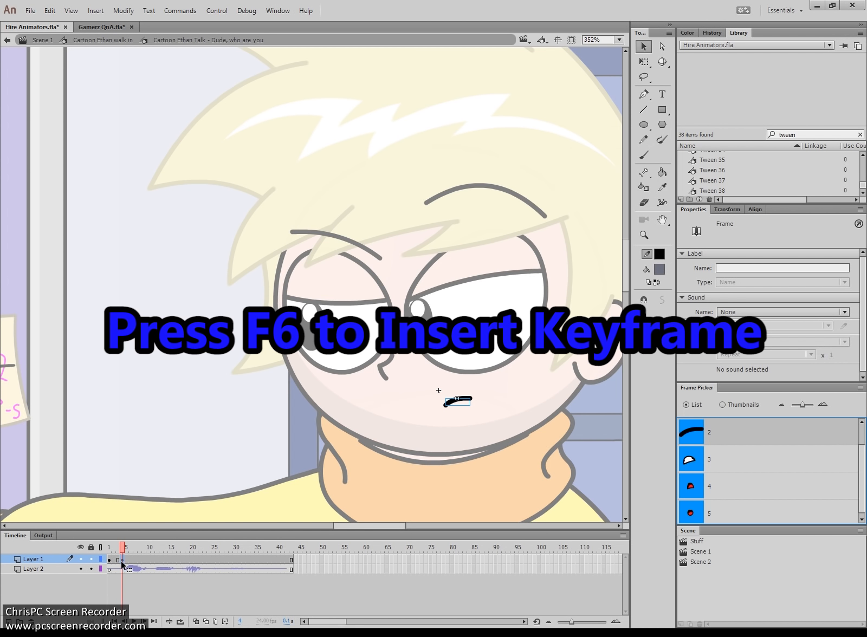
{"action": "scroll", "coordinate": [698, 486], "scroll_direction": "up", "scroll_amount": 1}
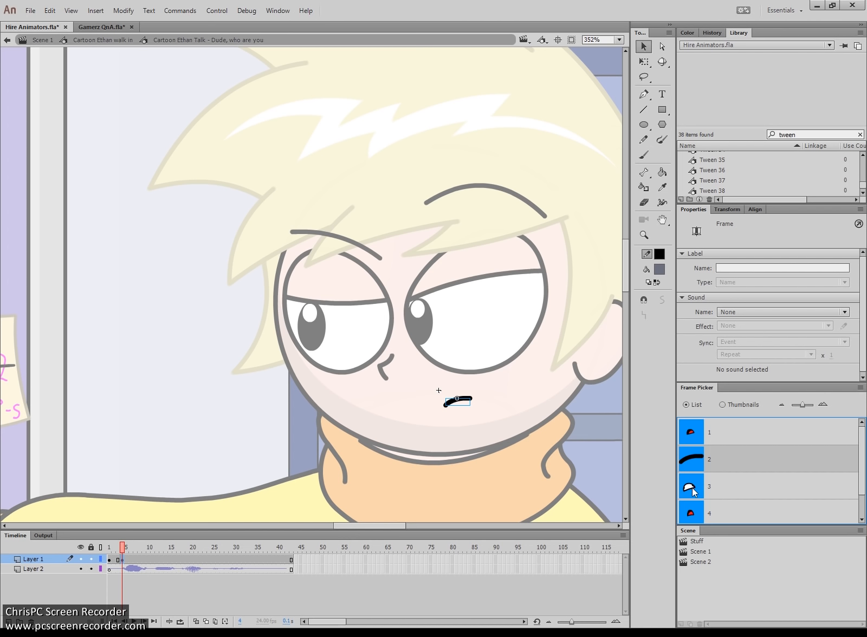
{"action": "left_click", "coordinate": [692, 435]}
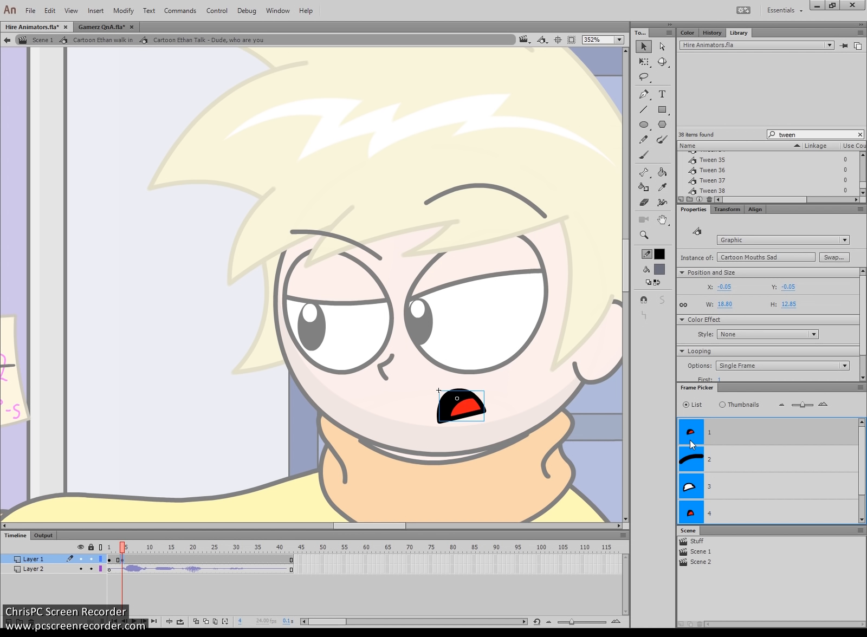
- Preview playback and swap the frame 8 mouth to the open white drawing 3
{"action": "left_click", "coordinate": [120, 551]}
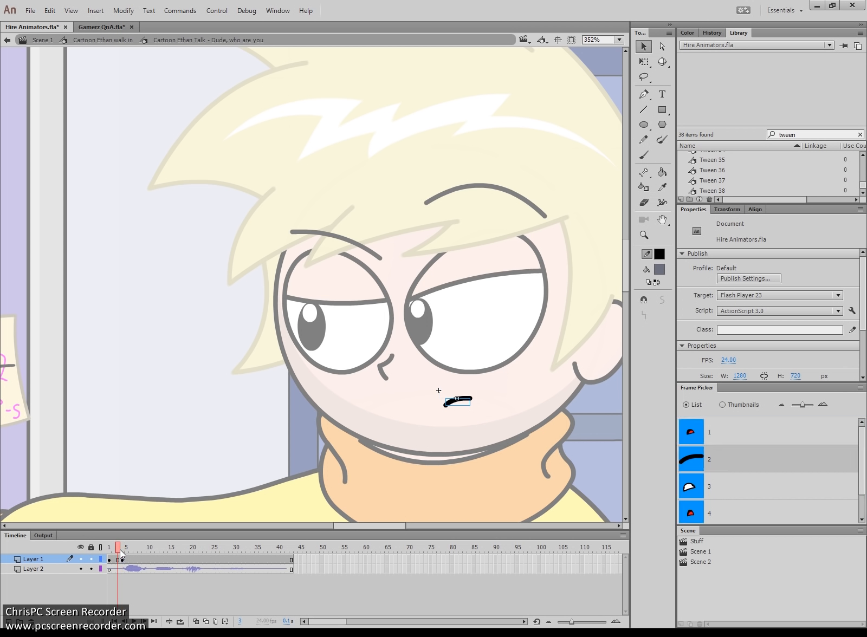
{"action": "key", "text": "Return"}
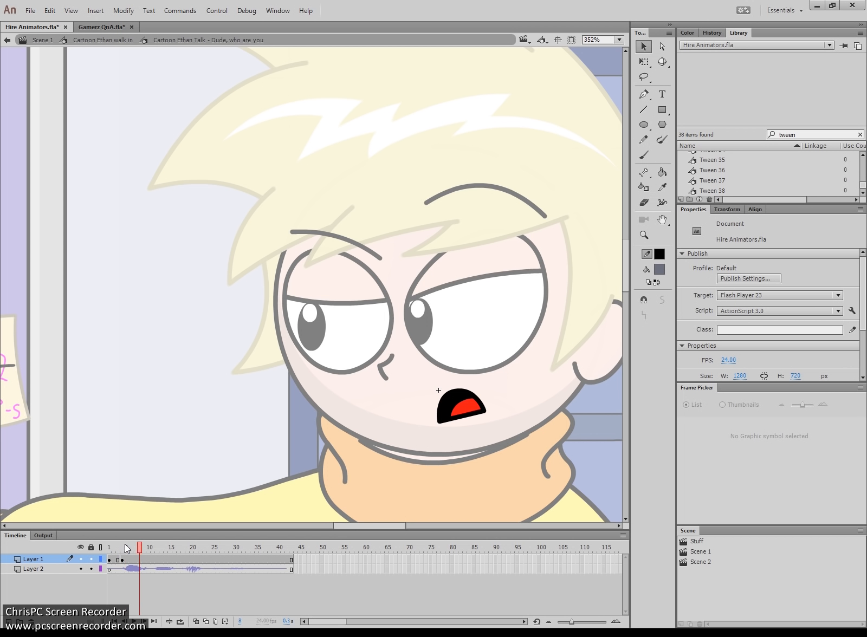
{"action": "left_click", "coordinate": [138, 558]}
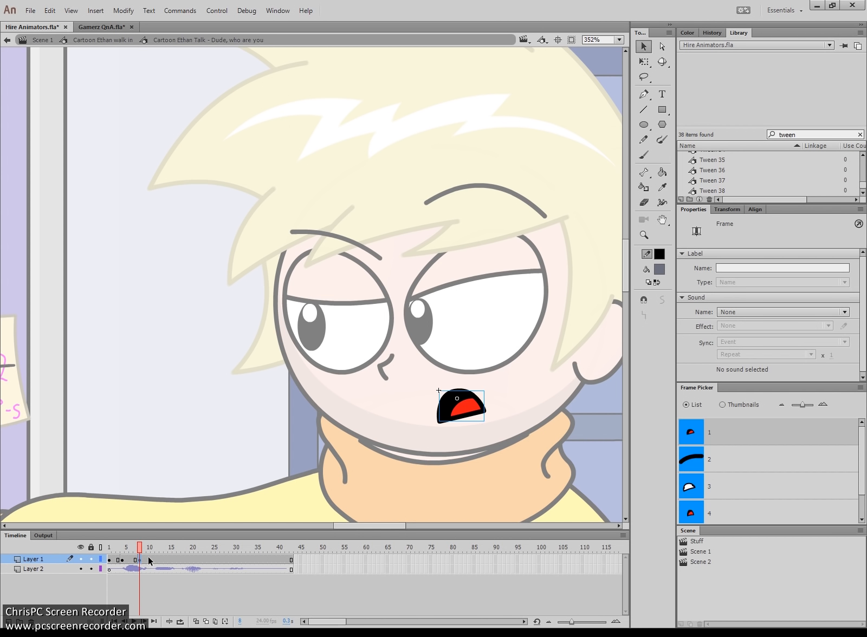
{"action": "left_click", "coordinate": [721, 490]}
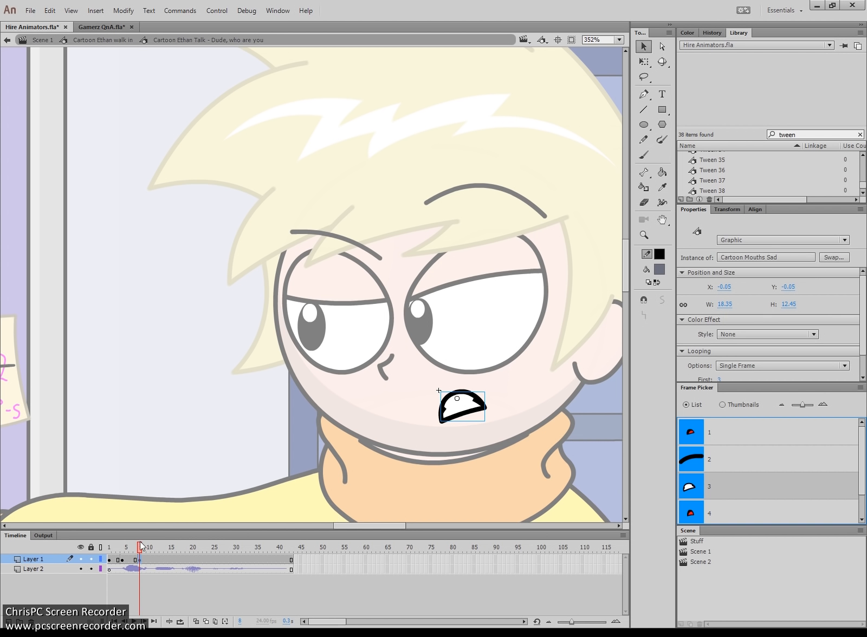
{"action": "left_click", "coordinate": [136, 560]}
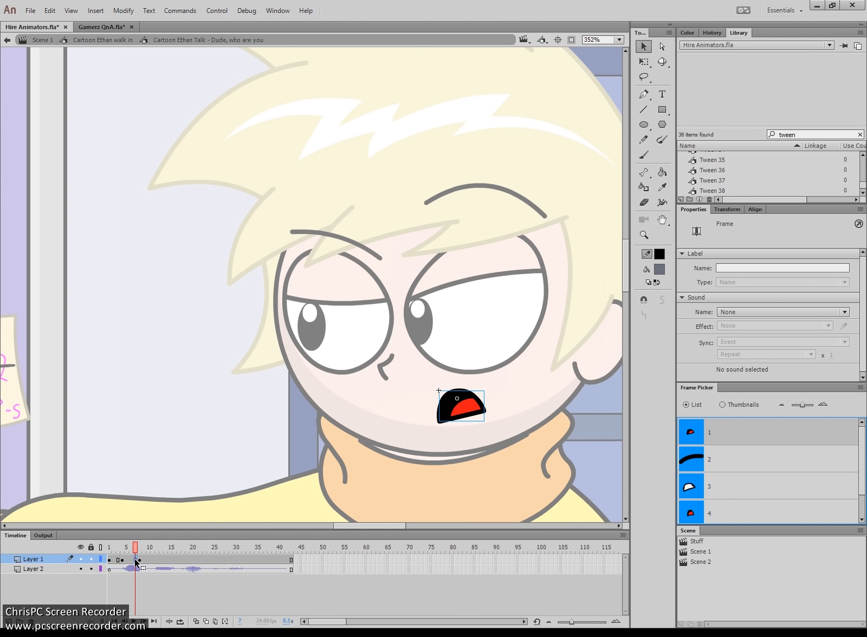
{"action": "key", "text": "period"}
{"action": "key", "text": "period"}
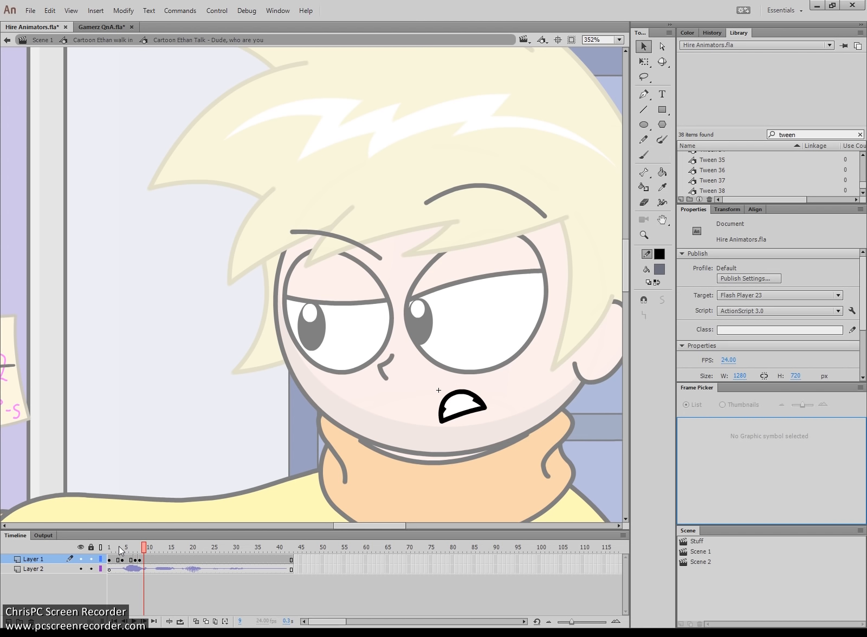
- Set the mouths on frames 7 and 4 to the round open drawing
{"action": "left_click", "coordinate": [135, 560]}
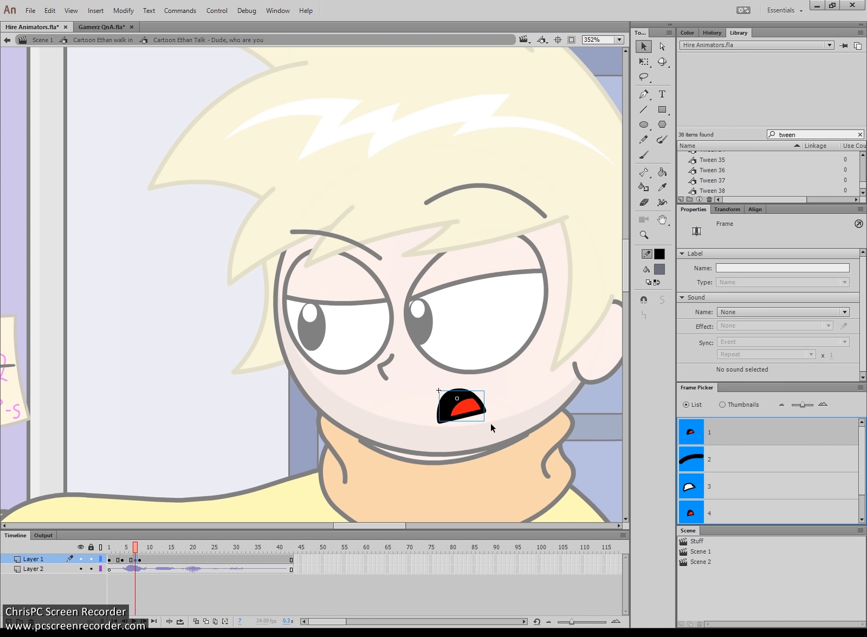
{"action": "left_click", "coordinate": [460, 419]}
{"action": "scroll", "coordinate": [862, 478], "scroll_direction": "down", "scroll_amount": 1}
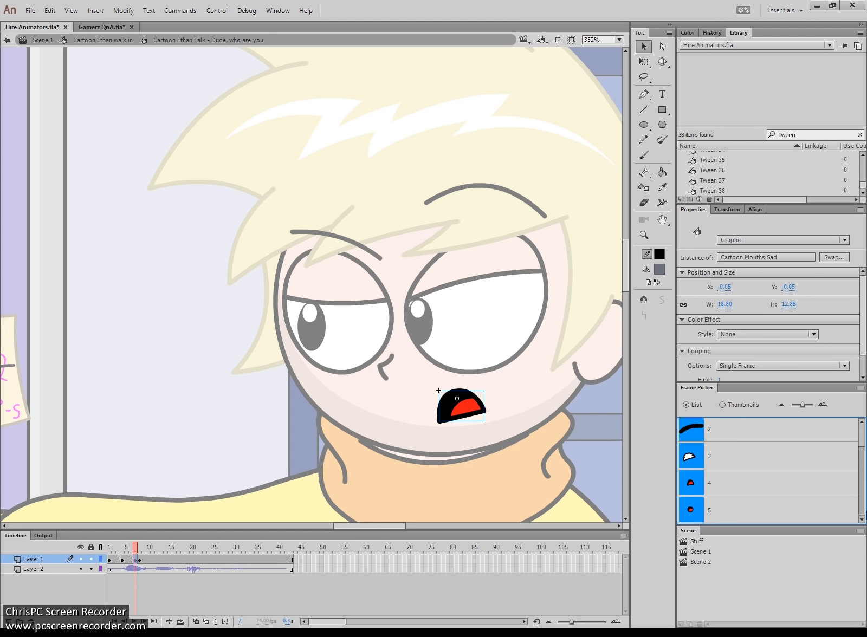
{"action": "left_click", "coordinate": [726, 505]}
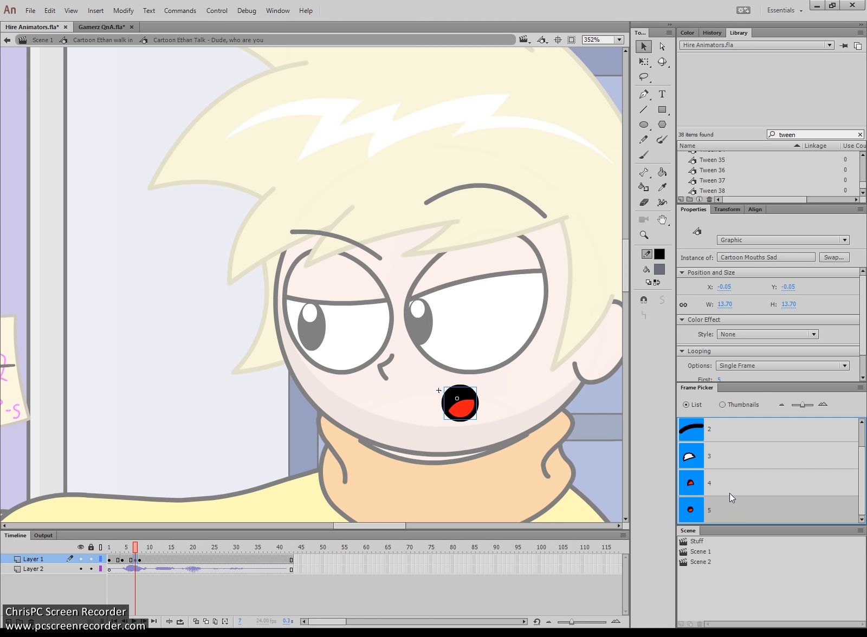
{"action": "left_click", "coordinate": [122, 559]}
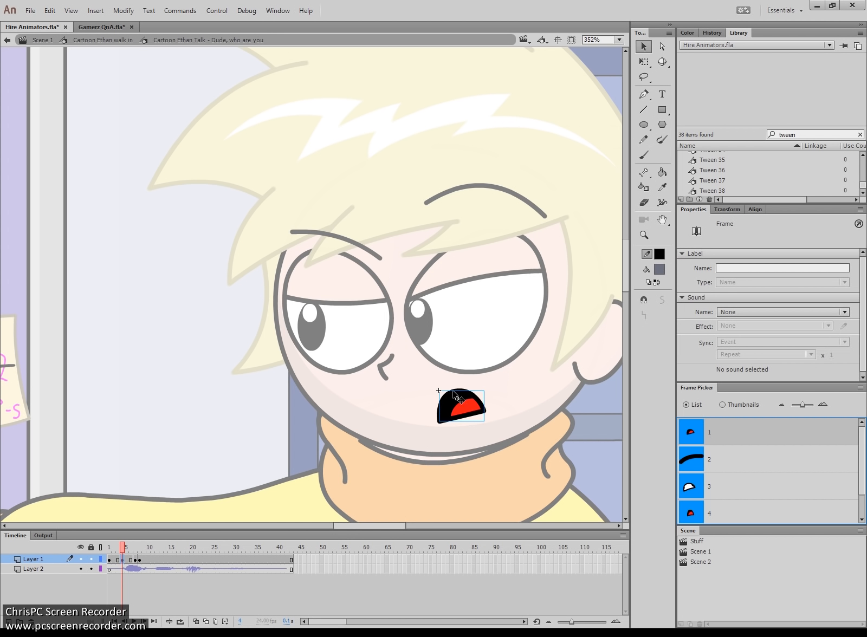
{"action": "left_click", "coordinate": [456, 405]}
{"action": "scroll", "coordinate": [695, 487], "scroll_direction": "down", "scroll_amount": 1}
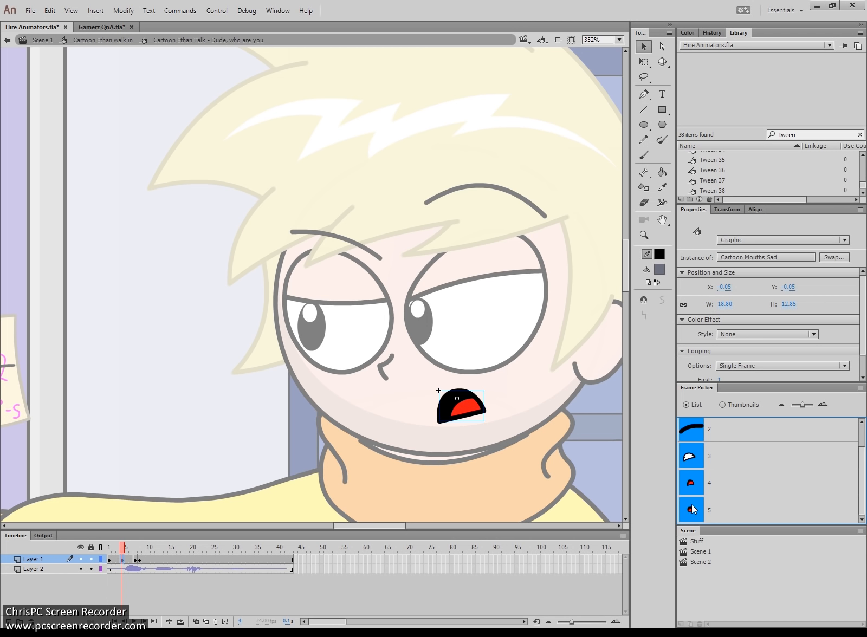
{"action": "left_click", "coordinate": [695, 509]}
- Squash the frame 7 mouth into an oval with Free Transform and preview
{"action": "left_click", "coordinate": [135, 559]}
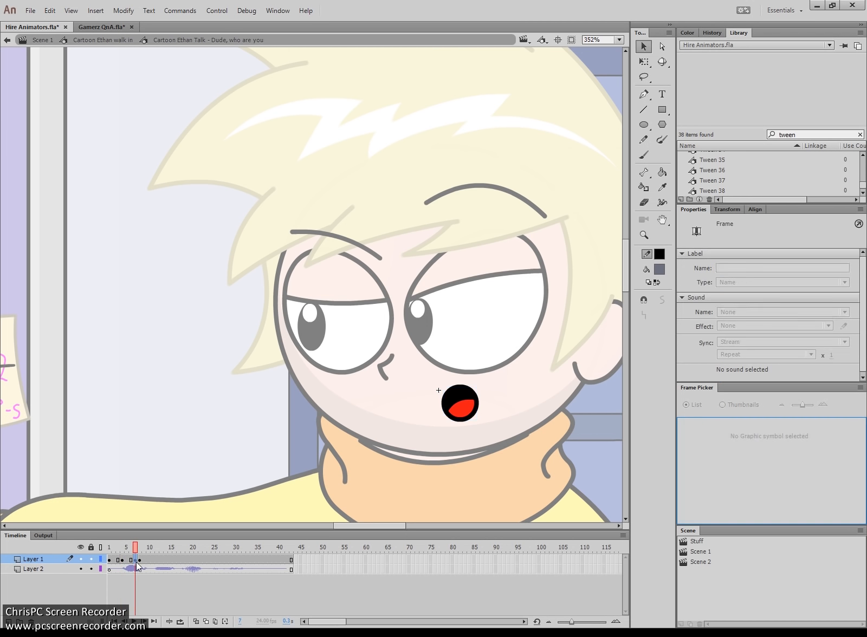
{"action": "key", "text": "q"}
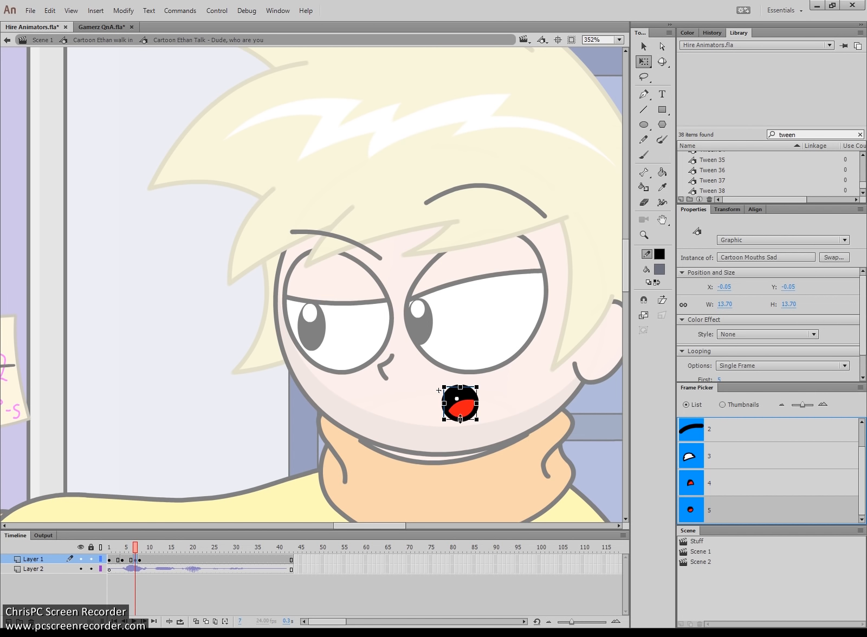
{"action": "left_click_drag", "start_coordinate": [460, 419], "coordinate": [460, 412]}
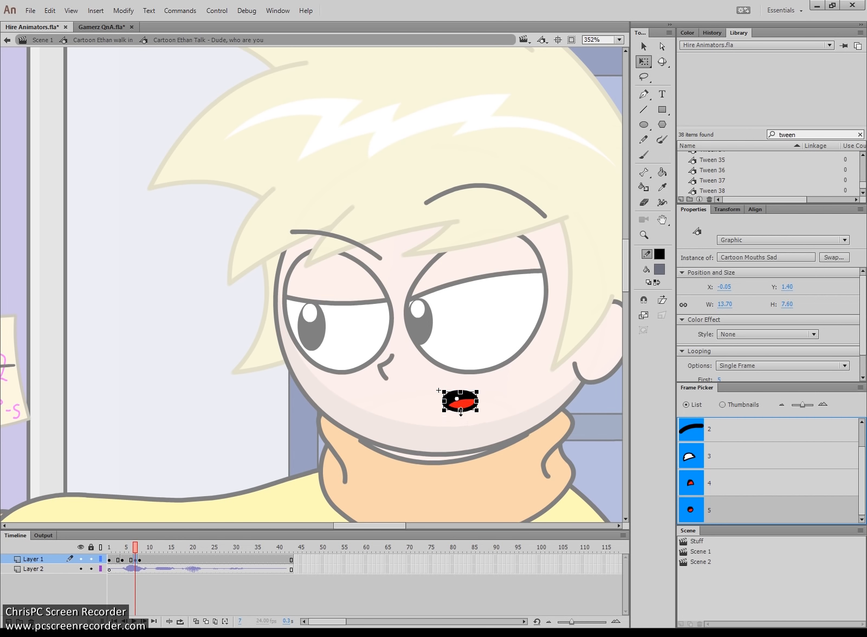
{"action": "left_click", "coordinate": [130, 559]}
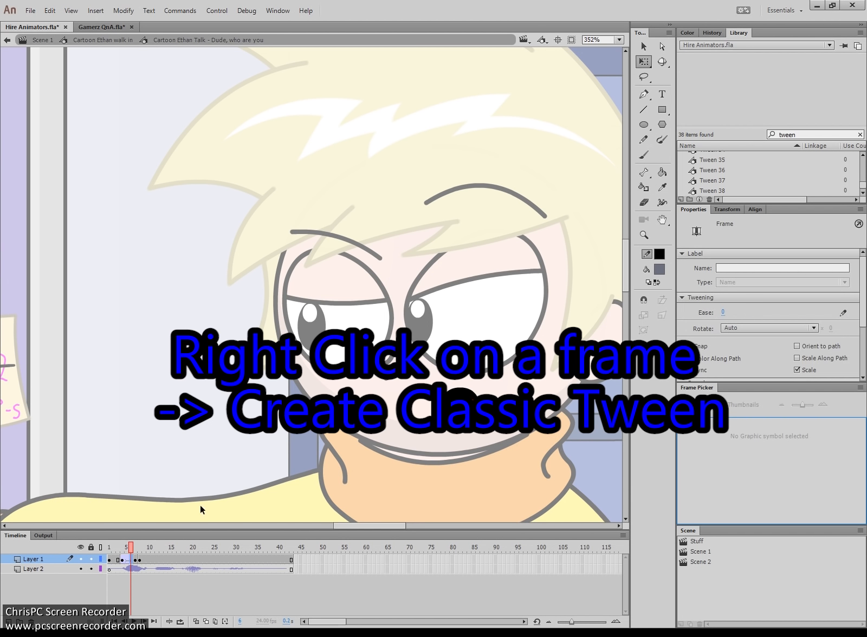
{"action": "left_click", "coordinate": [115, 550]}
{"action": "key", "text": "Return"}
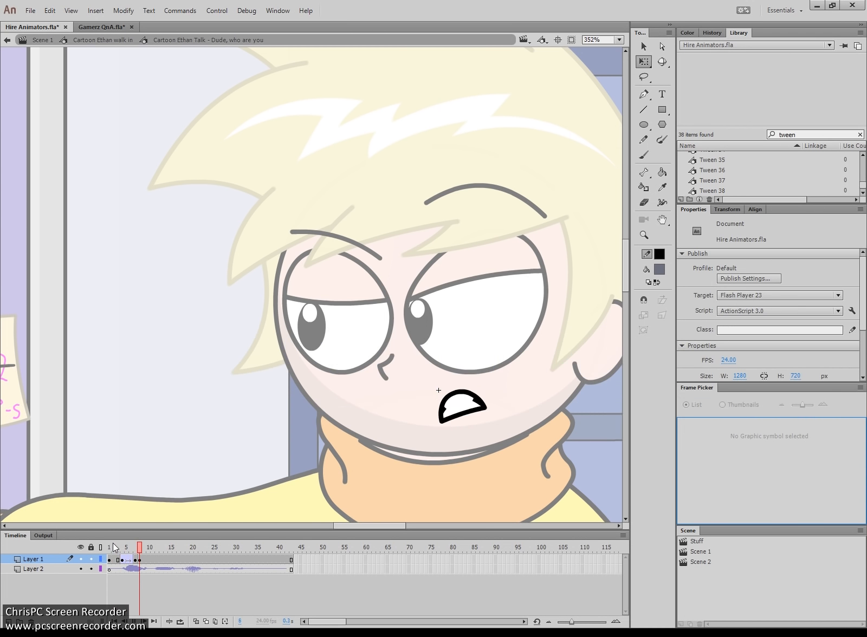
{"action": "key", "text": "Return"}
{"action": "left_click", "coordinate": [114, 546]}
{"action": "key", "text": "Return"}
- Add a keyframe at frame 5, flatten the frame 4 mouth, and replay the animation
{"action": "left_click", "coordinate": [127, 559]}
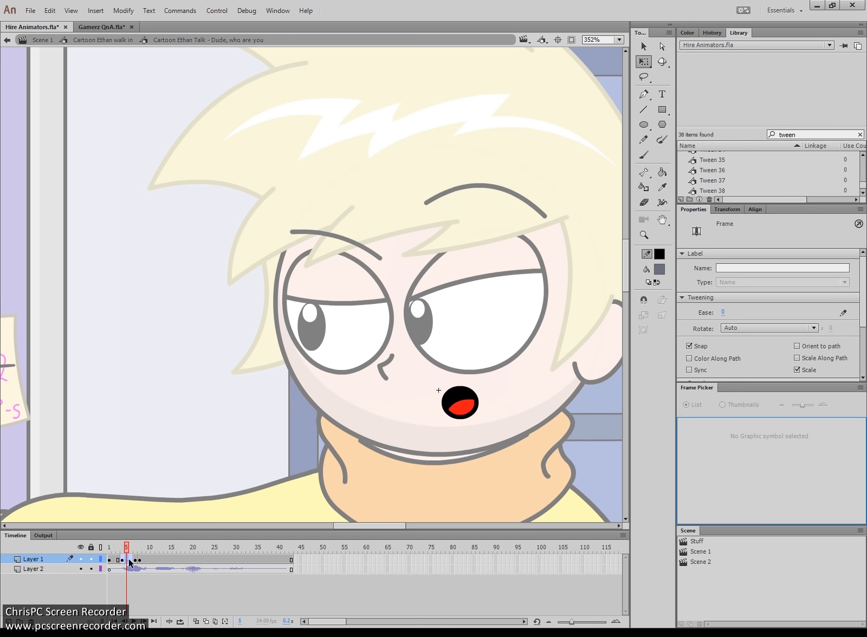
{"action": "key", "text": "F6"}
{"action": "left_click", "coordinate": [123, 560]}
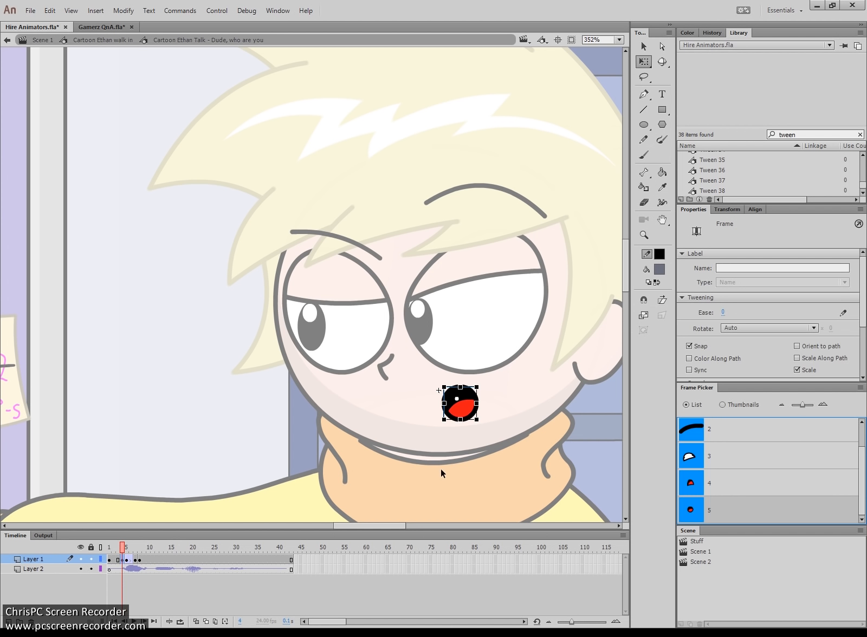
{"action": "left_click_drag", "start_coordinate": [460, 421], "coordinate": [460, 413]}
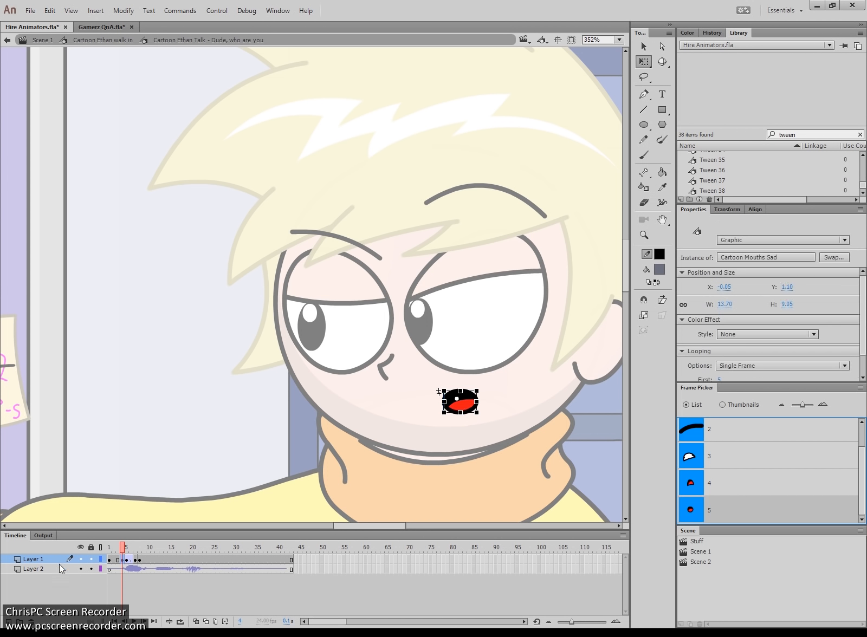
{"action": "left_click", "coordinate": [109, 548]}
{"action": "key", "text": "Return"}
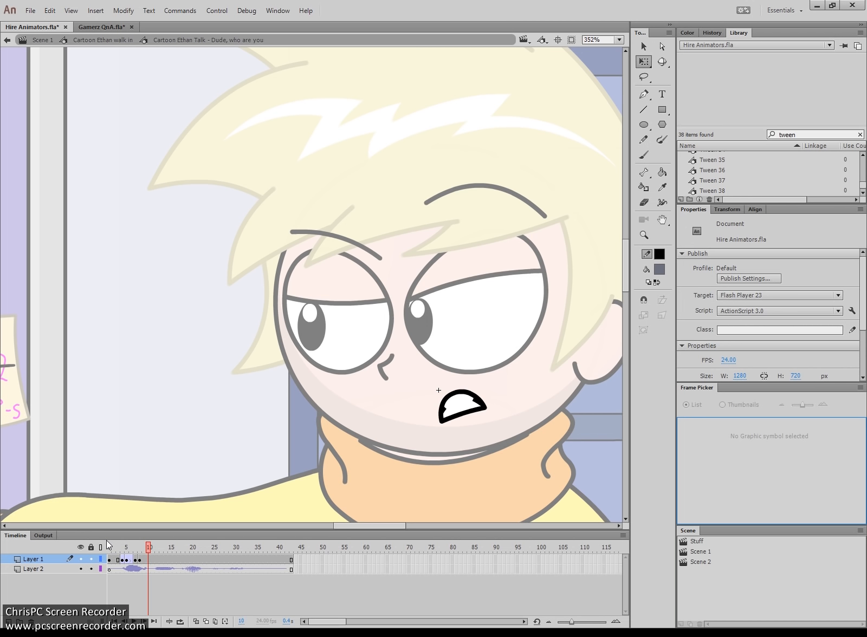
{"action": "left_click", "coordinate": [110, 547]}
{"action": "key", "text": "Return"}
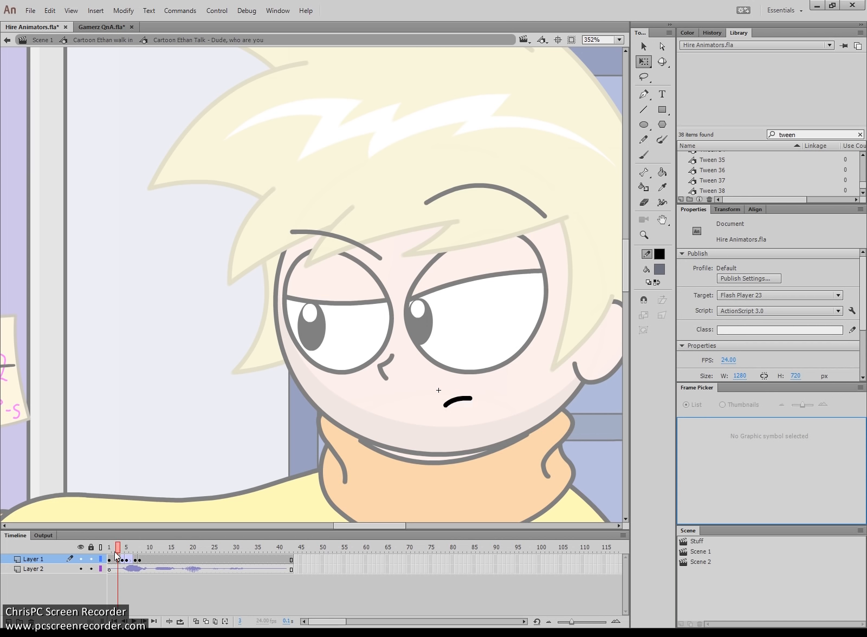
{"action": "left_click", "coordinate": [123, 560]}
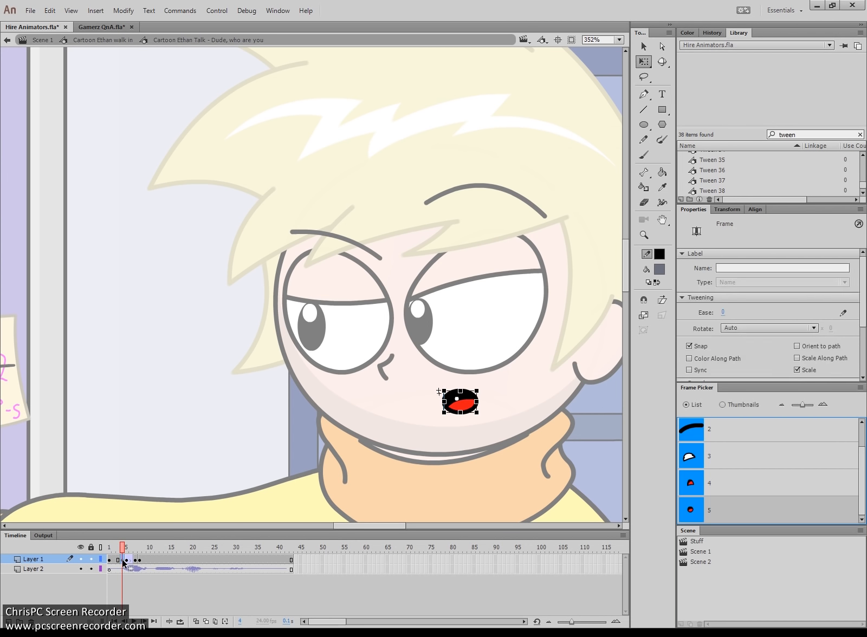
{"action": "left_click", "coordinate": [111, 548]}
{"action": "key", "text": "Return"}
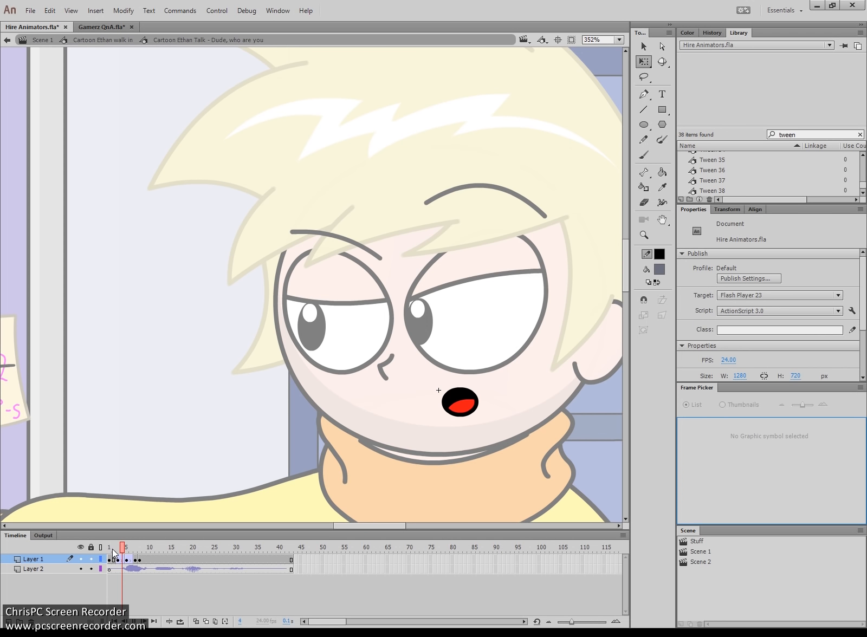
{"action": "left_click", "coordinate": [111, 548]}
{"action": "key", "text": "Return"}
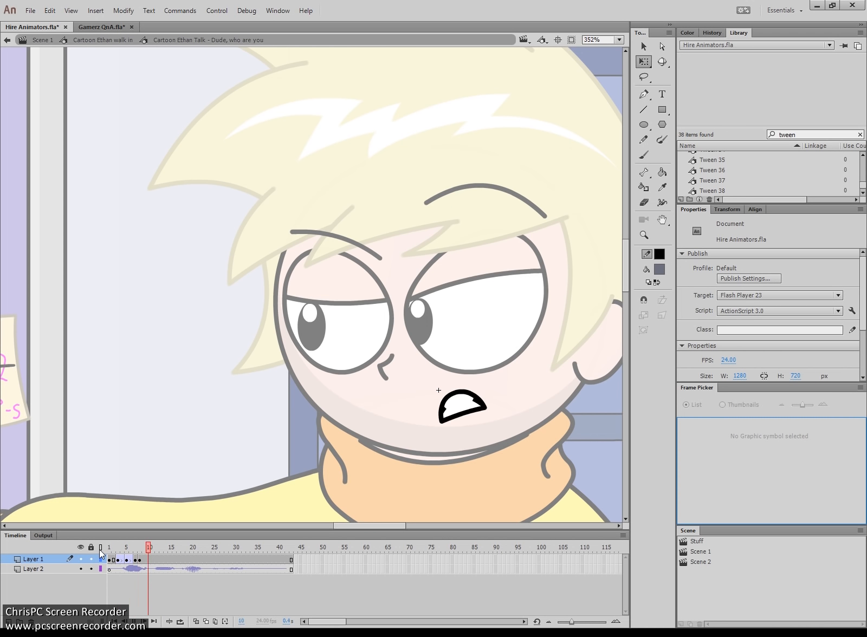
{"action": "left_click", "coordinate": [110, 548]}
{"action": "key", "text": "Return"}
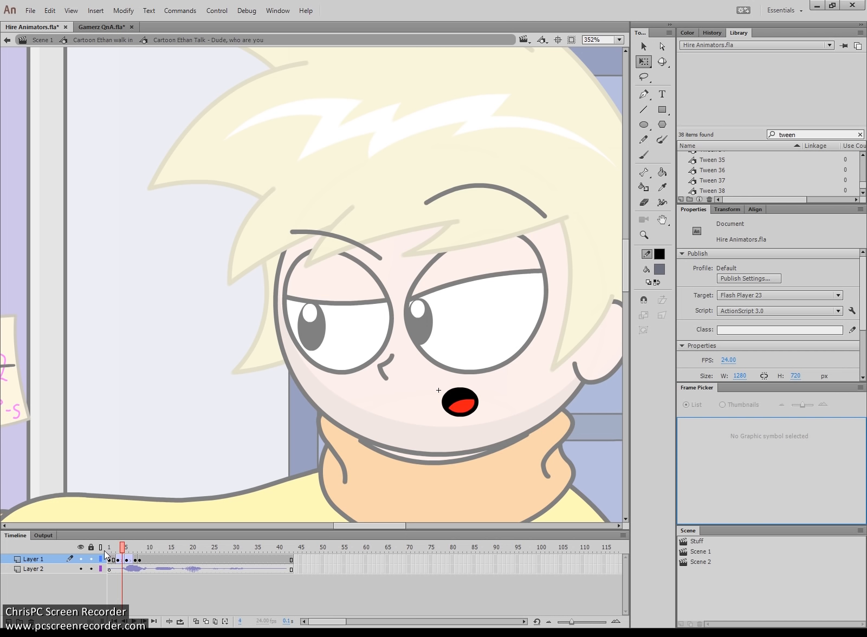
- Shift mouth keyframes 5–7 one frame earlier and replay the retimed animation
{"action": "left_click", "coordinate": [138, 562]}
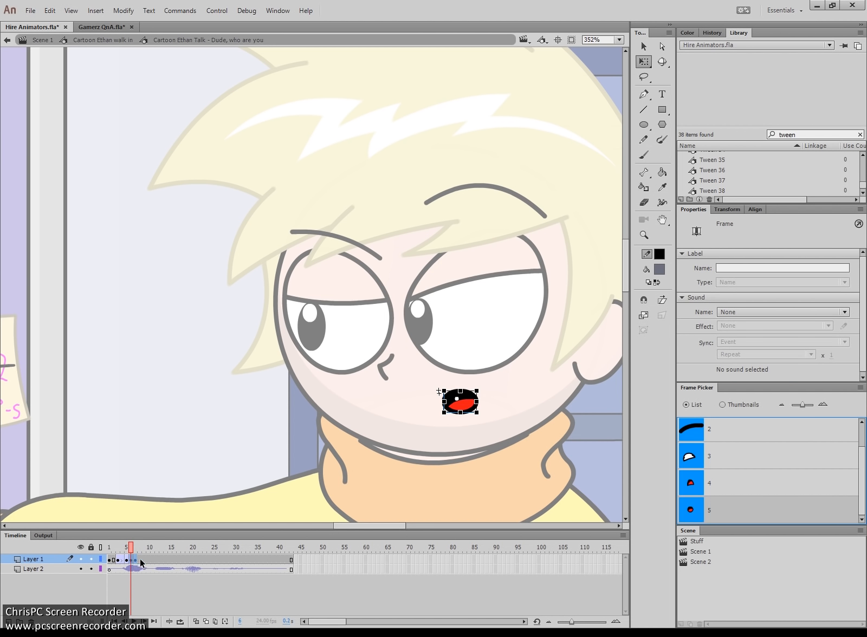
{"action": "left_click", "coordinate": [127, 561]}
{"action": "left_click_drag", "start_coordinate": [128, 561], "coordinate": [124, 561]}
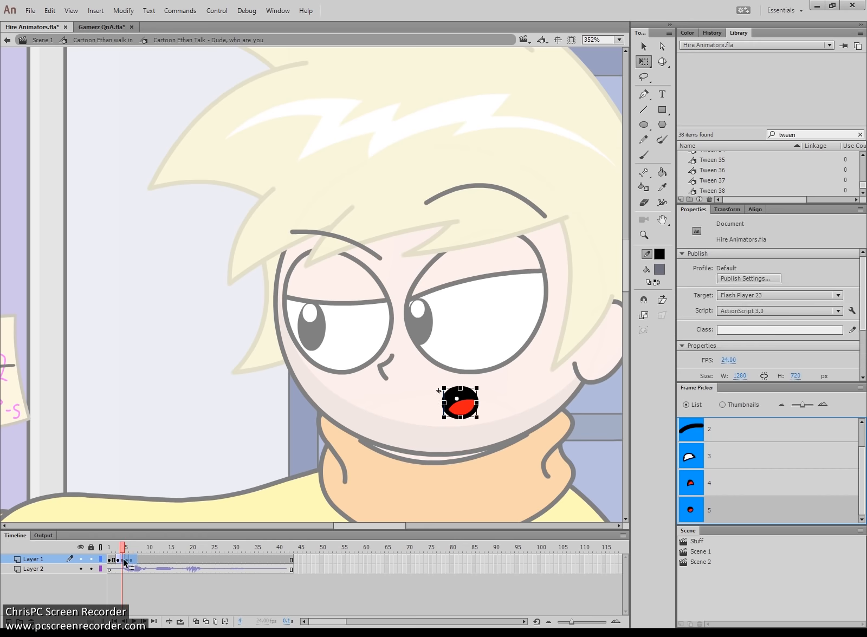
{"action": "left_click", "coordinate": [110, 548]}
{"action": "key", "text": "Return"}
{"action": "left_click", "coordinate": [110, 549]}
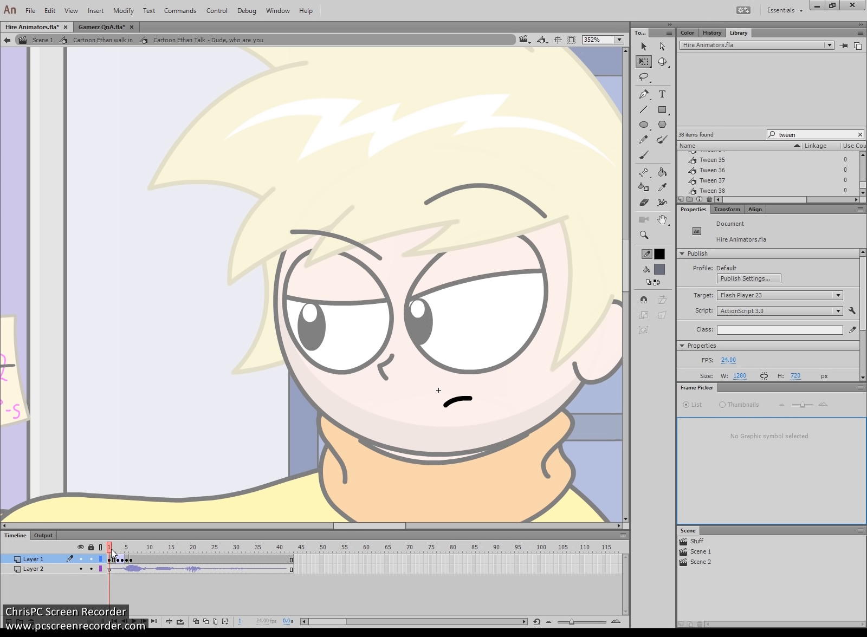
{"action": "key", "text": "Return"}
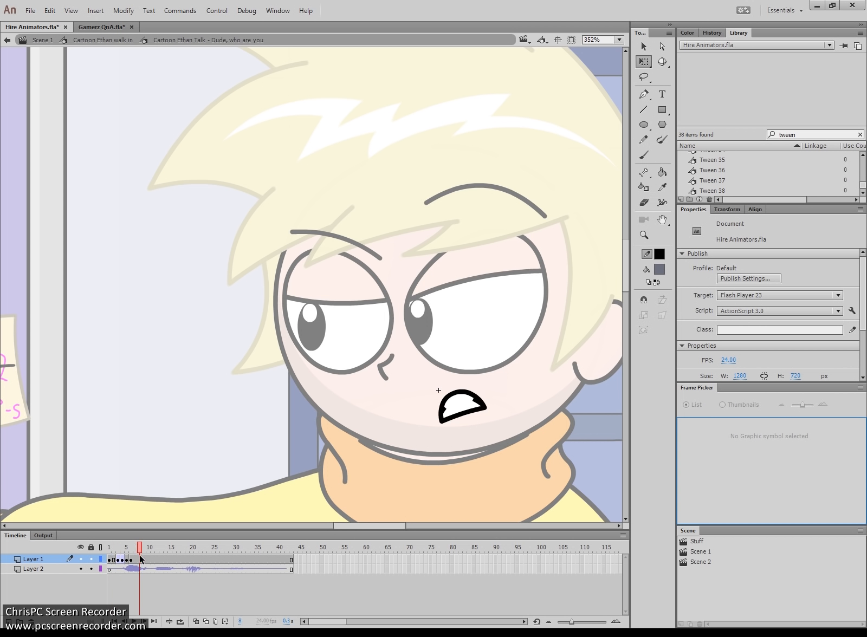
- Give frame 8 the round open mouth drawing and preview through frame 10
{"action": "left_click", "coordinate": [141, 560]}
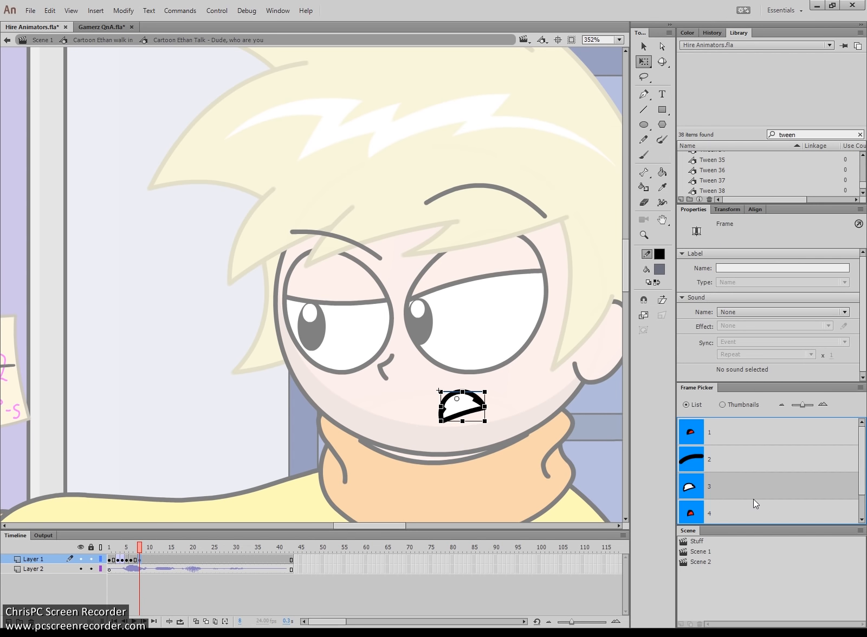
{"action": "scroll", "coordinate": [753, 501], "scroll_direction": "down", "scroll_amount": 1}
{"action": "left_click", "coordinate": [717, 510]}
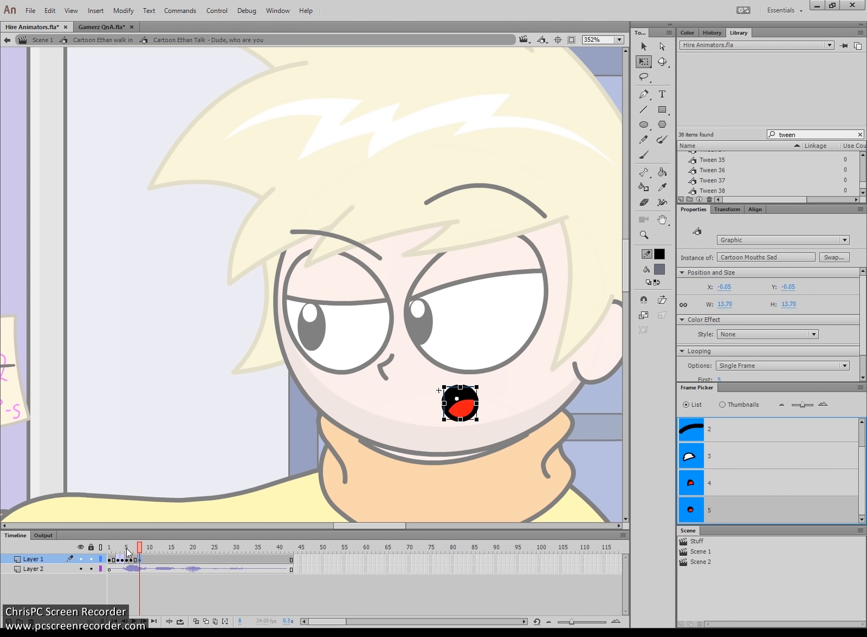
{"action": "left_click_drag", "start_coordinate": [126, 548], "coordinate": [93, 543]}
{"action": "key", "text": "Return"}
{"action": "key", "text": "Return"}
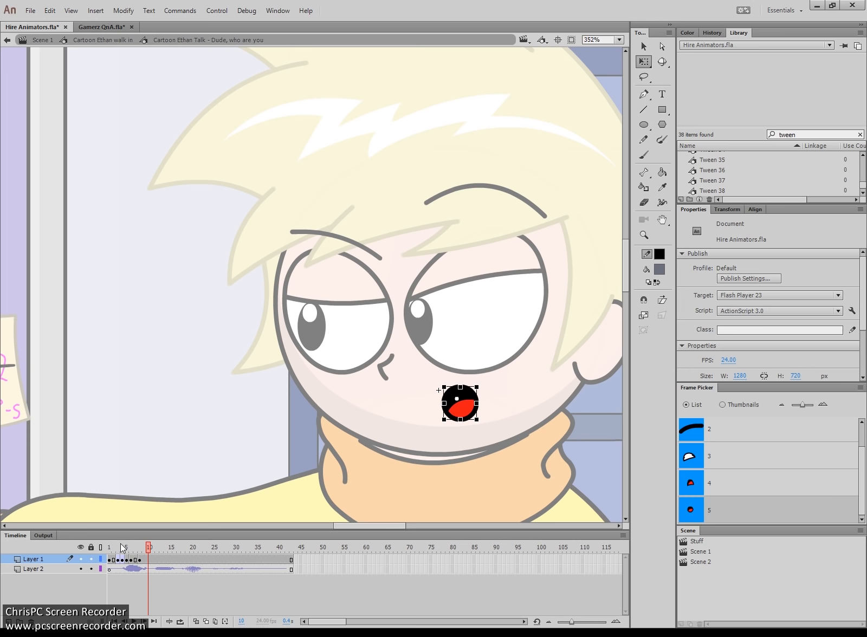
{"action": "left_click", "coordinate": [139, 548]}
{"action": "key", "text": "period"}
{"action": "key", "text": "period"}
{"action": "key", "text": "period"}
{"action": "key", "text": "period"}
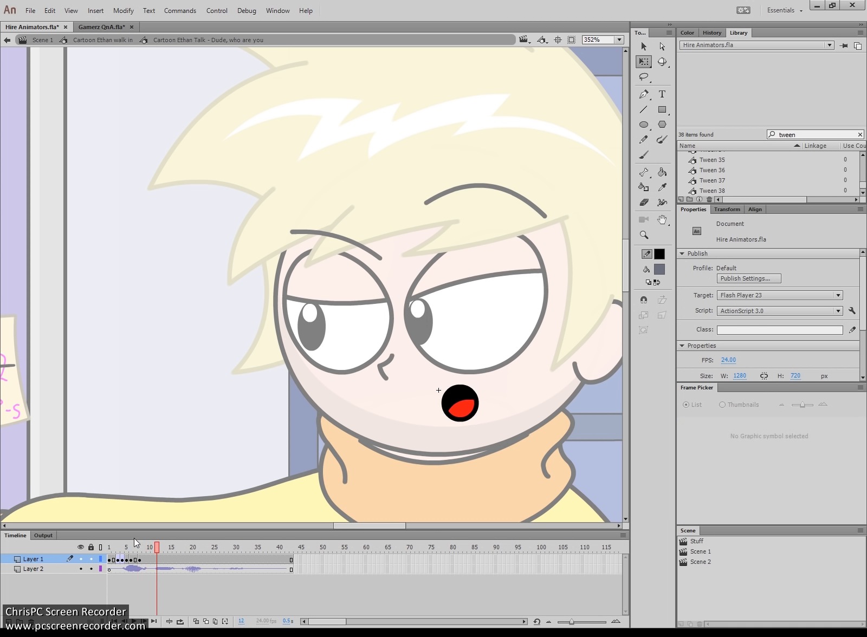
- Flatten the open red mouth on frame 11 by dragging its bottom handle up
{"action": "left_click", "coordinate": [158, 561]}
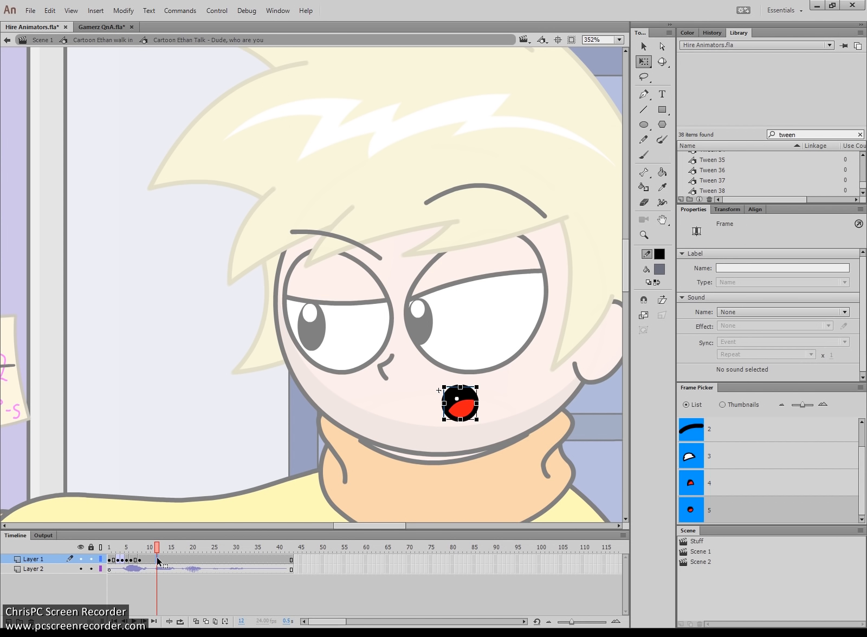
{"action": "left_click", "coordinate": [153, 561]}
{"action": "left_click_drag", "start_coordinate": [460, 419], "coordinate": [460, 414]}
{"action": "left_click", "coordinate": [141, 560]}
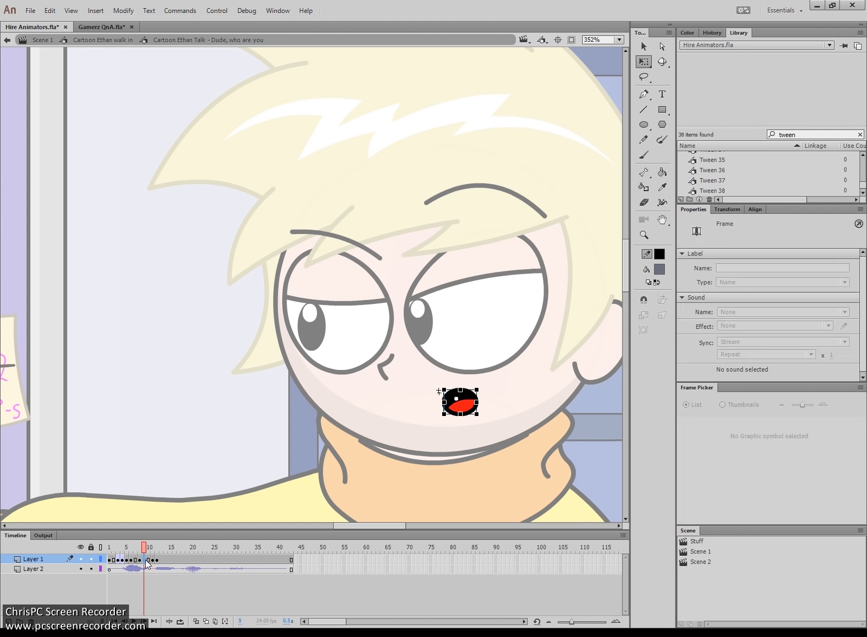
{"action": "left_click", "coordinate": [211, 278]}
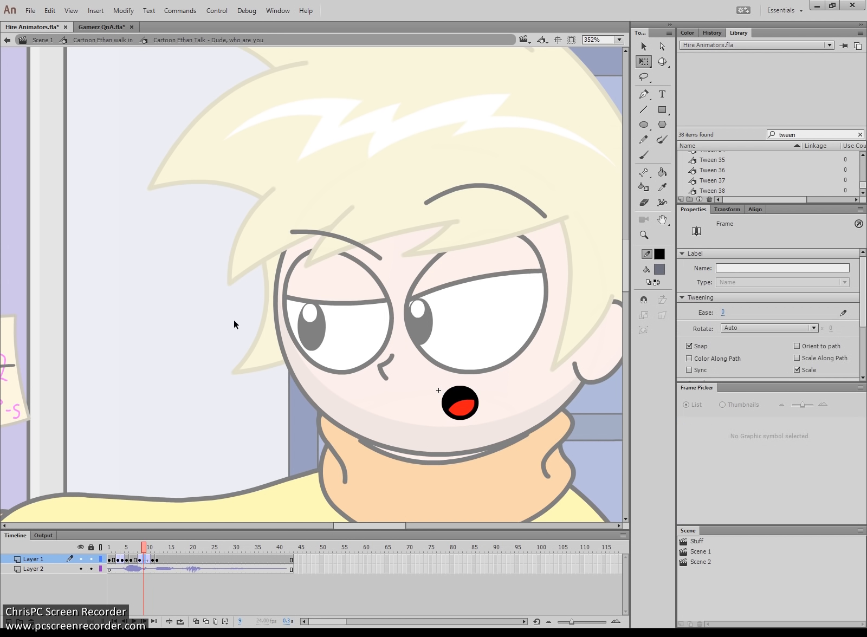
{"action": "key", "text": "Return"}
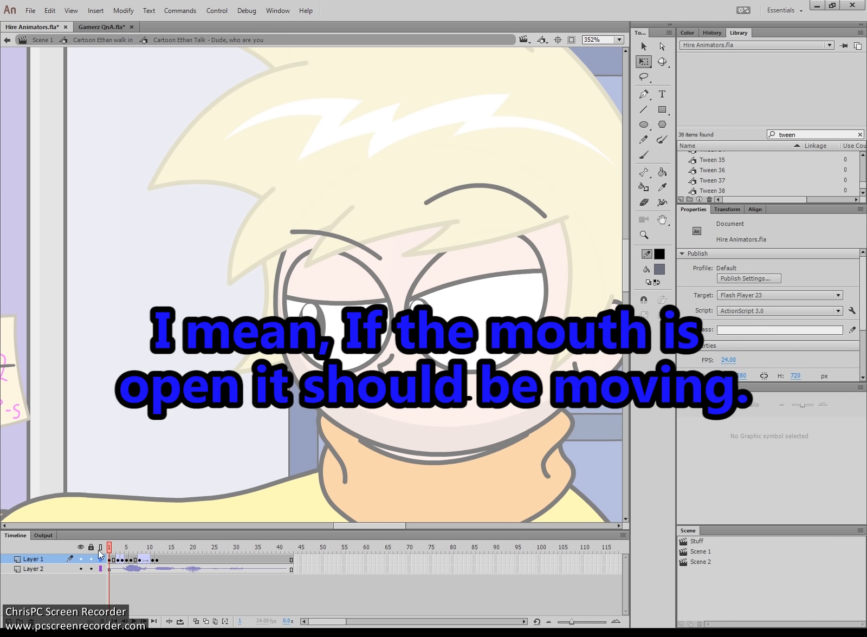
{"action": "key", "text": "Return"}
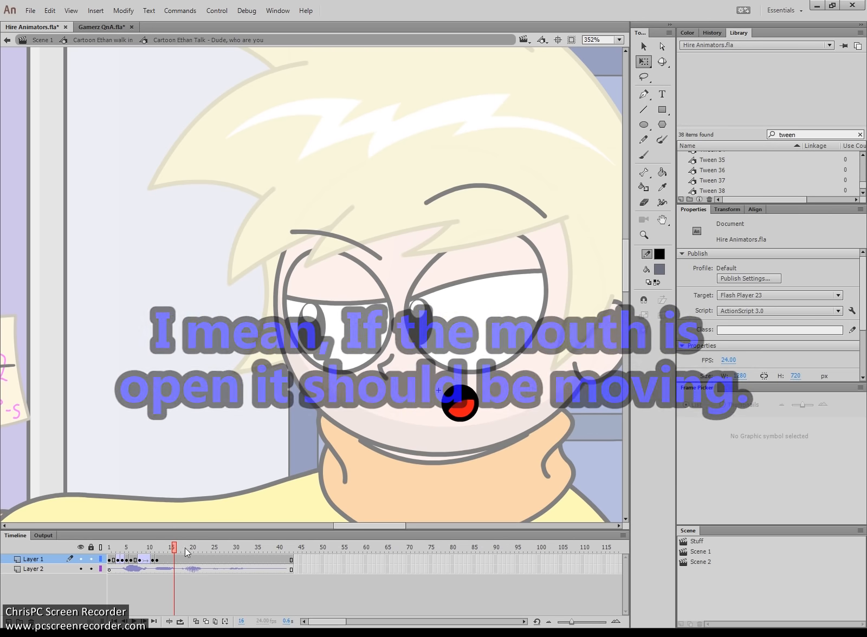
{"action": "left_click", "coordinate": [109, 549]}
{"action": "key", "text": "Return"}
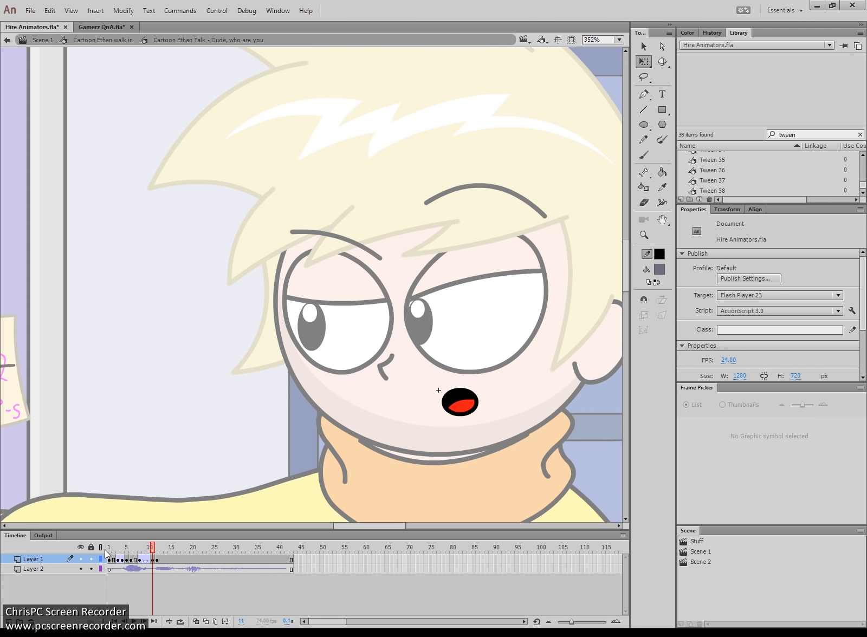
{"action": "key", "text": "Return"}
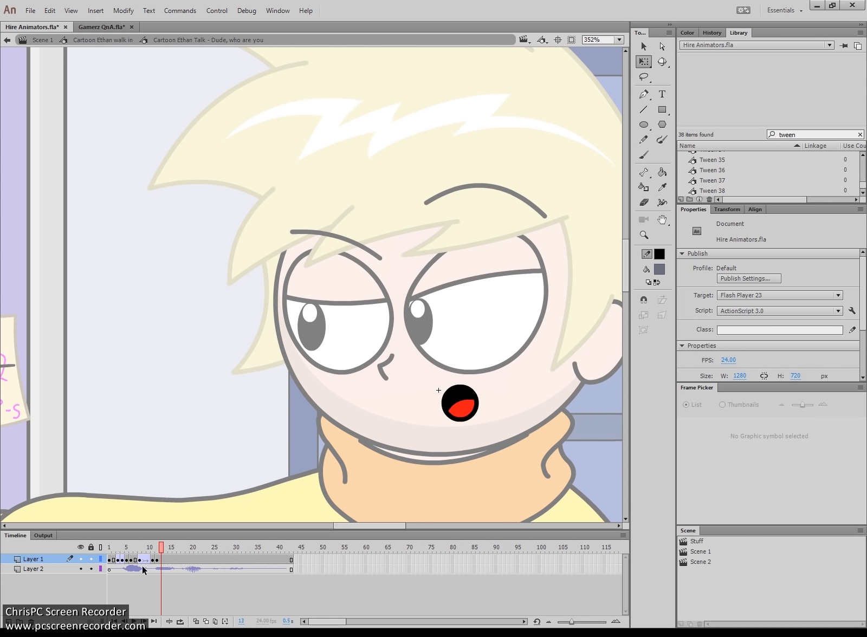
{"action": "left_click", "coordinate": [153, 549]}
{"action": "left_click", "coordinate": [147, 549]}
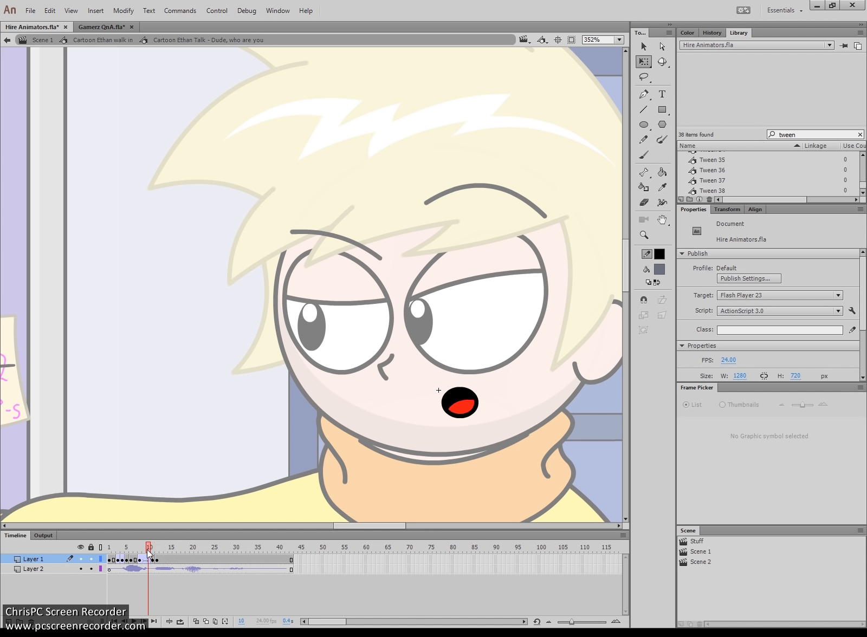
{"action": "key", "text": "Return"}
{"action": "key", "text": "Return"}
{"action": "left_click", "coordinate": [147, 550]}
{"action": "left_click_drag", "start_coordinate": [147, 550], "coordinate": [79, 550]}
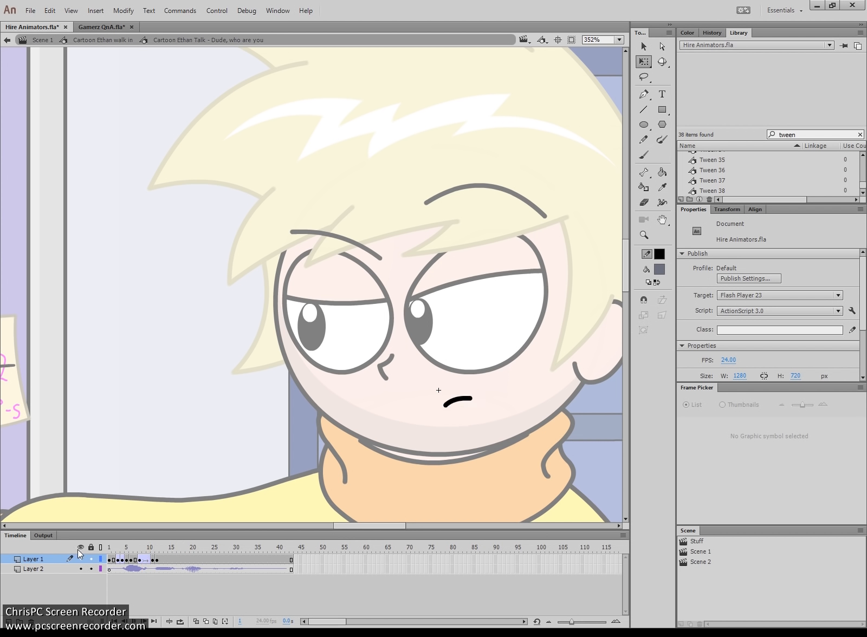
{"action": "key", "text": "Return"}
{"action": "key", "text": "Return"}
{"action": "left_click", "coordinate": [140, 548]}
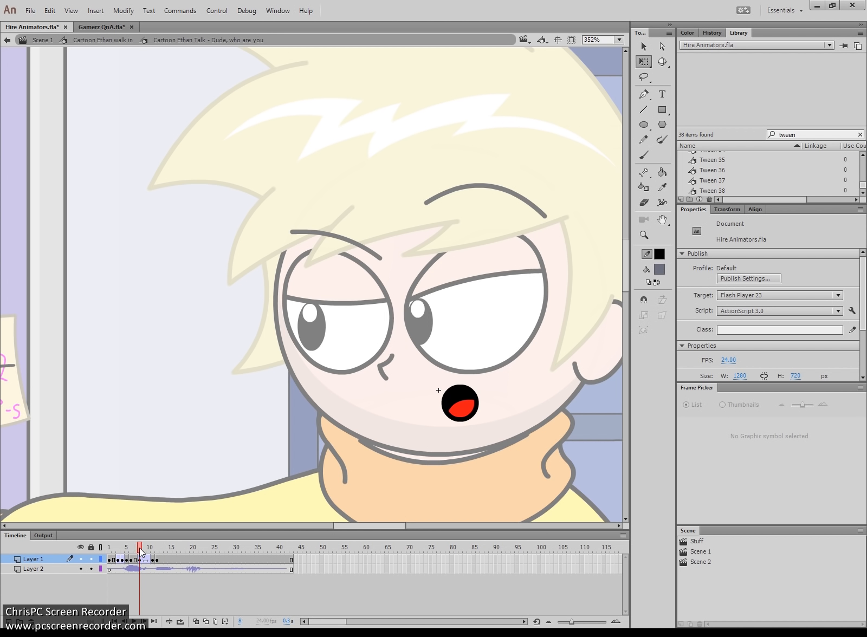
{"action": "key", "text": "Return"}
{"action": "key", "text": "Return"}
{"action": "key", "text": "Return"}
{"action": "key", "text": "Return"}
{"action": "left_click", "coordinate": [172, 558]}
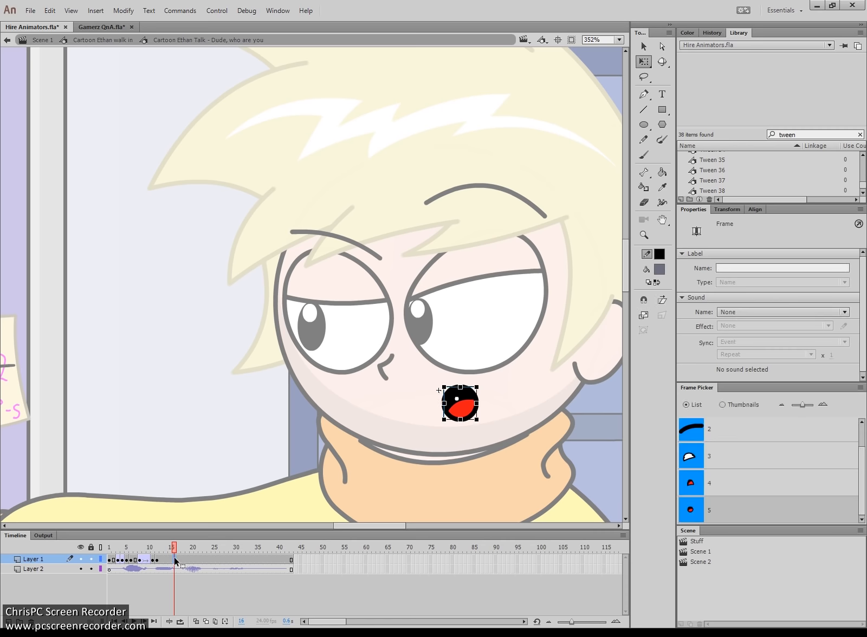
- Add keyframes at frame 16 (white toothy mouth) and frame 15 (squashed red mouth)
{"action": "key", "text": "F6"}
{"action": "left_click_drag", "start_coordinate": [507, 452], "coordinate": [435, 365]}
{"action": "left_click", "coordinate": [783, 472]}
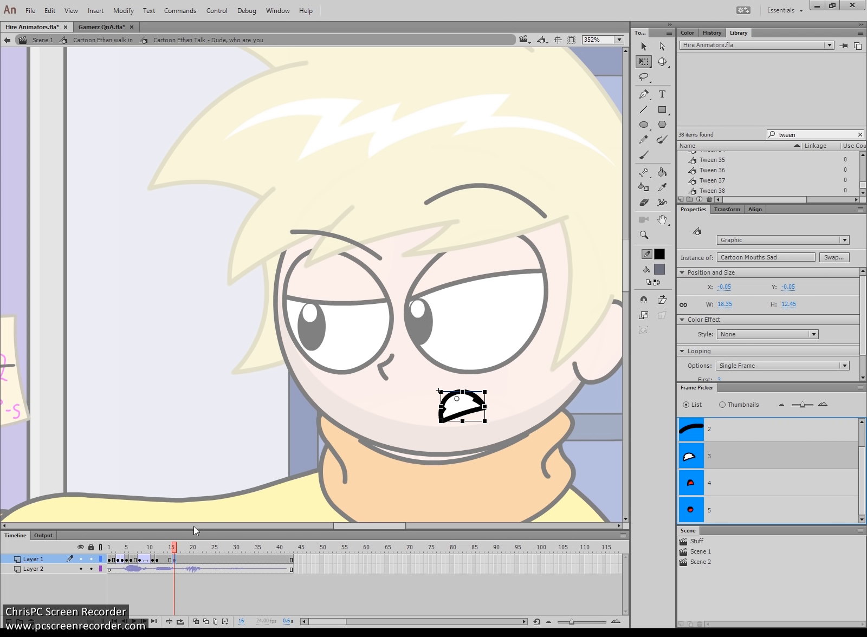
{"action": "left_click", "coordinate": [170, 562]}
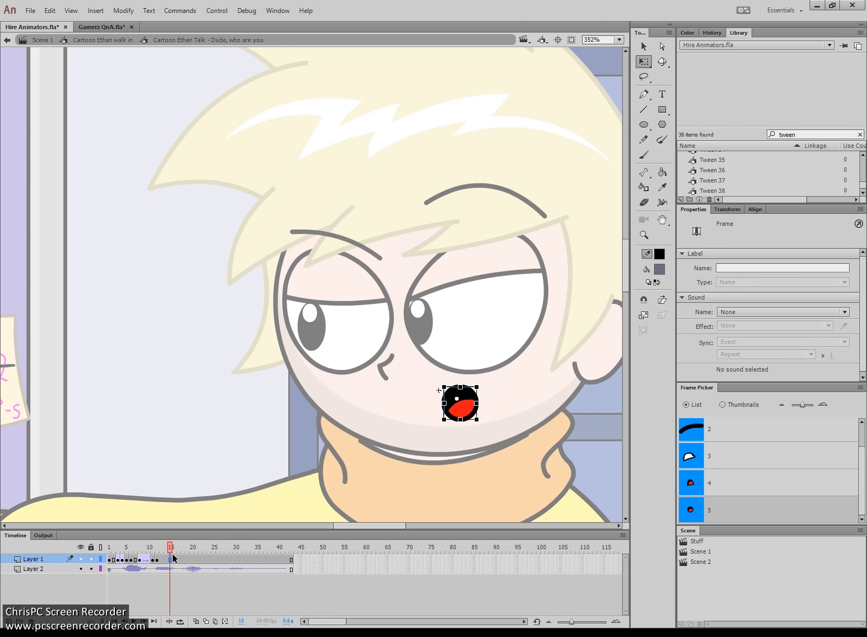
{"action": "key", "text": "F6"}
{"action": "left_click", "coordinate": [461, 413]}
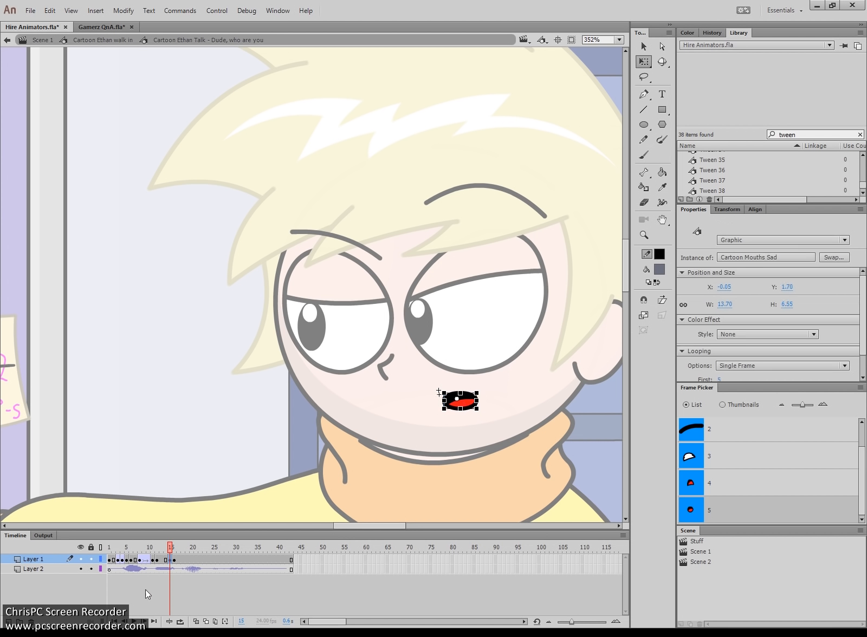
{"action": "left_click", "coordinate": [166, 560]}
{"action": "left_click", "coordinate": [232, 277]}
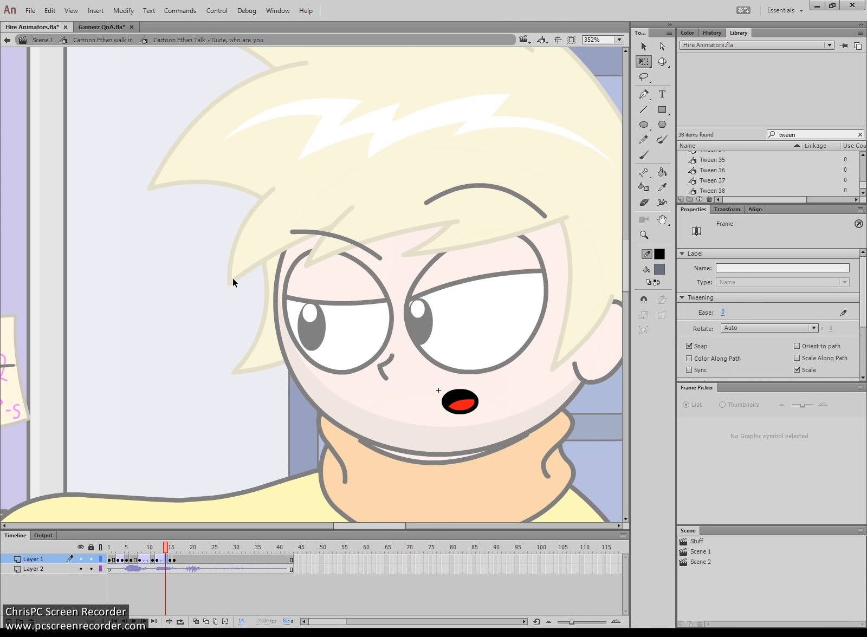
{"action": "left_click", "coordinate": [168, 548]}
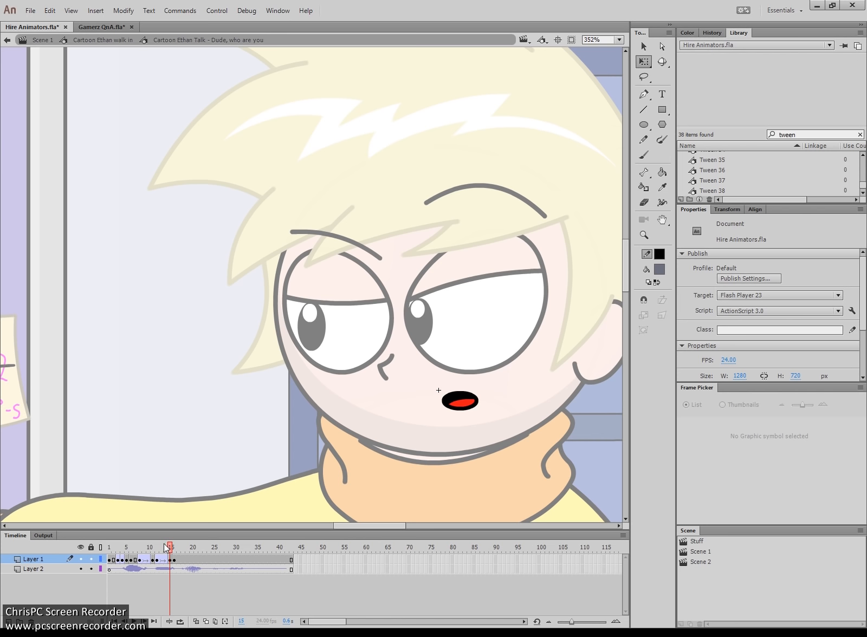
- Replay the lip-sync from frame 1, then select frame 17 of the mouth layer
{"action": "left_click_drag", "start_coordinate": [161, 546], "coordinate": [94, 551]}
{"action": "key", "text": "Return"}
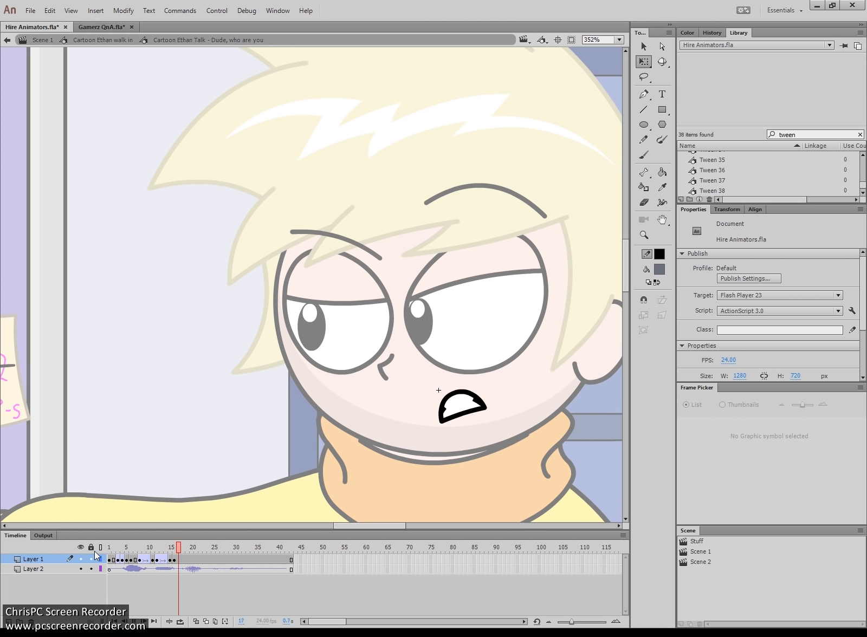
{"action": "key", "text": "Return"}
{"action": "left_click_drag", "start_coordinate": [121, 545], "coordinate": [87, 545]}
{"action": "key", "text": "Return"}
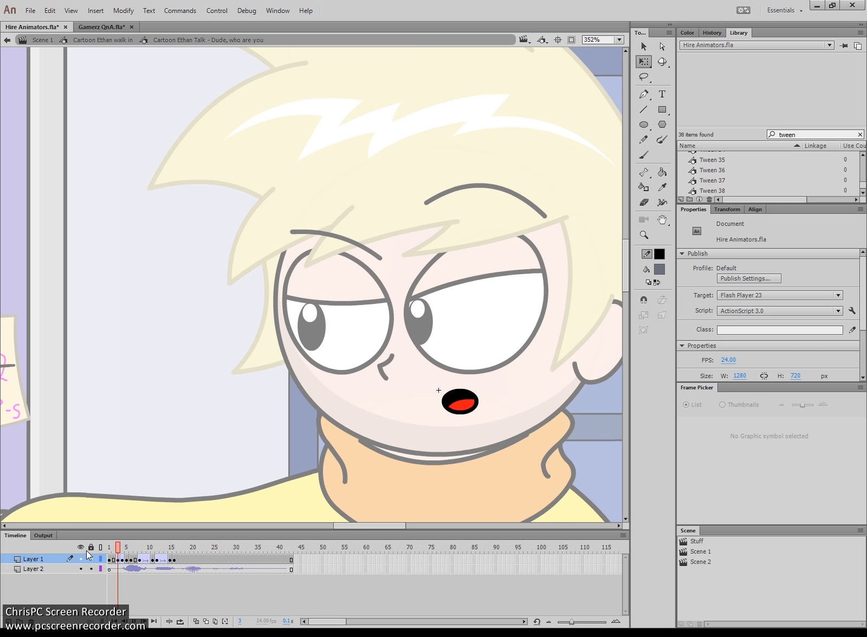
{"action": "key", "text": "Return"}
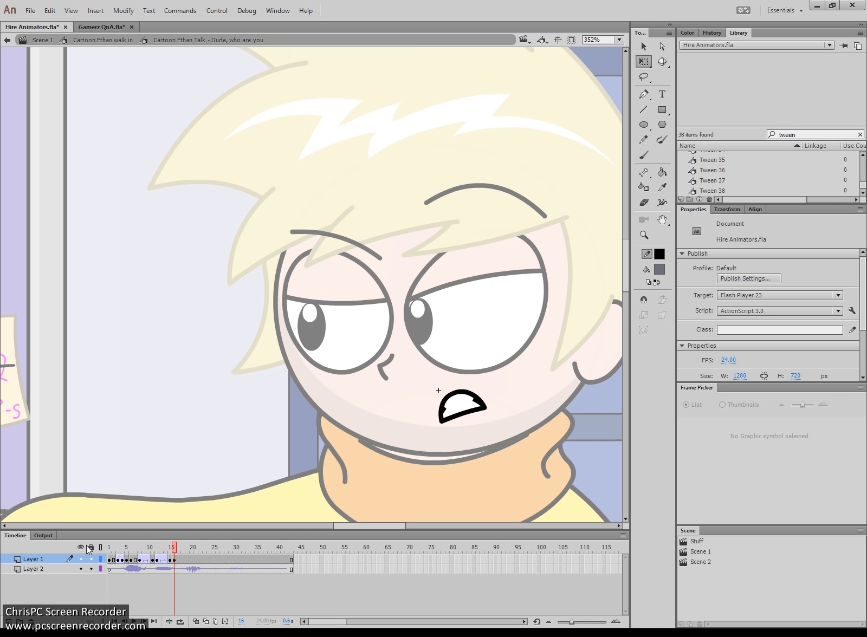
{"action": "left_click", "coordinate": [180, 559]}
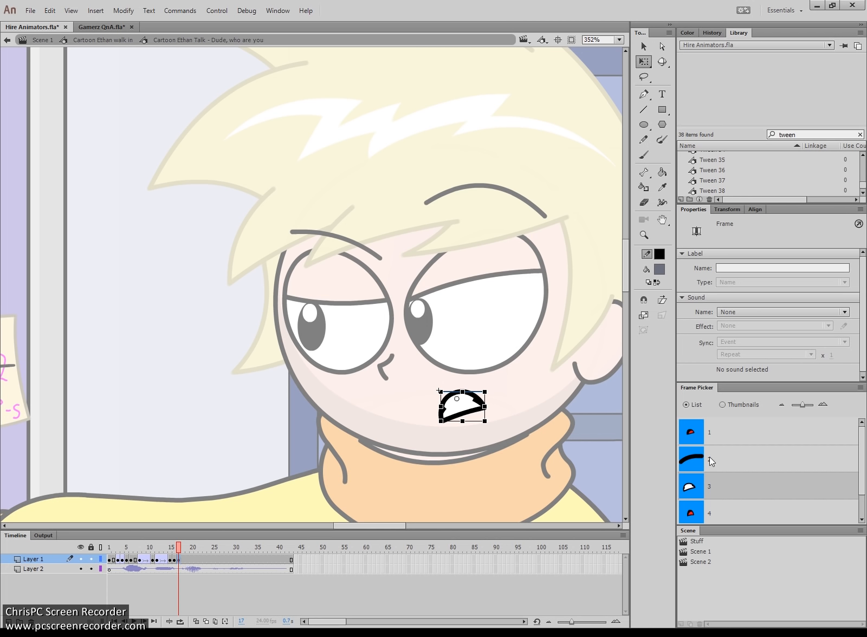
- Swap the frame 17 mouth to the red open shape and preview from frame 13
{"action": "left_click", "coordinate": [718, 509]}
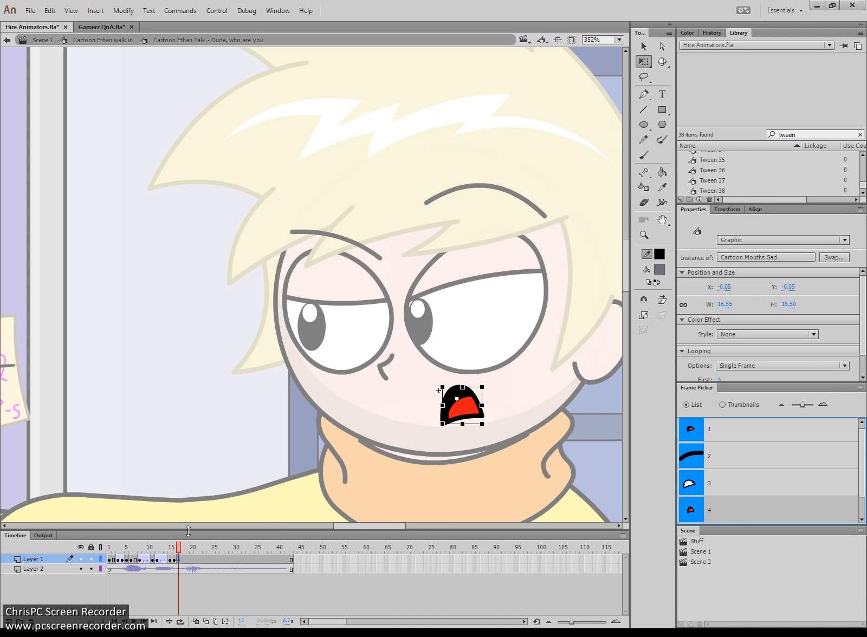
{"action": "left_click_drag", "start_coordinate": [173, 548], "coordinate": [146, 543]}
{"action": "key", "text": "Return"}
{"action": "key", "text": "Return"}
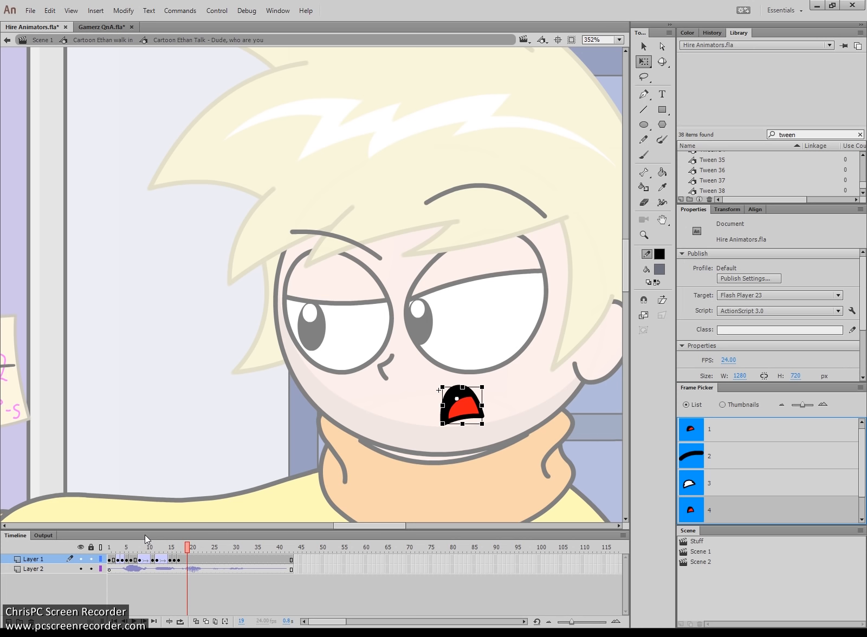
{"action": "left_click", "coordinate": [162, 545]}
{"action": "key", "text": "Return"}
{"action": "key", "text": "Return"}
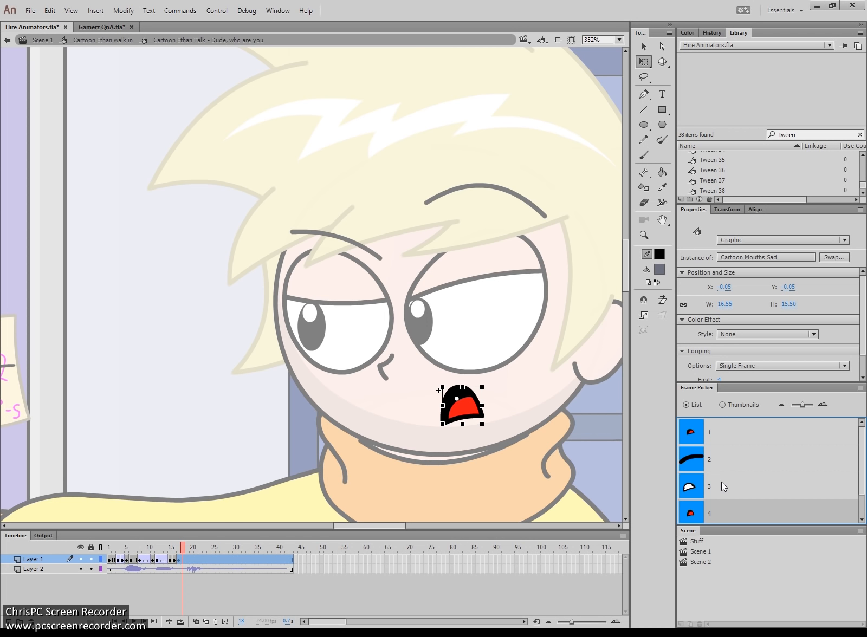
- Switch the mouth to the first mouth drawing and play frames 12–20 to check it
{"action": "left_click", "coordinate": [703, 435]}
{"action": "left_click", "coordinate": [295, 474]}
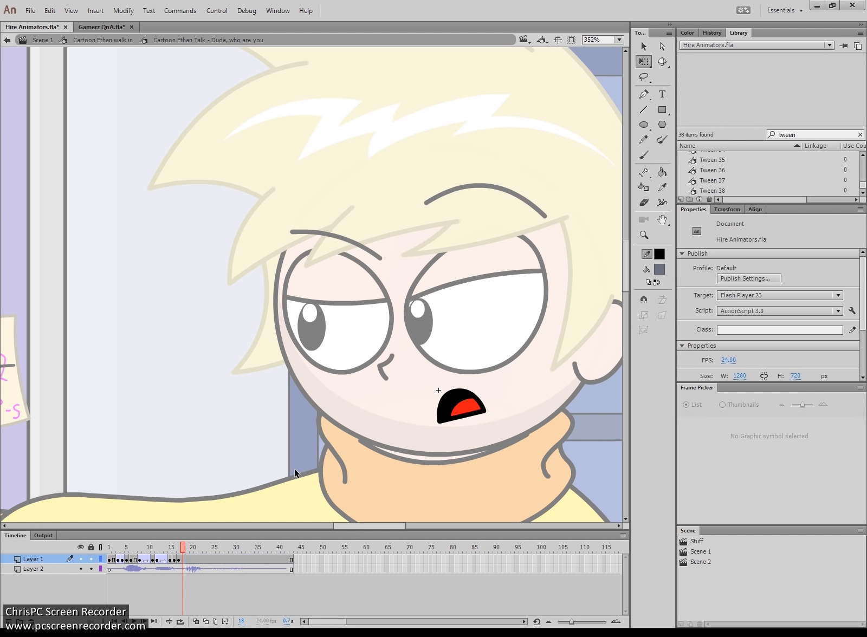
{"action": "left_click_drag", "start_coordinate": [179, 545], "coordinate": [155, 544]}
{"action": "key", "text": "Return"}
{"action": "key", "text": "Return"}
{"action": "left_click", "coordinate": [172, 550]}
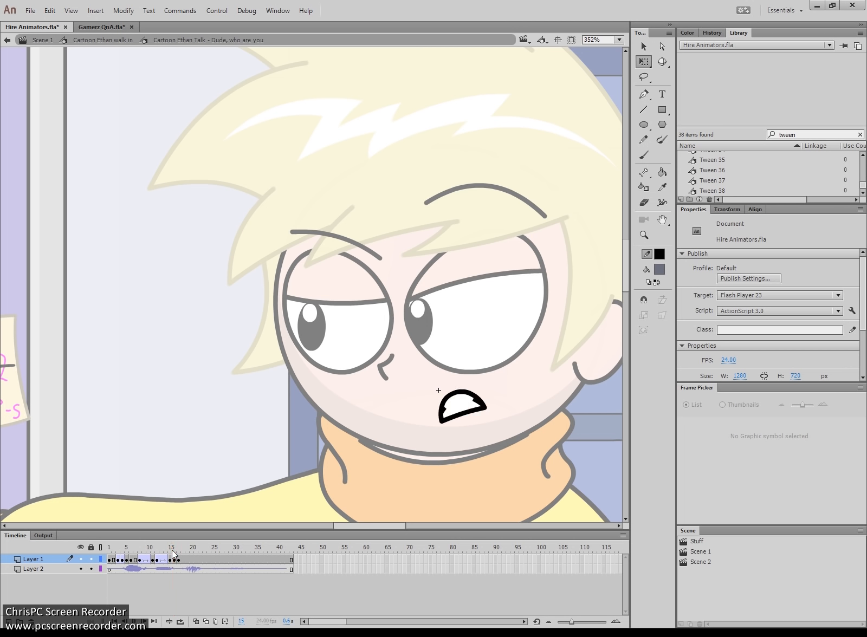
{"action": "key", "text": "Return"}
- Give frame 21 the white toothy mouth and squash the frame 20 mouth vertically
{"action": "left_click", "coordinate": [196, 560]}
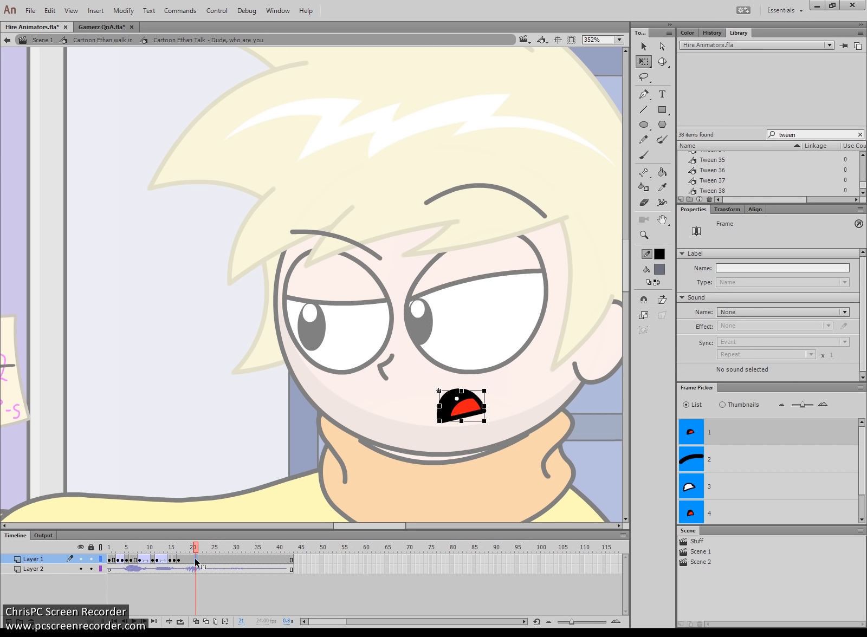
{"action": "left_click", "coordinate": [717, 486]}
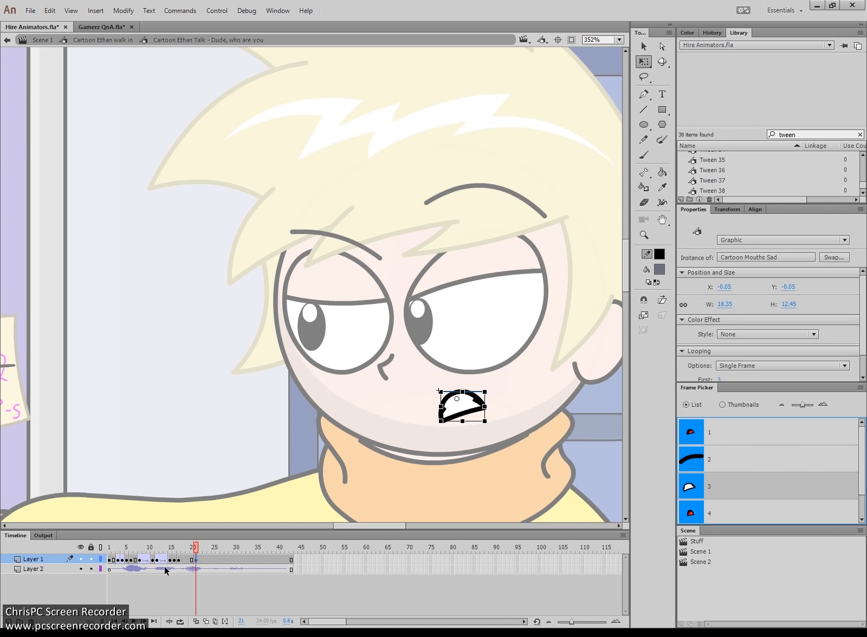
{"action": "left_click", "coordinate": [191, 559]}
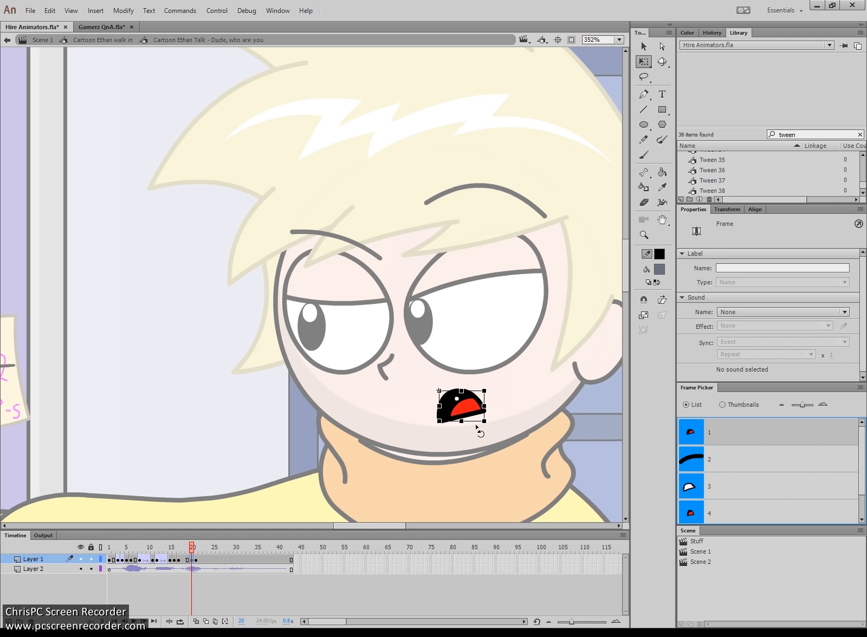
{"action": "left_click_drag", "start_coordinate": [461, 421], "coordinate": [463, 415]}
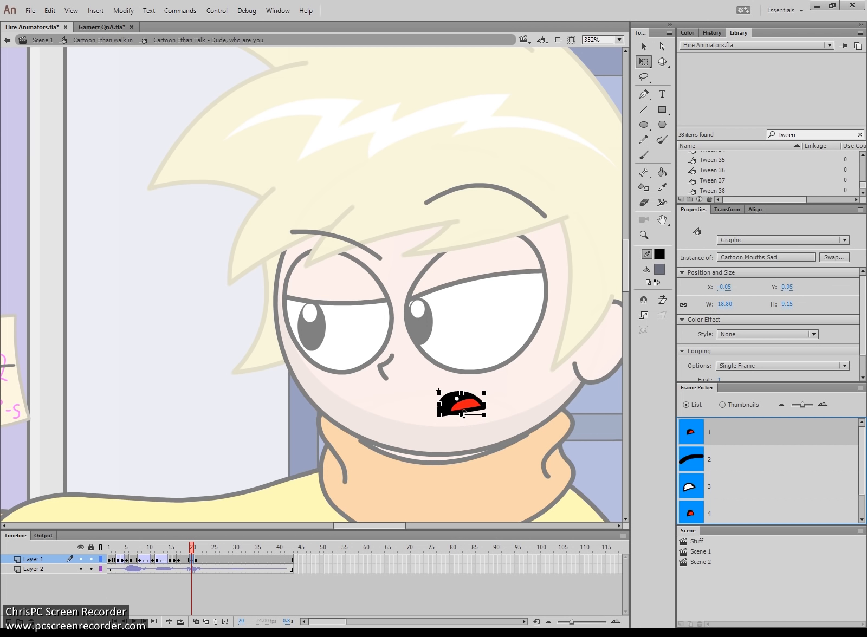
- Create a classic tween on frames 17–19 and play back from frame 9
{"action": "right_click", "coordinate": [187, 560]}
{"action": "left_click", "coordinate": [267, 279]}
{"action": "left_click_drag", "start_coordinate": [154, 549], "coordinate": [122, 550]}
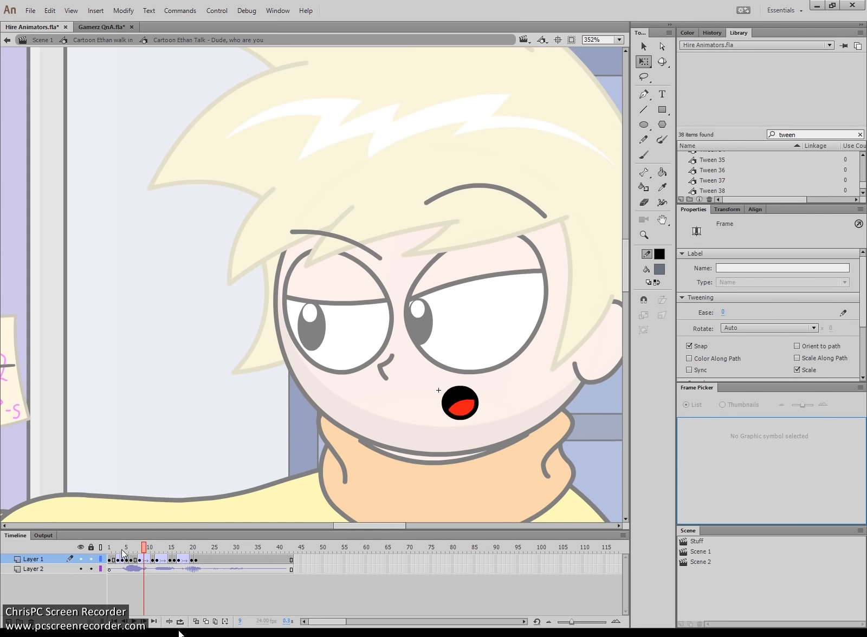
{"action": "key", "text": "Return"}
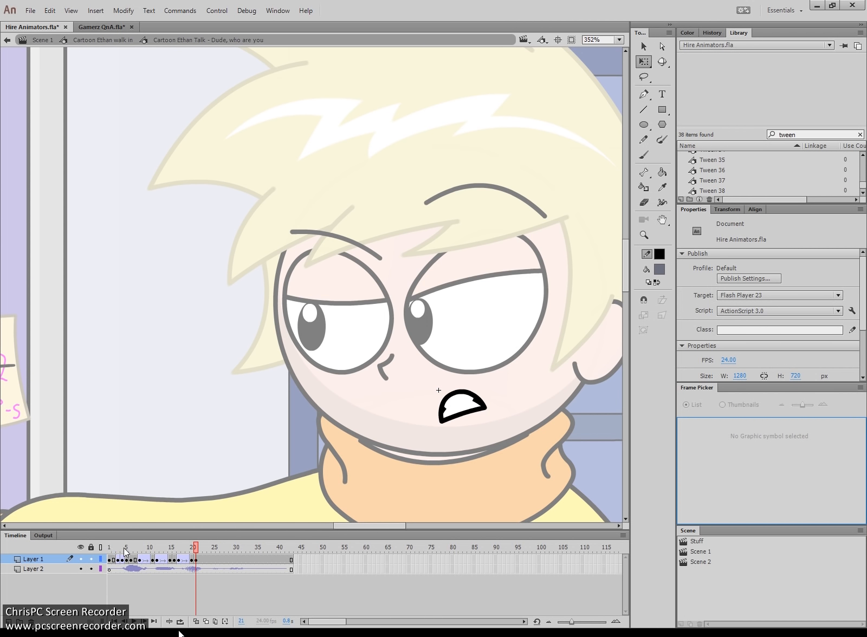
- Set the frame 22 mouth to the red open shape and step through from frame 19
{"action": "left_click", "coordinate": [200, 560]}
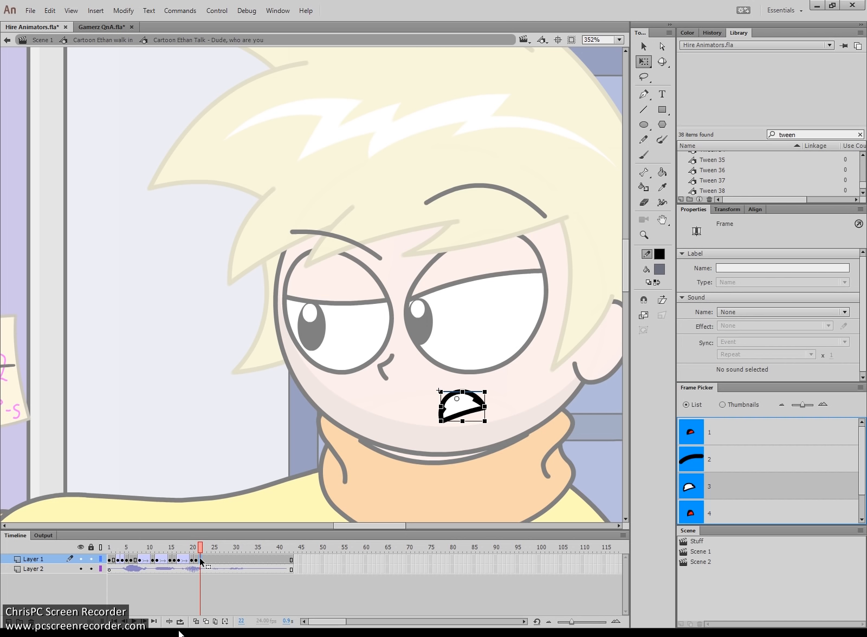
{"action": "left_click", "coordinate": [697, 434]}
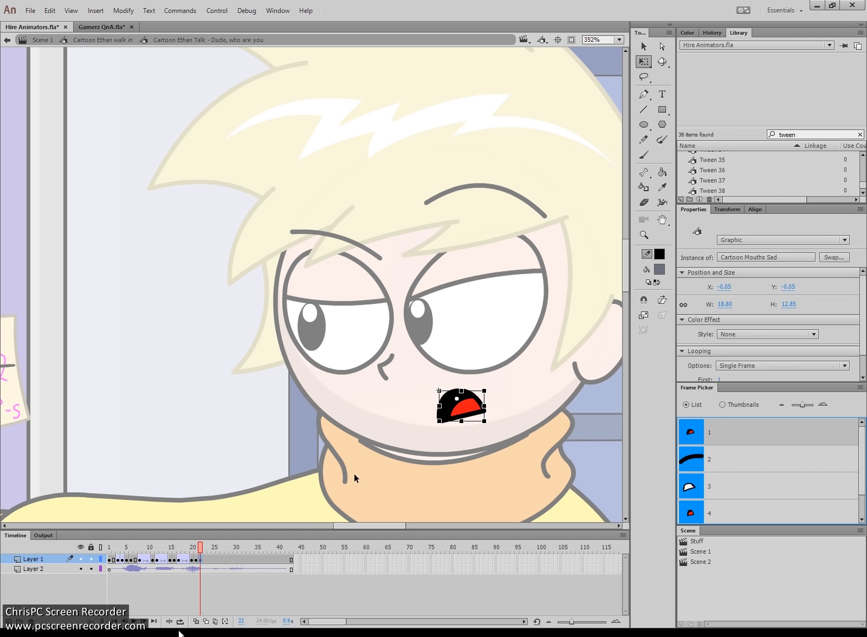
{"action": "left_click_drag", "start_coordinate": [200, 544], "coordinate": [158, 554]}
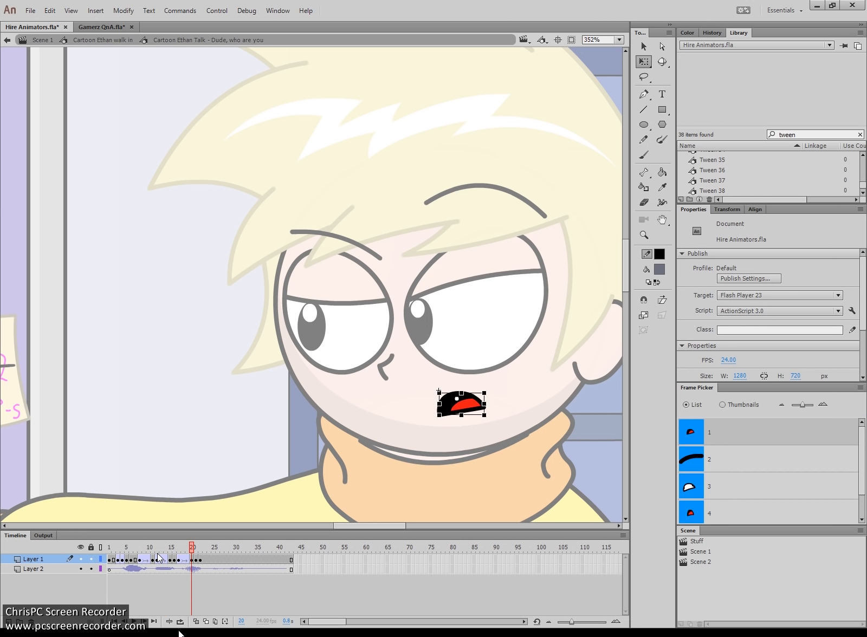
{"action": "key", "text": "period"}
{"action": "key", "text": "period"}
{"action": "key", "text": "period"}
{"action": "key", "text": "period"}
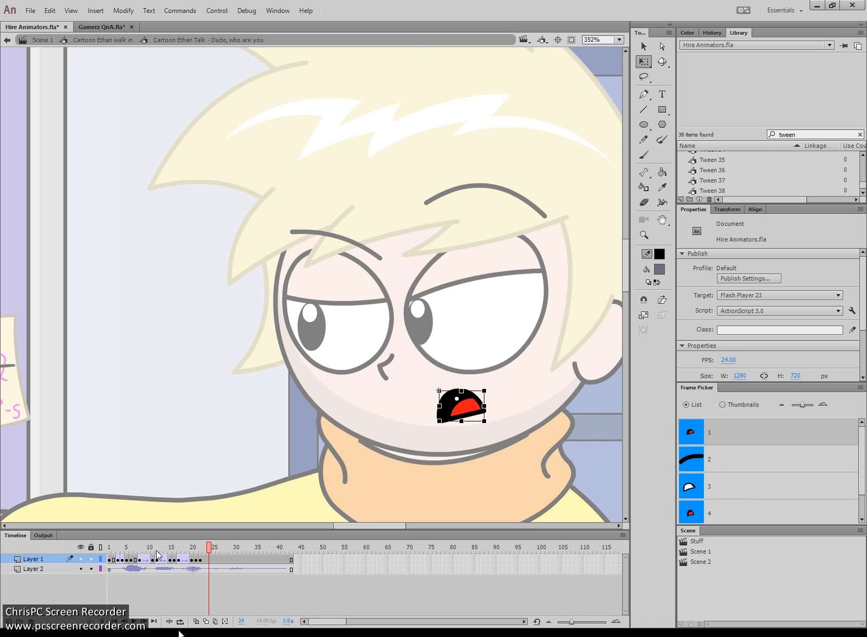
- Set frame 24 to the flat line mouth and frame 25 to the red open shape
{"action": "left_click", "coordinate": [209, 561]}
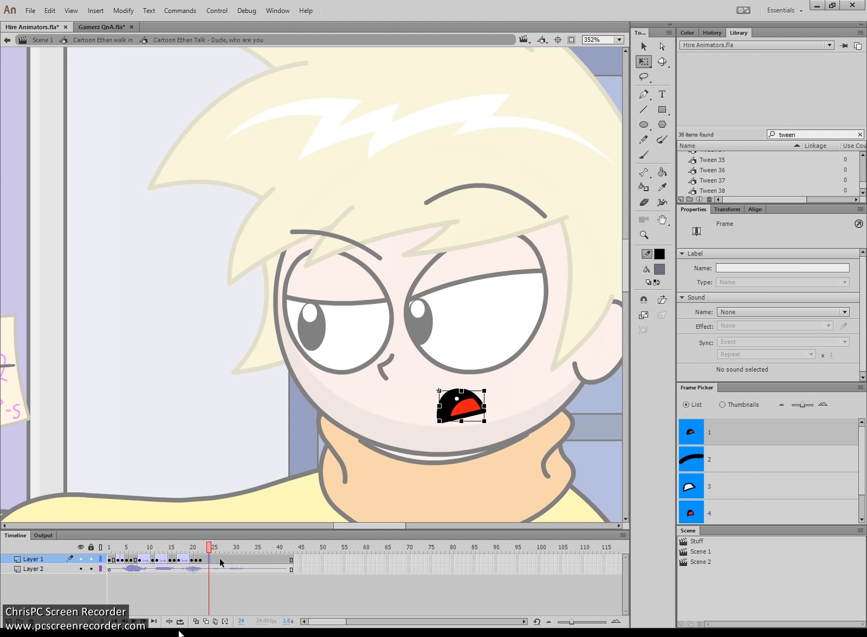
{"action": "left_click", "coordinate": [741, 489]}
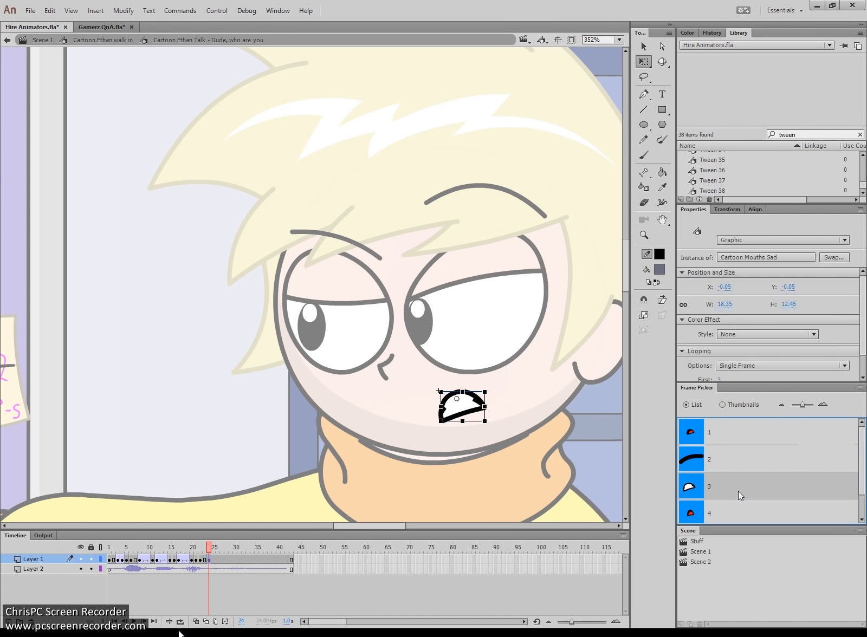
{"action": "left_click", "coordinate": [699, 462]}
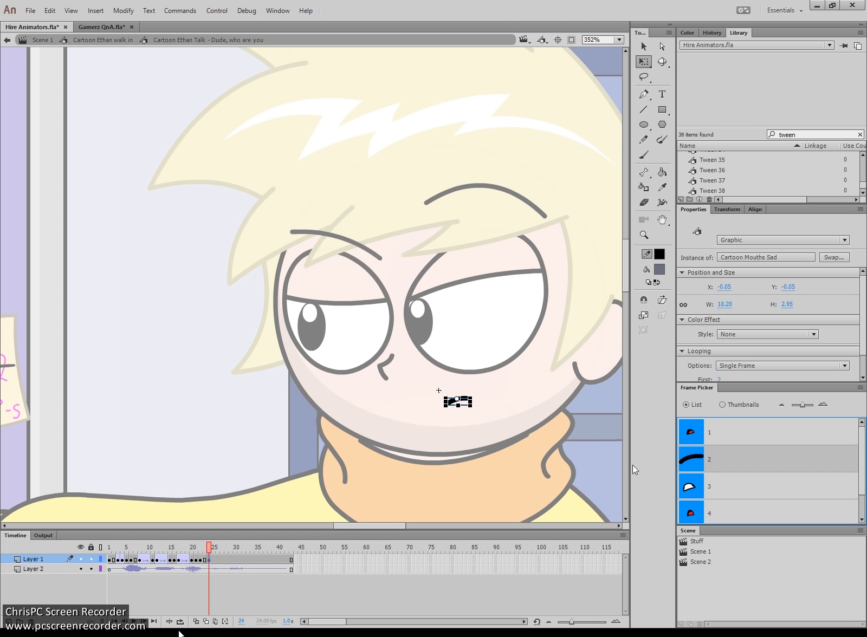
{"action": "left_click", "coordinate": [214, 560]}
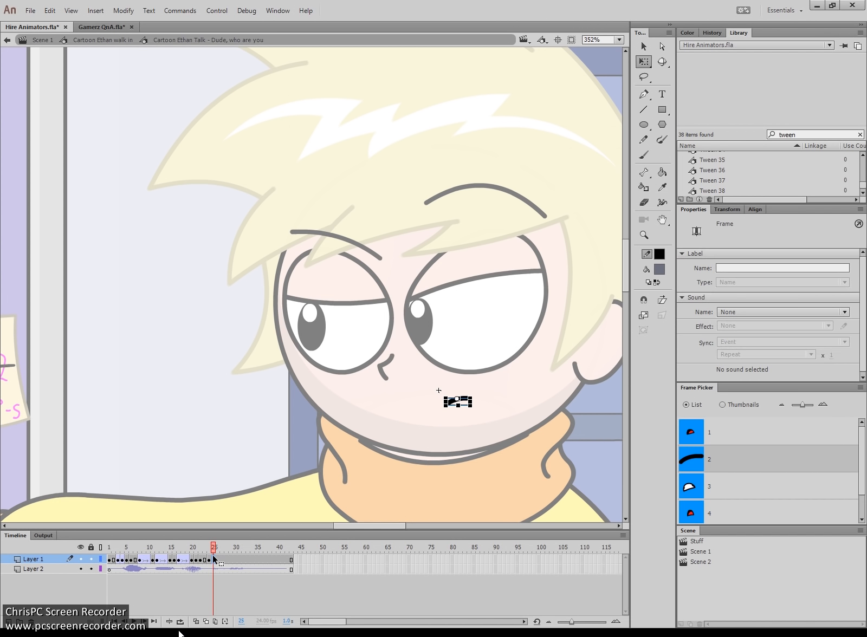
{"action": "left_click", "coordinate": [707, 487]}
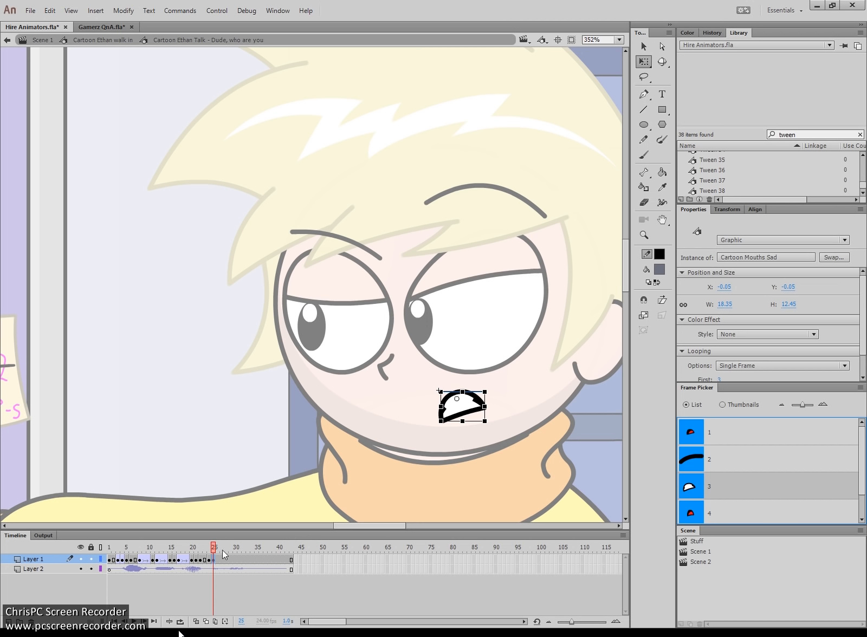
{"action": "left_click", "coordinate": [723, 431]}
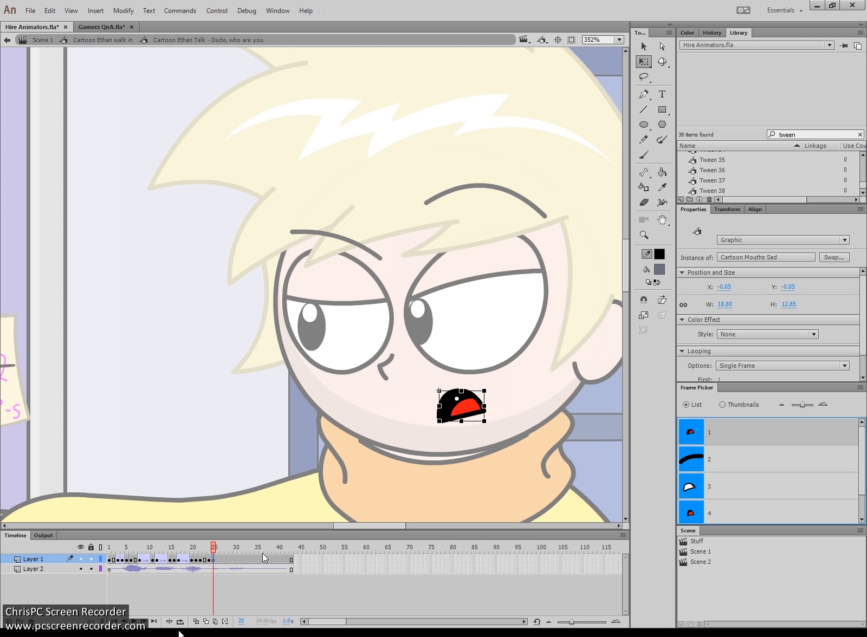
- Squash the frame 23 mouth vertically with Free Transform, then rewind to frame 1
{"action": "left_click", "coordinate": [204, 559]}
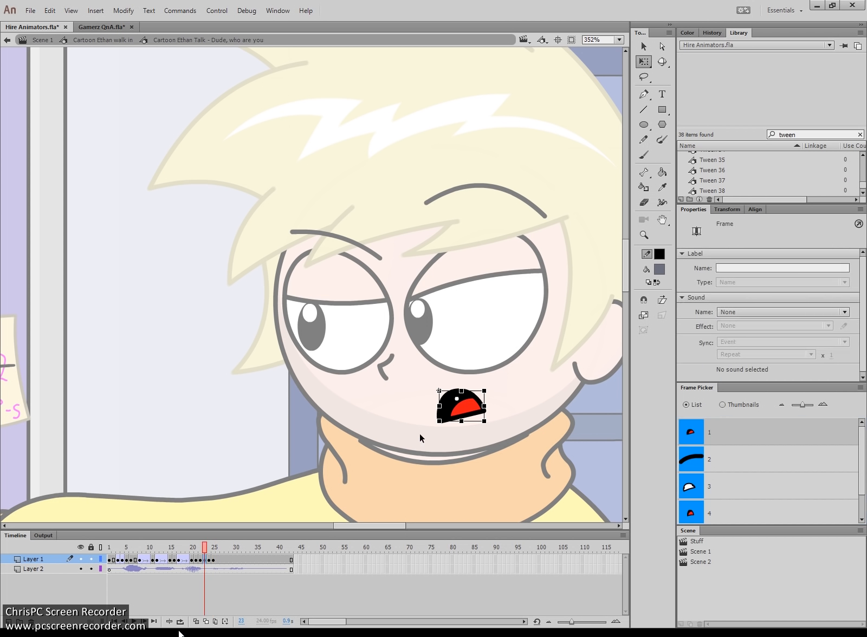
{"action": "left_click_drag", "start_coordinate": [462, 422], "coordinate": [464, 417]}
{"action": "left_click_drag", "start_coordinate": [183, 547], "coordinate": [94, 551]}
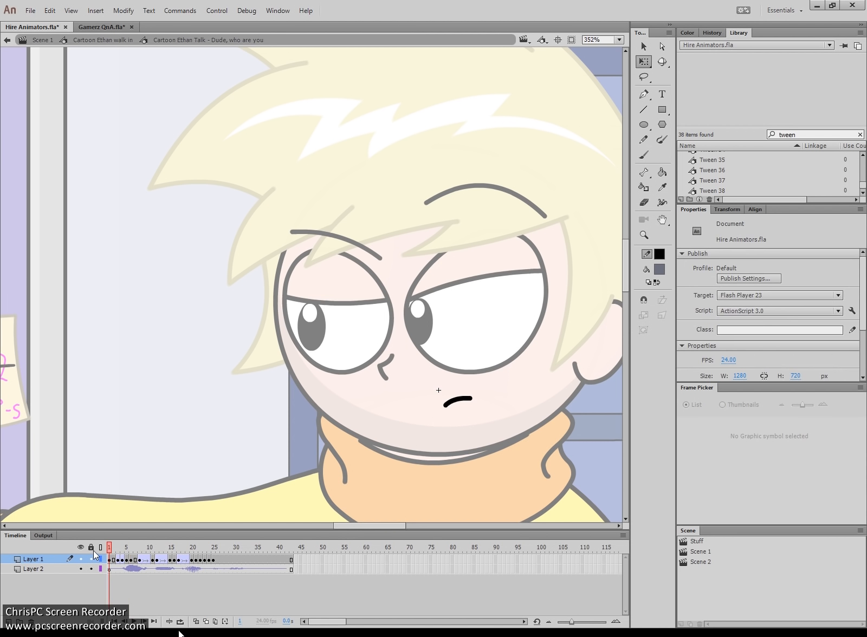
- Set the frame 30 mouth to the flat line and keep the open mouth at frame 29
{"action": "key", "text": "Return"}
{"action": "key", "text": "Return"}
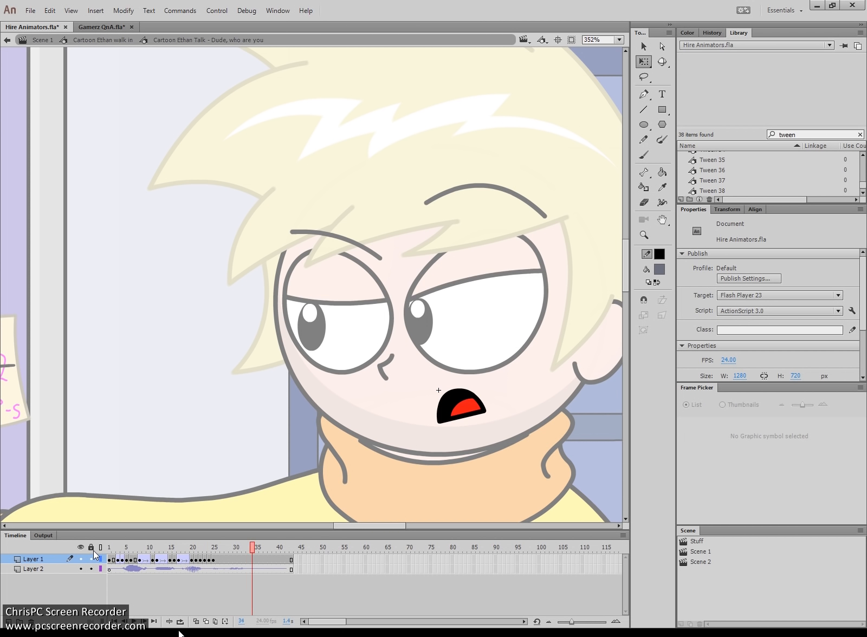
{"action": "left_click", "coordinate": [200, 552]}
{"action": "key", "text": "Return"}
{"action": "left_click", "coordinate": [234, 559]}
{"action": "left_click", "coordinate": [709, 460]}
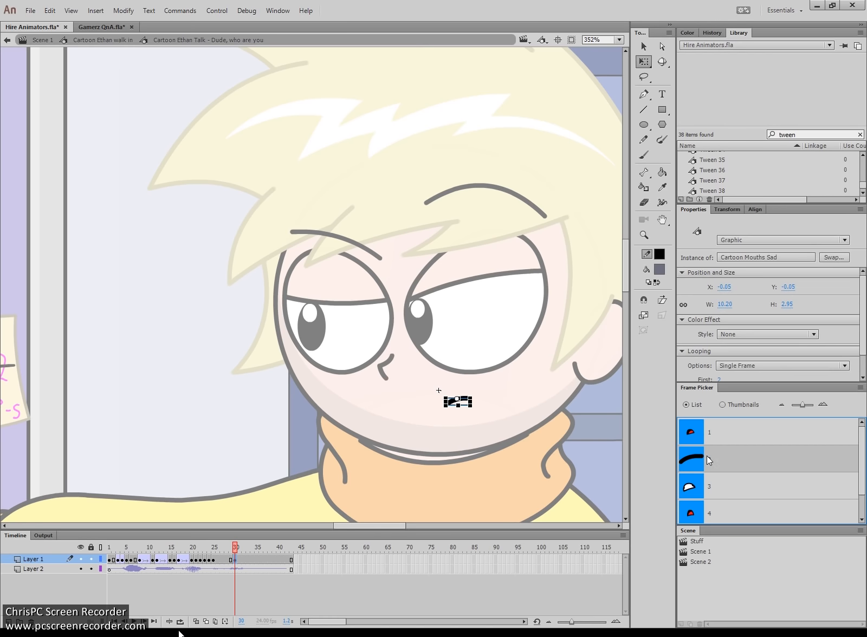
{"action": "left_click", "coordinate": [229, 559]}
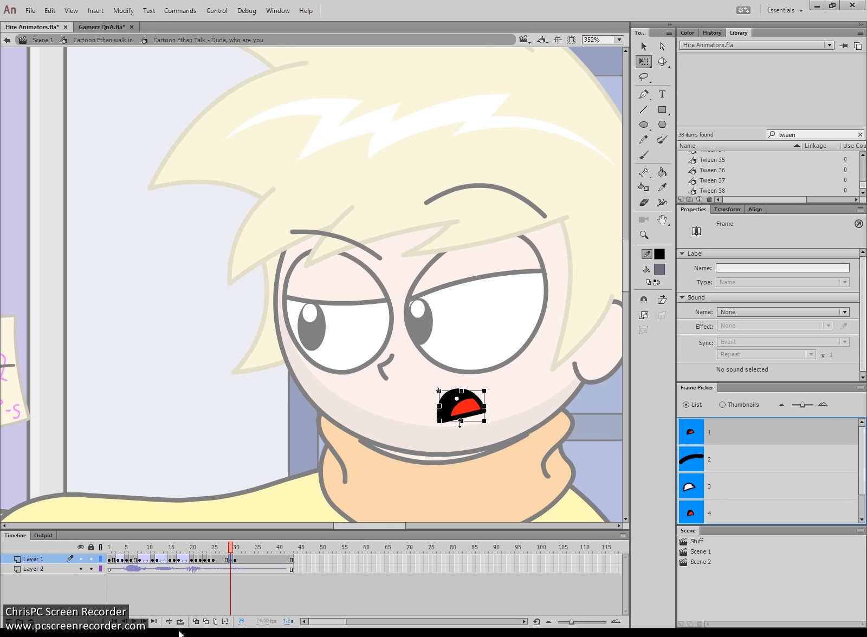
{"action": "left_click", "coordinate": [463, 414]}
- Create a classic tween across frames 25–28 and replay the lip-sync from frame 1
{"action": "left_click", "coordinate": [227, 560]}
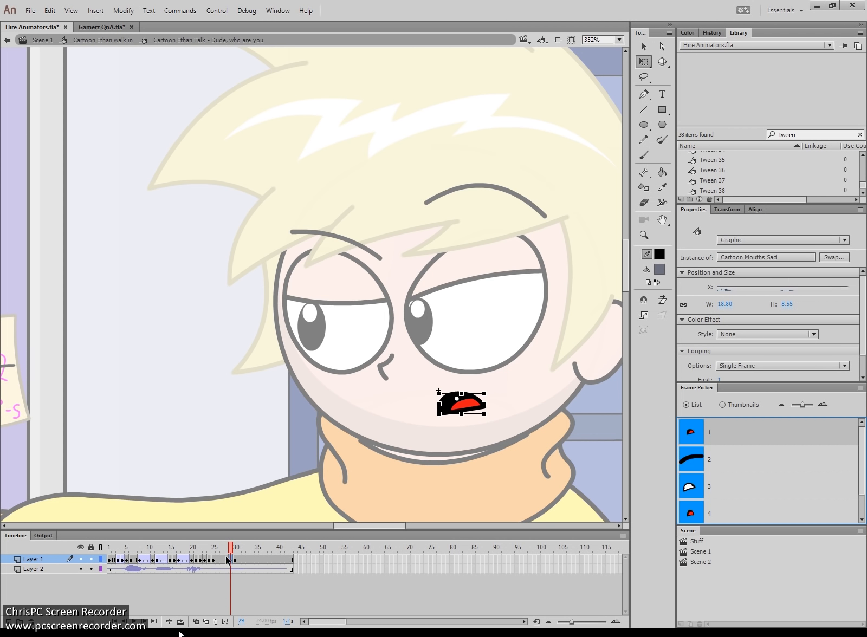
{"action": "left_click", "coordinate": [293, 286]}
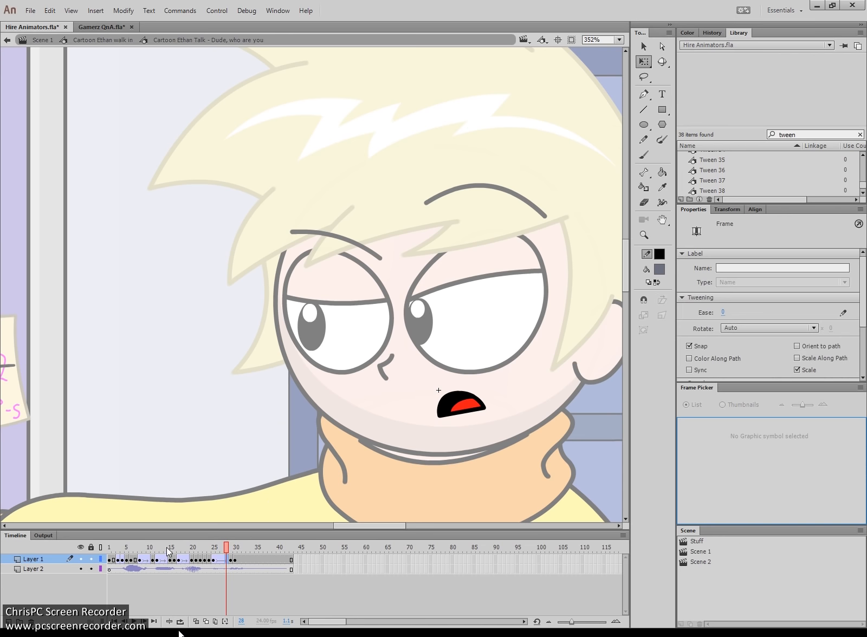
{"action": "left_click", "coordinate": [108, 560]}
{"action": "key", "text": "Return"}
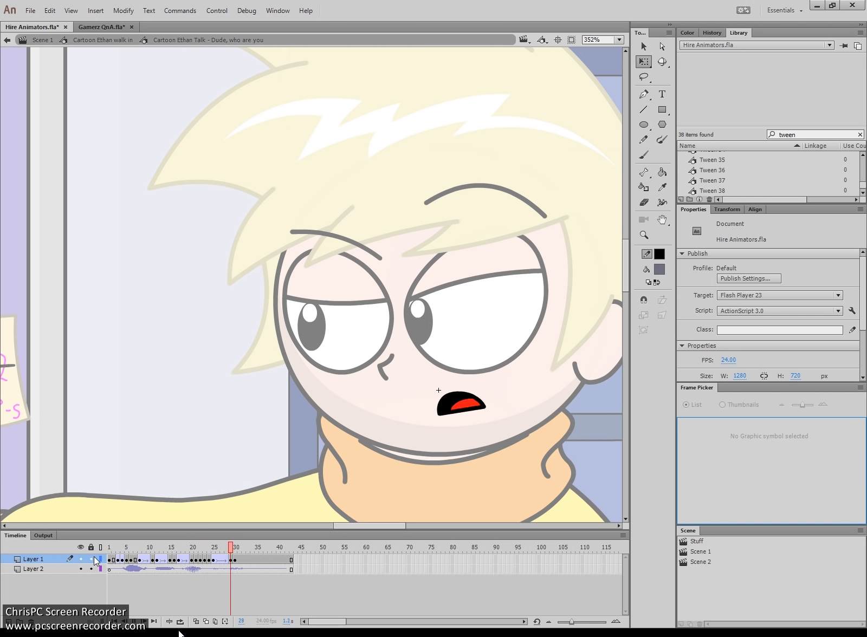
{"action": "left_click", "coordinate": [109, 550]}
{"action": "key", "text": "Return"}
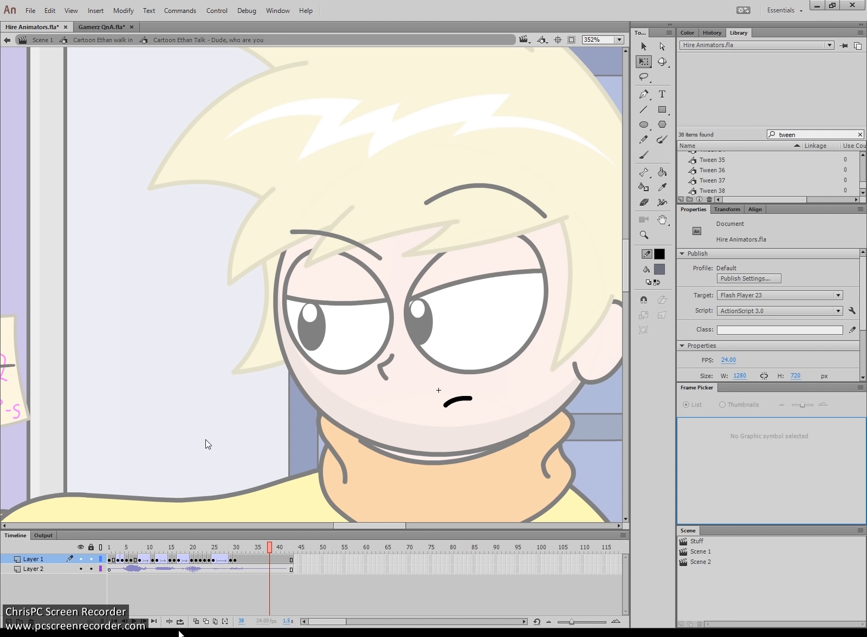
- Save Hire Animators.fla with Ctrl+S and switch to the Gamerz QnA.fla document
{"action": "key", "text": "ctrl+s"}
{"action": "left_click", "coordinate": [102, 25]}
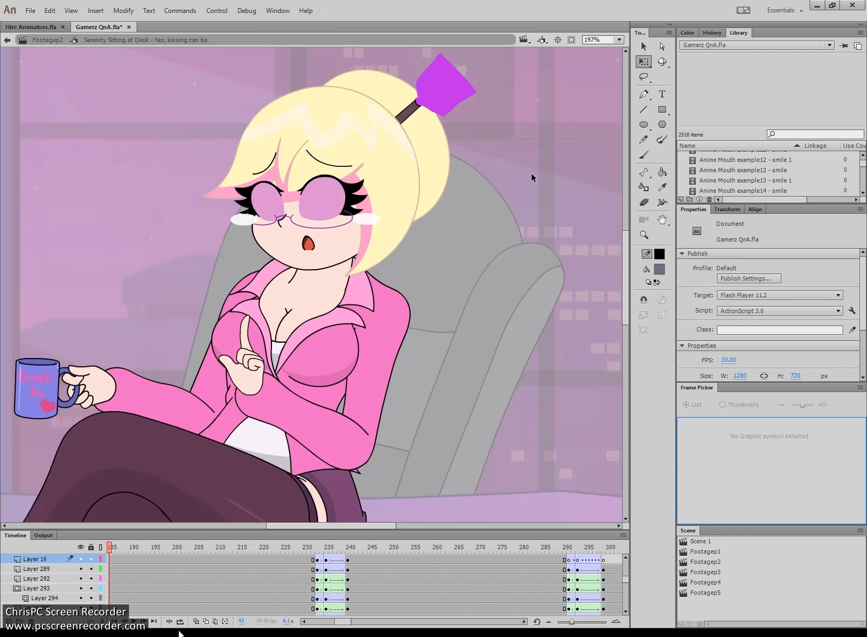
- Return to the Footagep2 scene and zoom out to see the whole desk scene
{"action": "left_click", "coordinate": [48, 40]}
{"action": "key", "text": "z"}
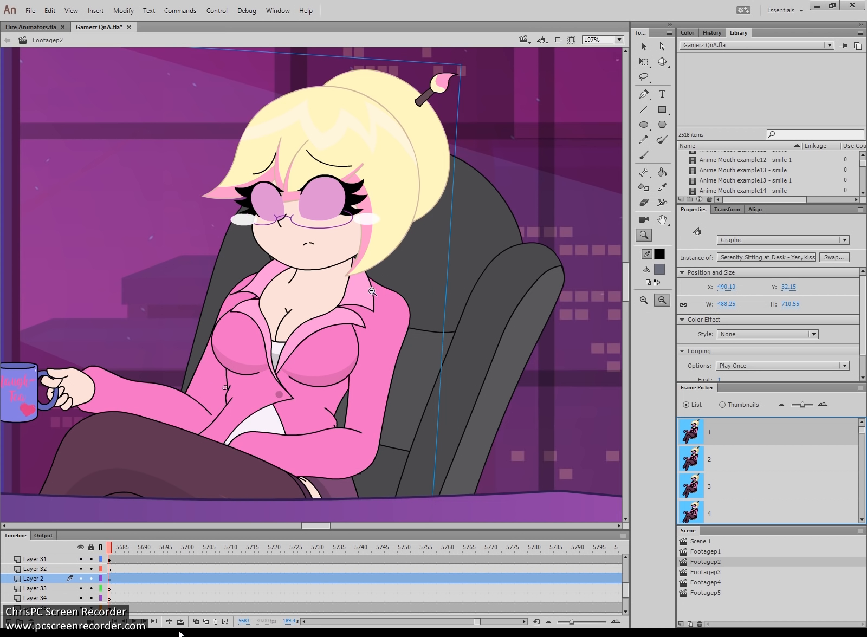
{"action": "left_click", "coordinate": [372, 289], "text": "alt"}
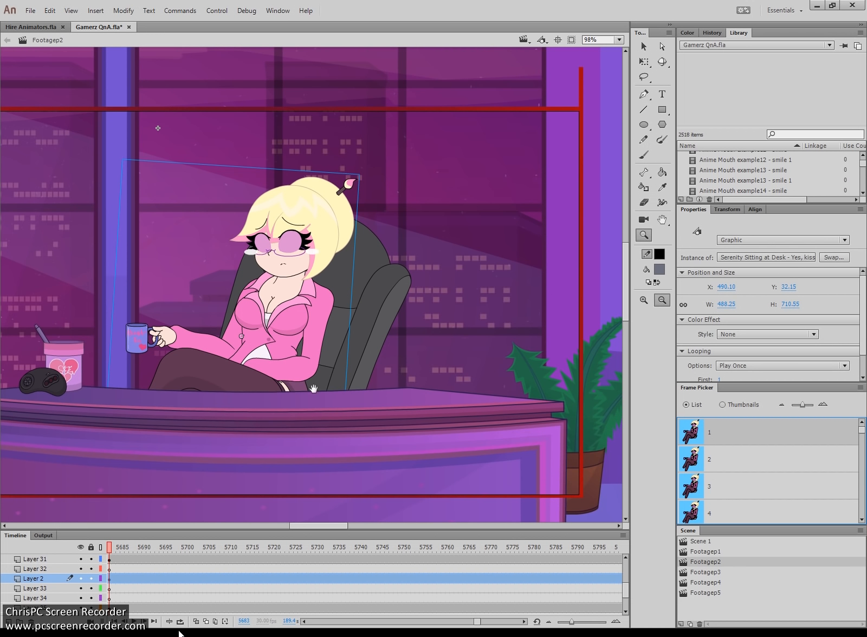
{"action": "left_click_drag", "start_coordinate": [227, 366], "coordinate": [302, 362]}
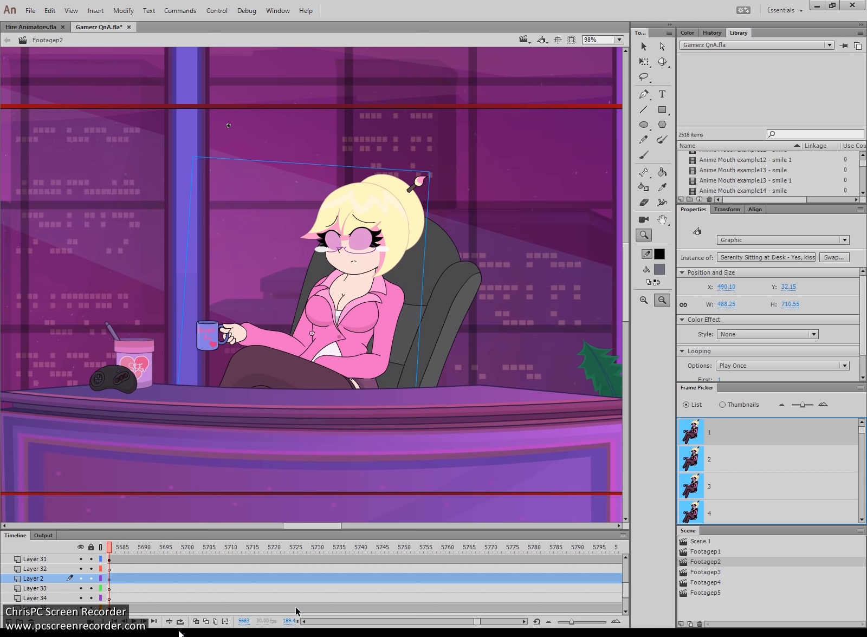
{"action": "left_click_drag", "start_coordinate": [475, 624], "coordinate": [474, 624]}
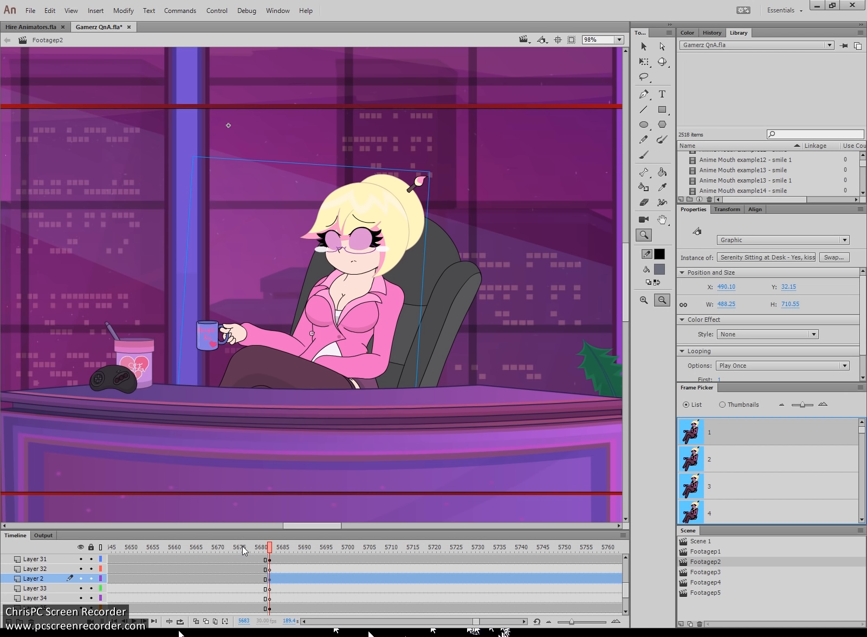
- Jump to frame 5682 and pan the stage from the desk over to the couch
{"action": "left_click", "coordinate": [265, 548]}
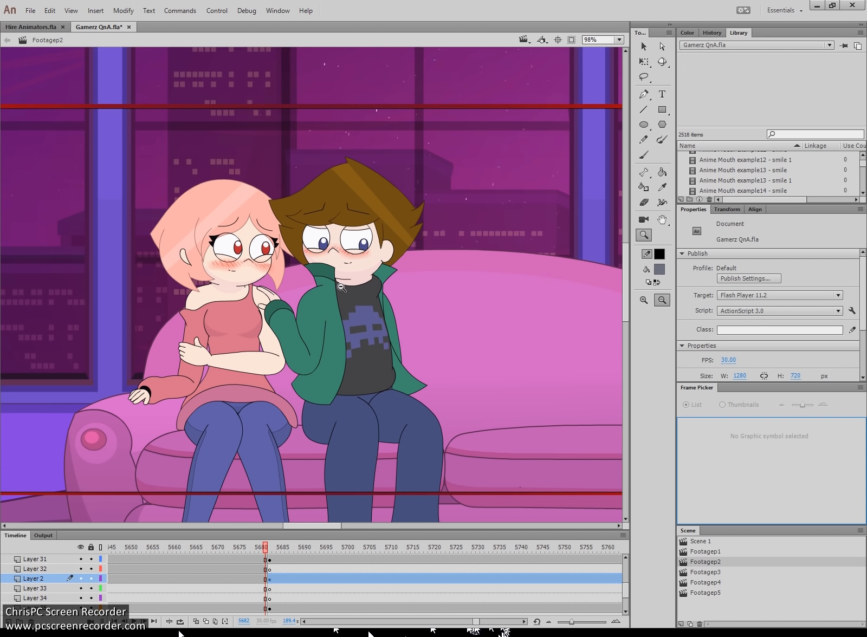
{"action": "key", "text": "v"}
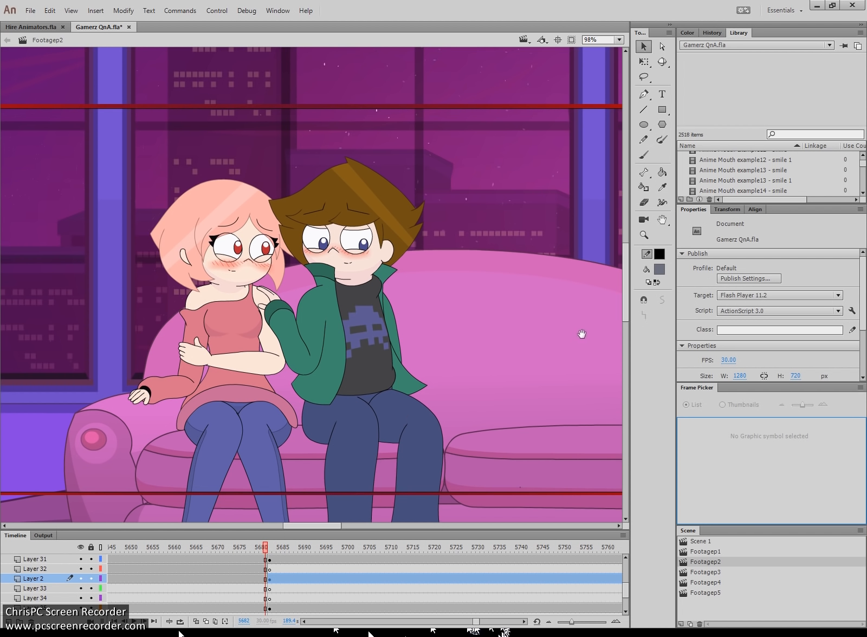
{"action": "left_click_drag", "start_coordinate": [593, 333], "coordinate": [103, 346]}
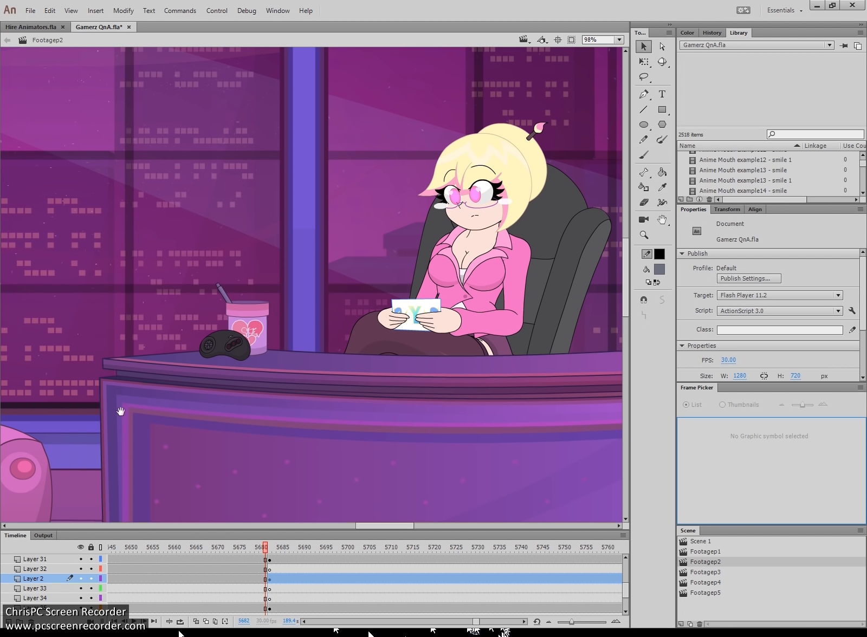
{"action": "left_click_drag", "start_coordinate": [58, 411], "coordinate": [566, 361]}
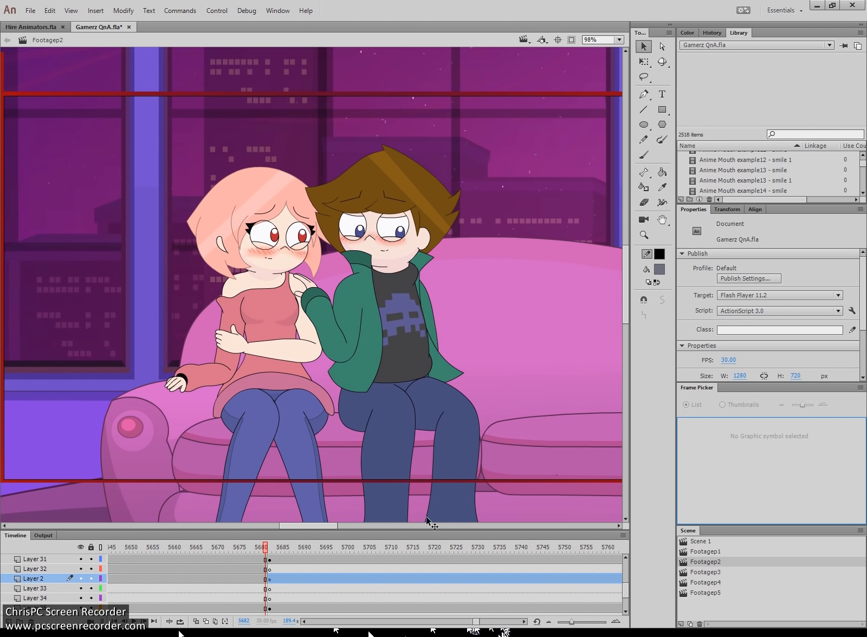
- Go to frame 5683 and zoom in on the 'Naugh-Tea' mug in her hand
{"action": "left_click", "coordinate": [271, 570]}
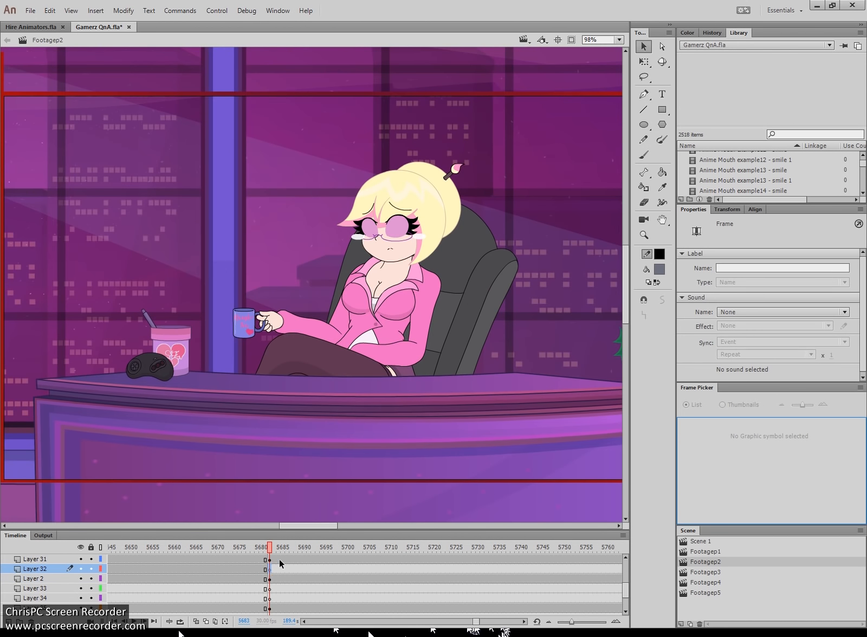
{"action": "key", "text": "z"}
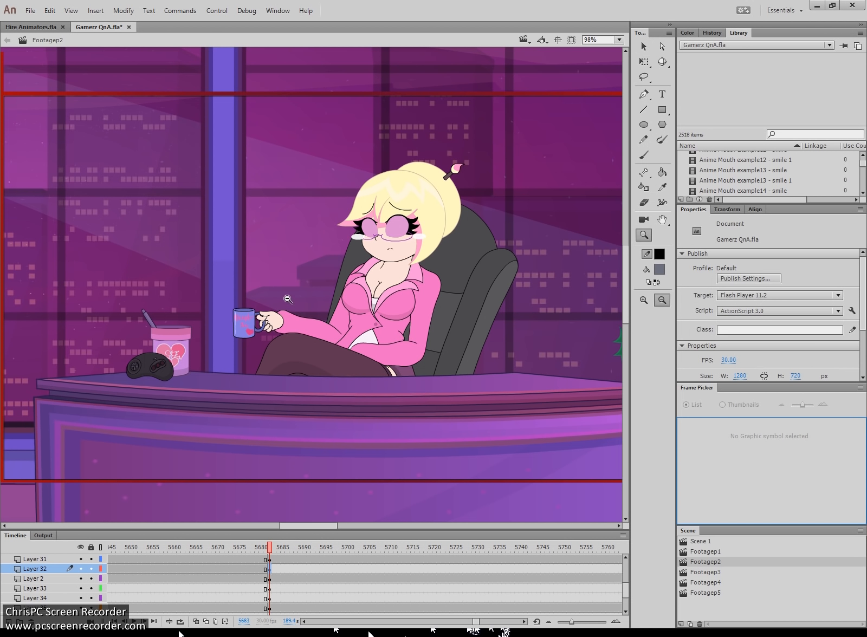
{"action": "left_click_drag", "start_coordinate": [282, 288], "coordinate": [212, 353]}
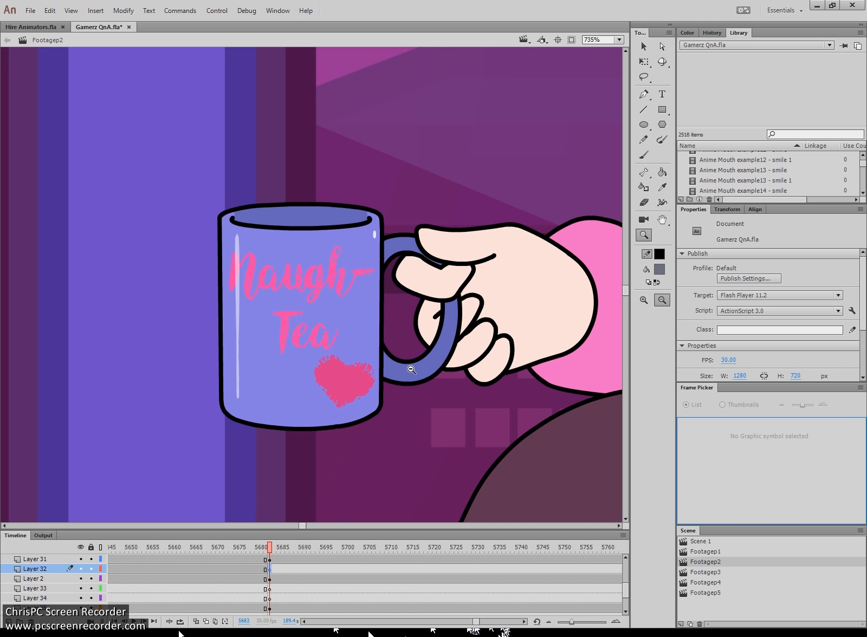
- Zoom back out to frame the whole desk scene and select the desk character
{"action": "left_click", "coordinate": [382, 367]}
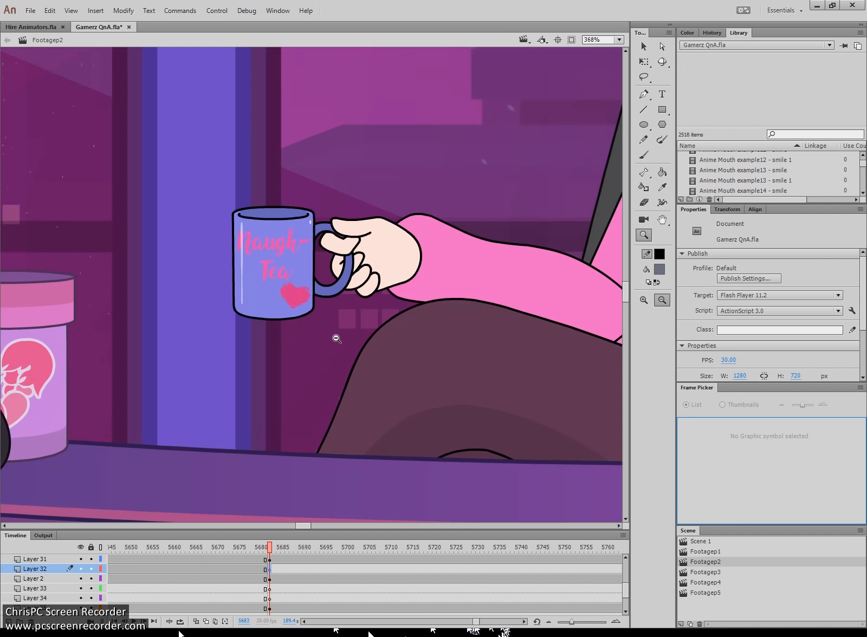
{"action": "left_click", "coordinate": [337, 339]}
{"action": "left_click", "coordinate": [379, 323]}
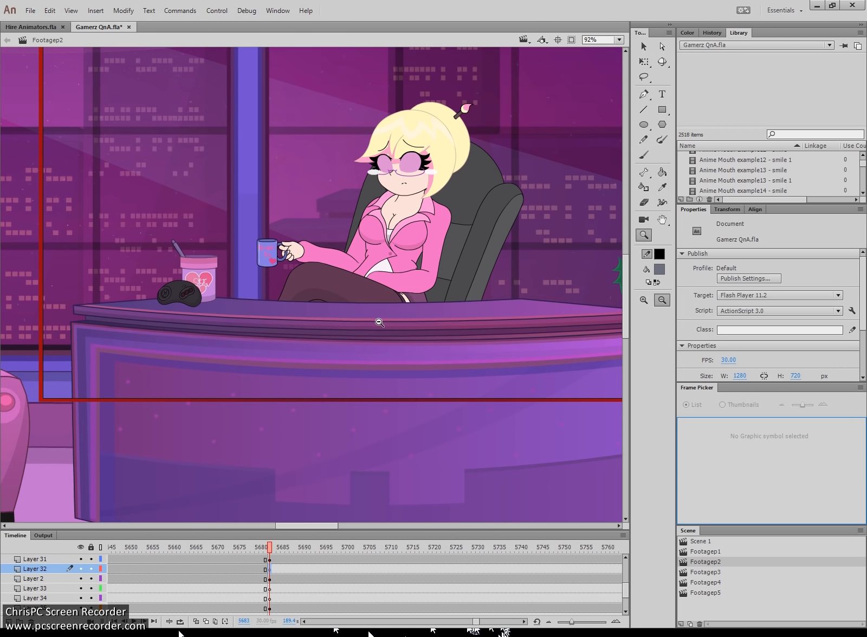
{"action": "left_click", "coordinate": [379, 323]}
{"action": "left_click_drag", "start_coordinate": [465, 334], "coordinate": [132, 143]}
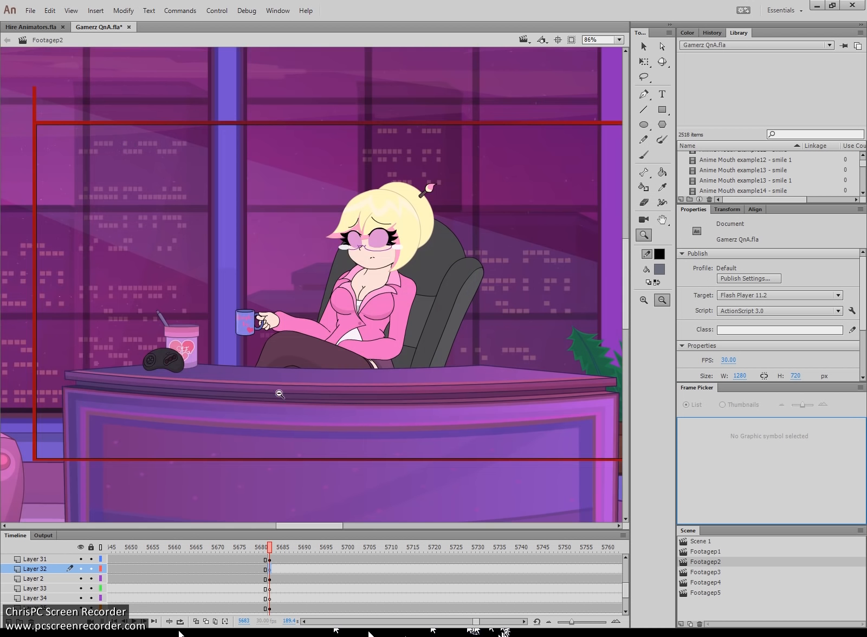
{"action": "key", "text": "v"}
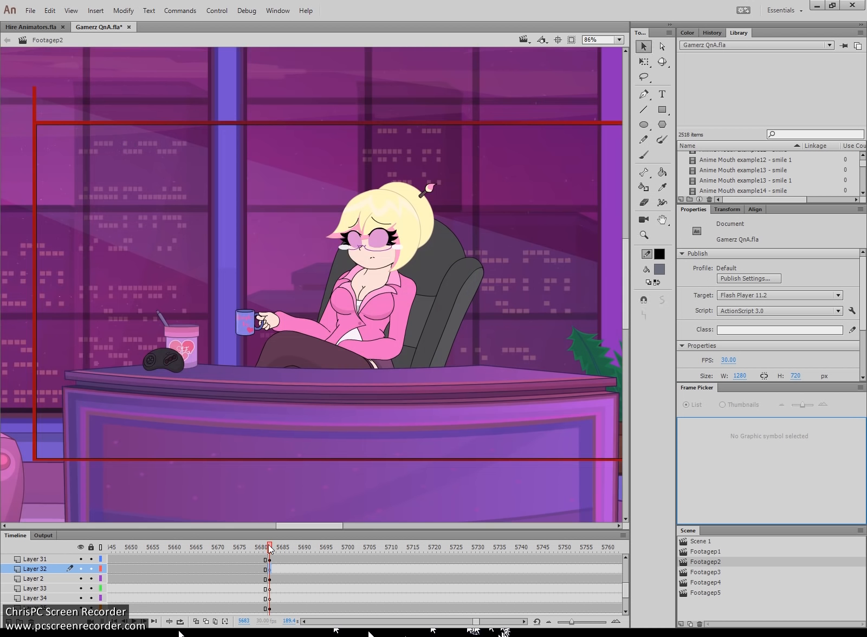
{"action": "left_click", "coordinate": [371, 267]}
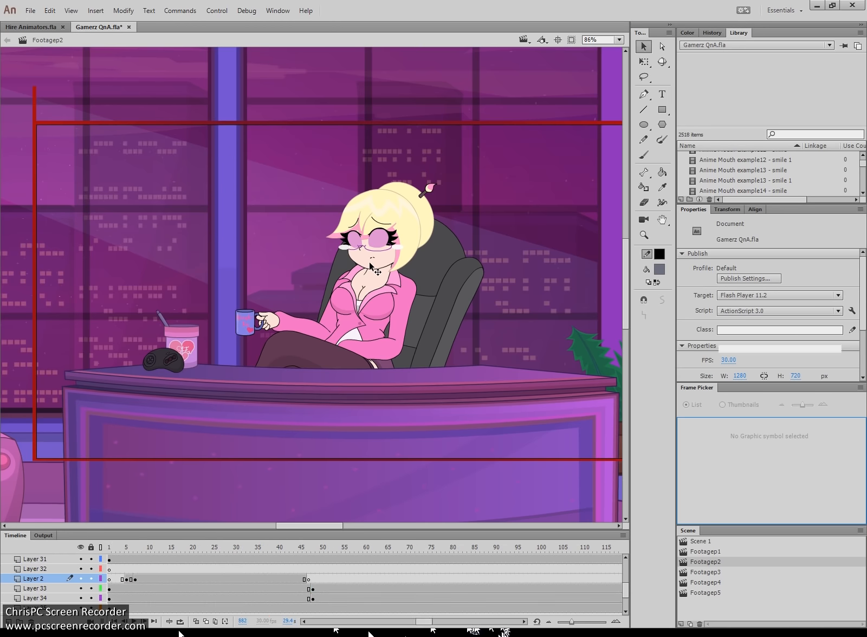
- Open Serenity Sitting at Desk, then the Serenity Talk symbol, and play its dialogue lip-sync
{"action": "double_click", "coordinate": [371, 267]}
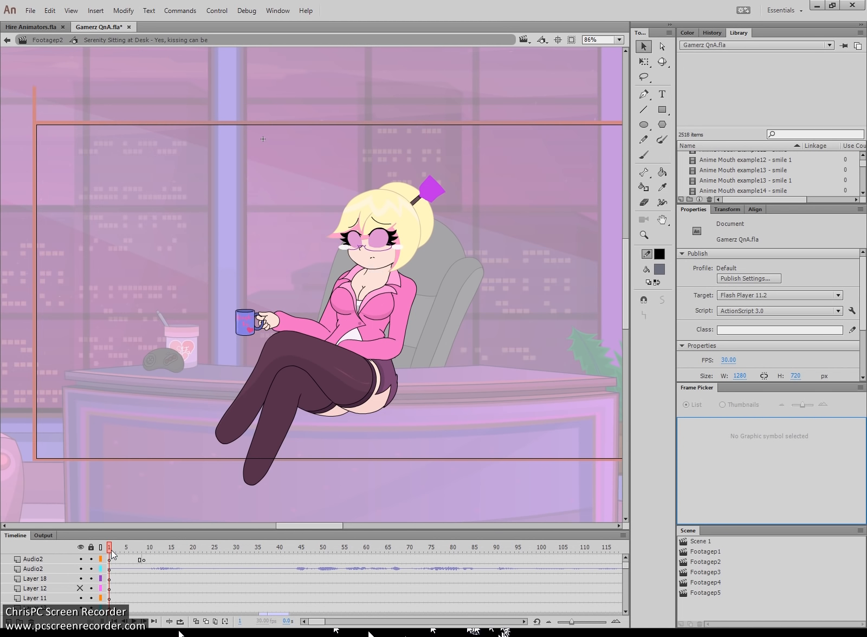
{"action": "key", "text": "Return"}
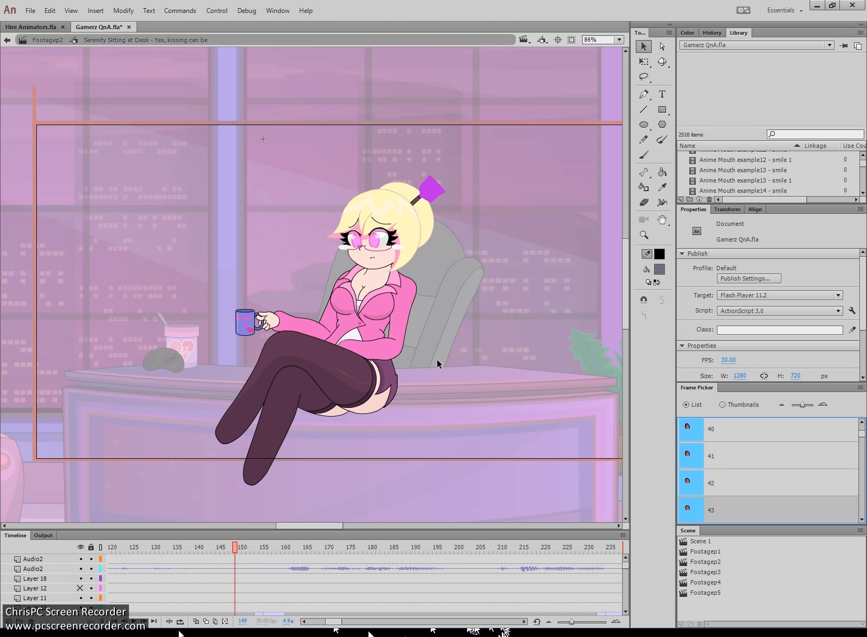
{"action": "left_click", "coordinate": [373, 260]}
{"action": "double_click", "coordinate": [372, 260]}
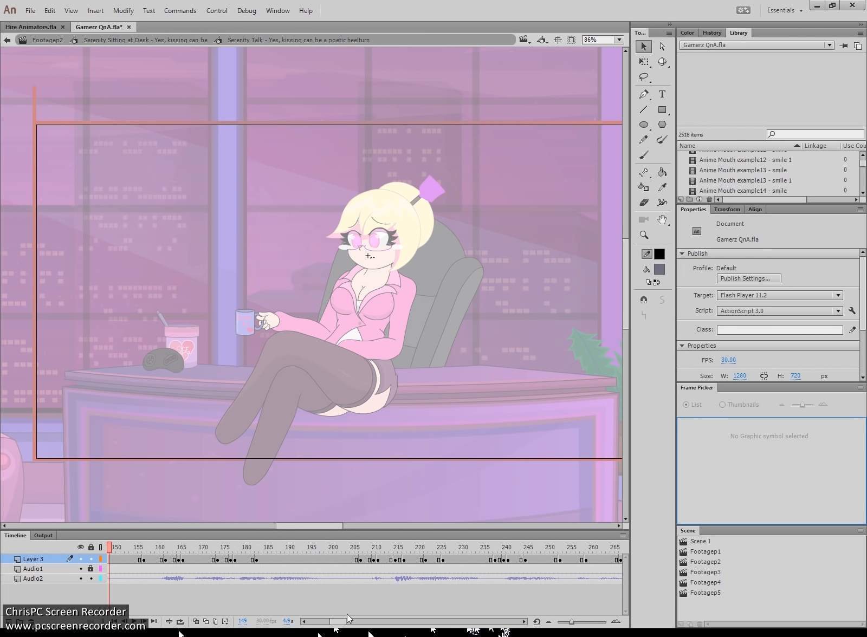
{"action": "left_click_drag", "start_coordinate": [342, 619], "coordinate": [308, 617]}
{"action": "left_click_drag", "start_coordinate": [133, 547], "coordinate": [90, 546]}
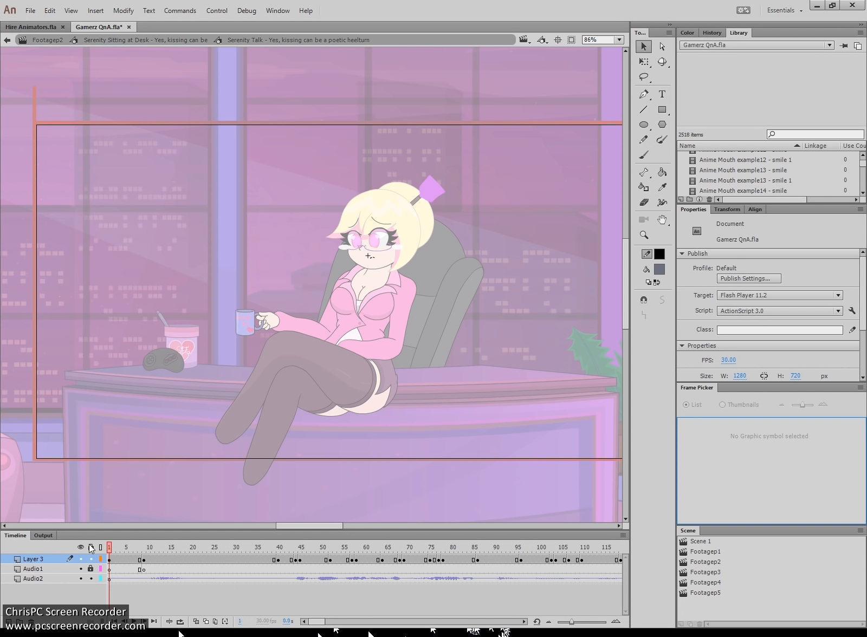
{"action": "key", "text": "Return"}
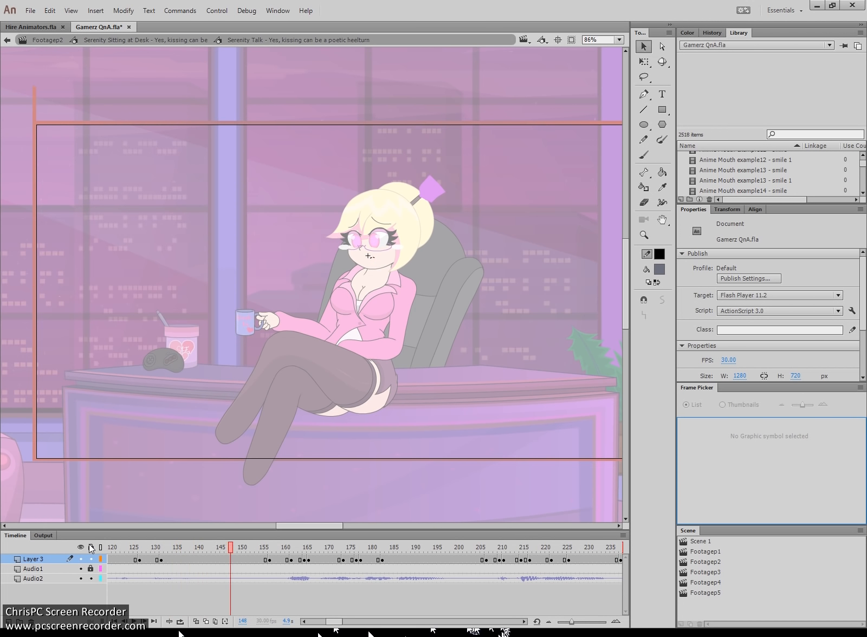
{"action": "left_click_drag", "start_coordinate": [336, 621], "coordinate": [245, 619]}
- Zoom in on the character at frame 64 and open the Serenity Mouth4frown mouth symbol
{"action": "key", "text": "z"}
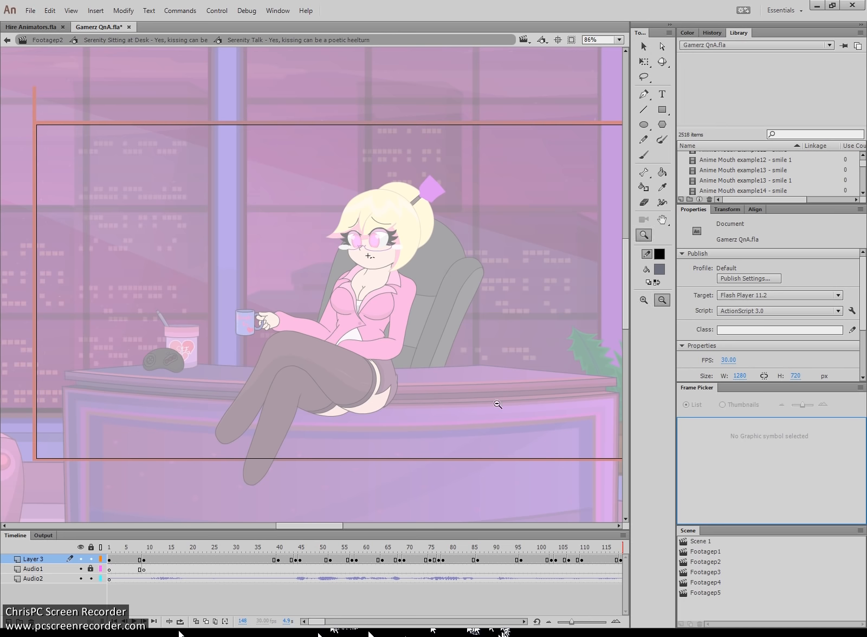
{"action": "left_click_drag", "start_coordinate": [498, 411], "coordinate": [103, 164]}
{"action": "key", "text": "v"}
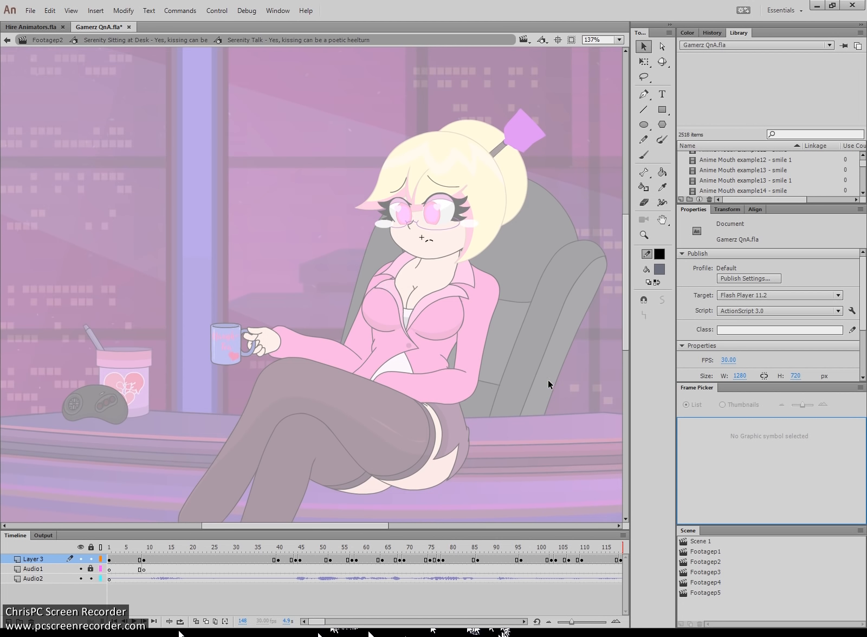
{"action": "left_click", "coordinate": [382, 575]}
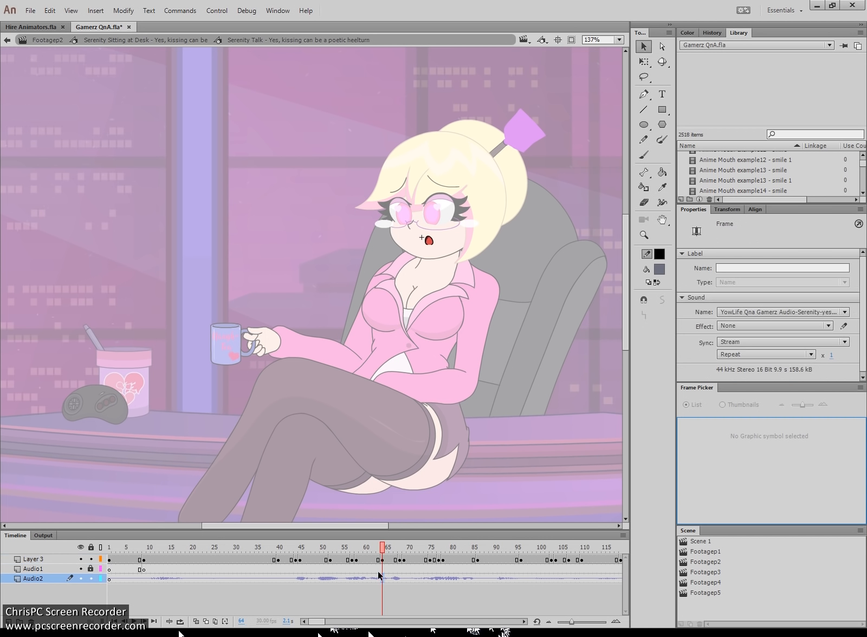
{"action": "left_click", "coordinate": [434, 247]}
{"action": "double_click", "coordinate": [433, 246]}
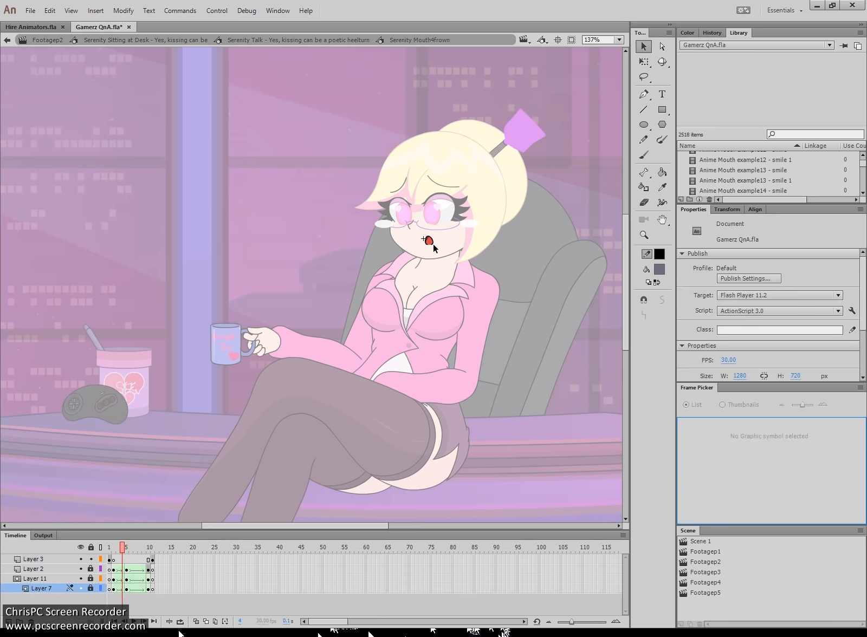
{"action": "left_click", "coordinate": [110, 547]}
{"action": "mouse_move", "coordinate": [112, 553]}
{"action": "left_mouse_down"}
{"action": "mouse_move", "coordinate": [155, 550]}
{"action": "mouse_move", "coordinate": [109, 550]}
{"action": "left_mouse_up"}
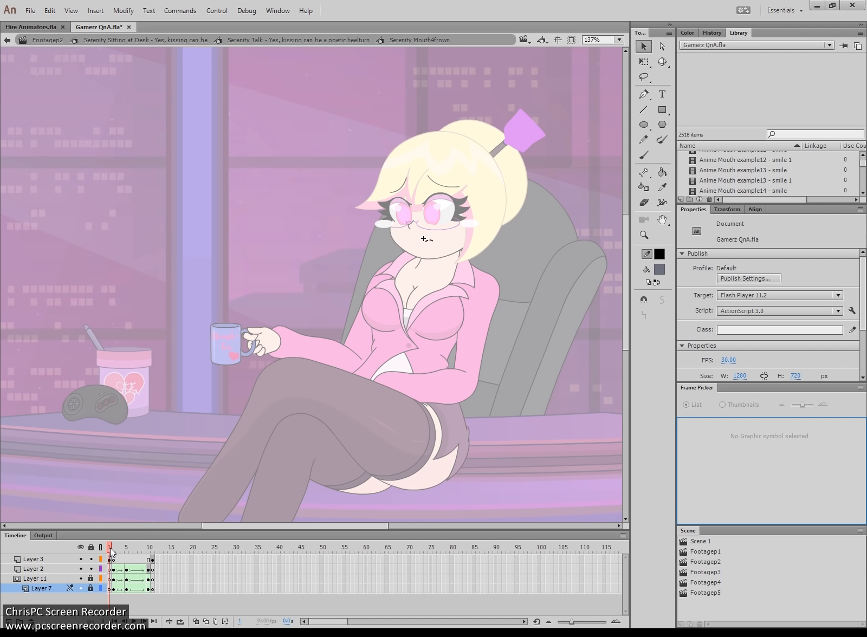
- Step through frames 2, 5, 10 and 4, selecting frame 5 across the mouth layers
{"action": "left_click_drag", "start_coordinate": [110, 550], "coordinate": [114, 549]}
{"action": "left_click", "coordinate": [126, 562]}
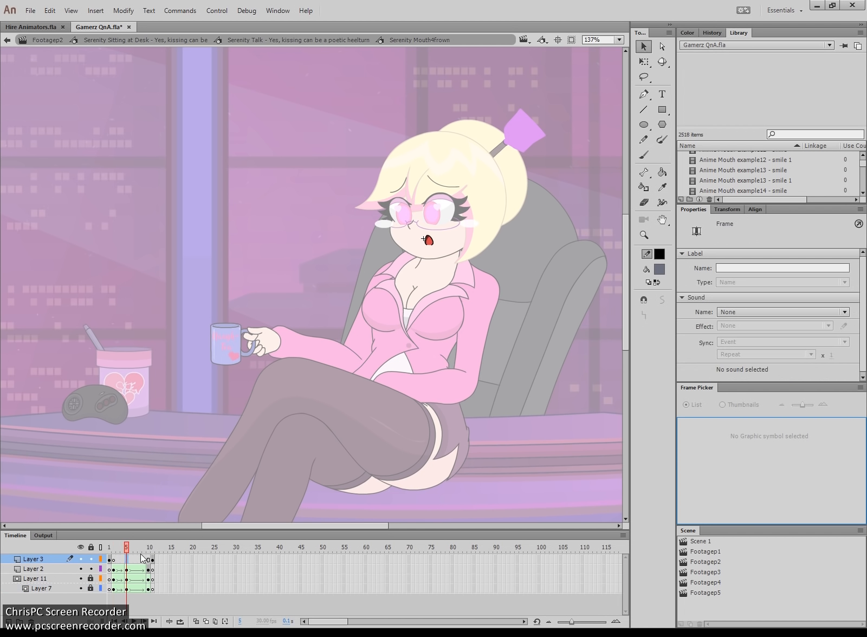
{"action": "left_click", "coordinate": [147, 559]}
{"action": "left_click", "coordinate": [123, 562]}
{"action": "left_click_drag", "start_coordinate": [126, 568], "coordinate": [148, 550]}
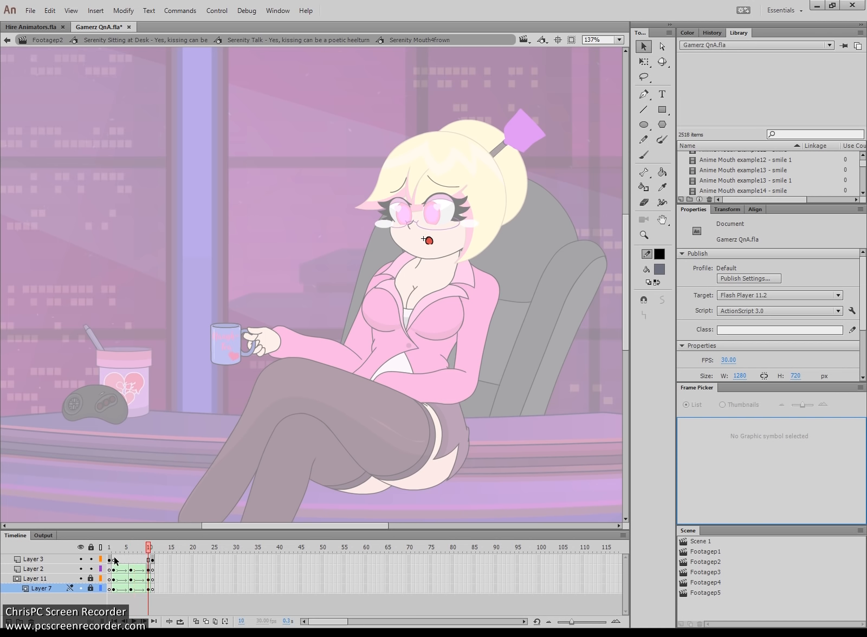
- Preview the mouth shape tween from frame 5 to 11, then return to Serenity Talk
{"action": "left_click", "coordinate": [125, 559]}
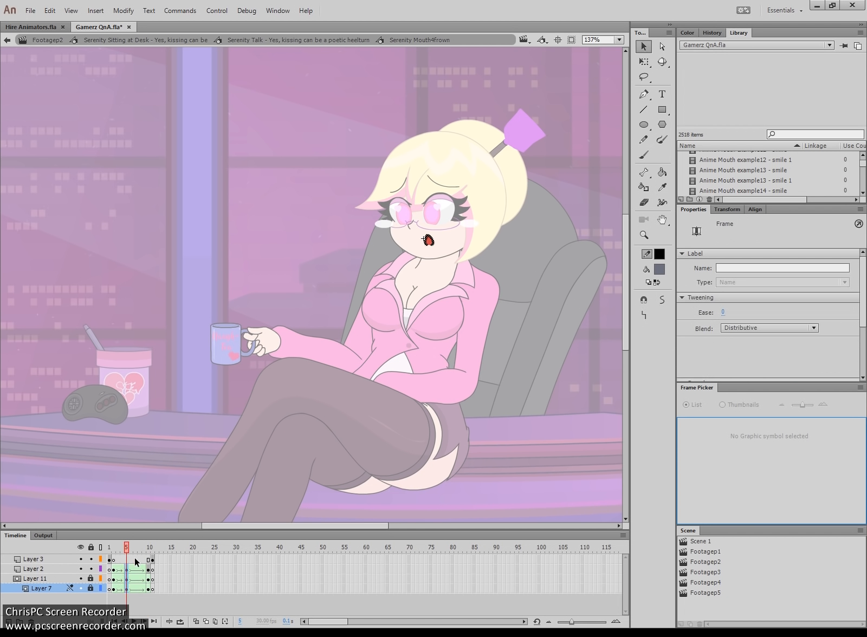
{"action": "left_click", "coordinate": [128, 549]}
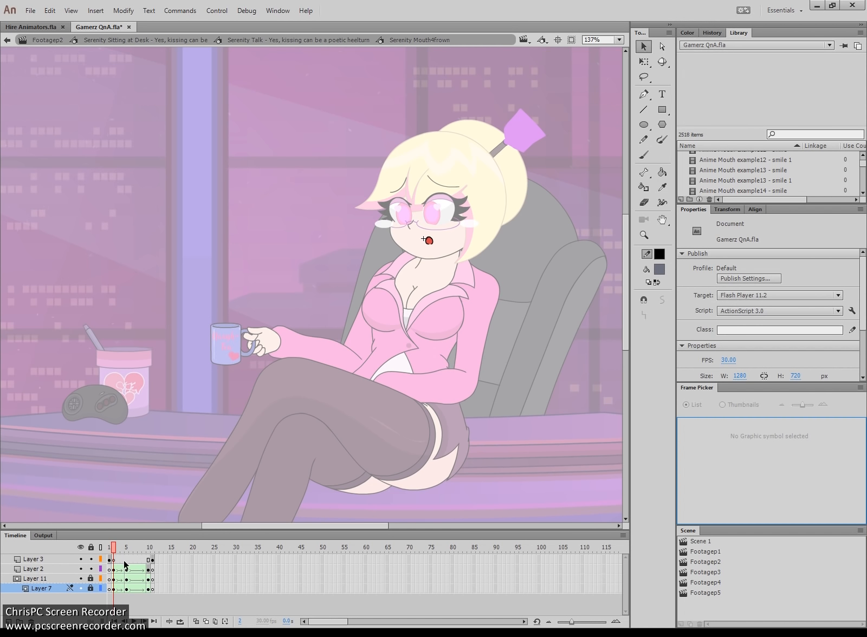
{"action": "left_click", "coordinate": [127, 560]}
{"action": "left_click_drag", "start_coordinate": [136, 550], "coordinate": [151, 549]}
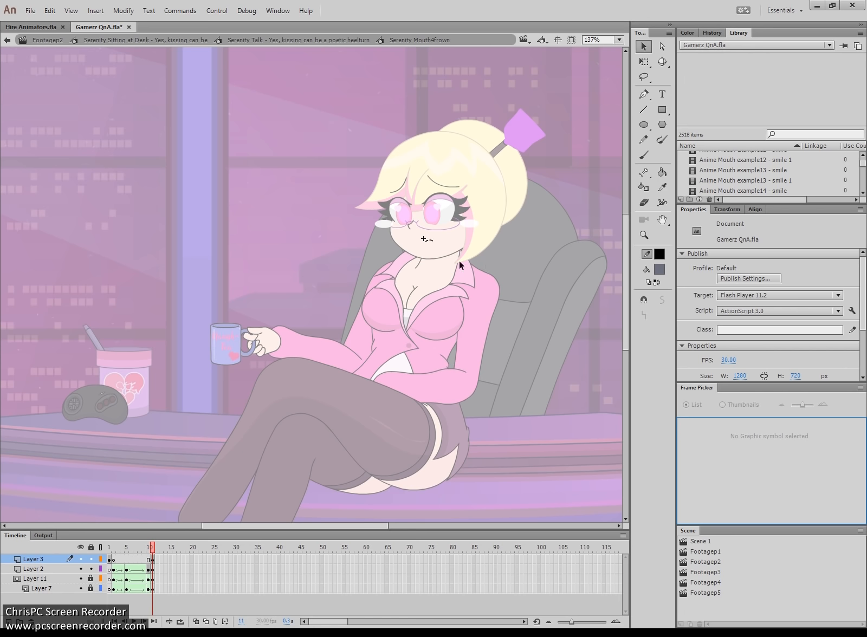
{"action": "left_click", "coordinate": [338, 40]}
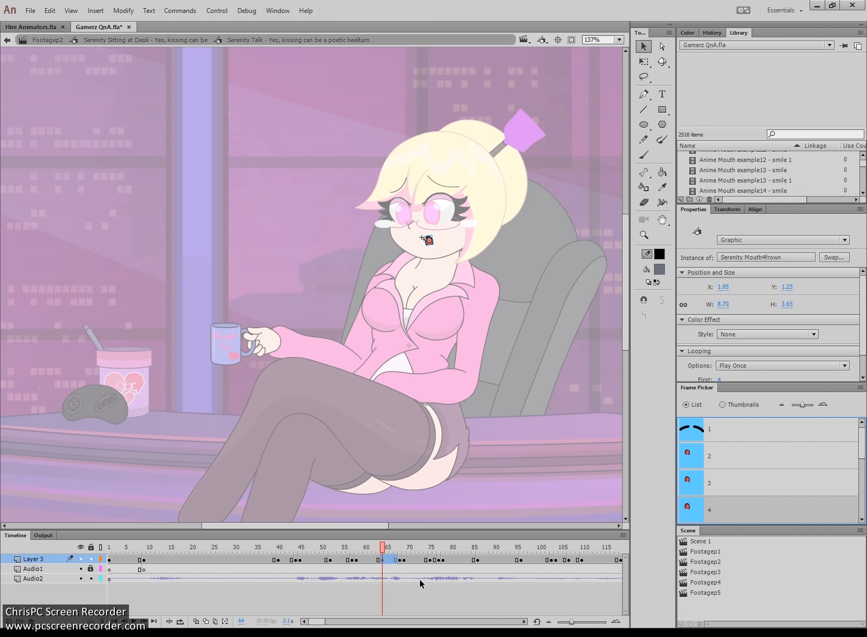
- Go to frame 45, back out to the Footagep2 scene, and switch to Hire Animators.fla
{"action": "left_click", "coordinate": [301, 551]}
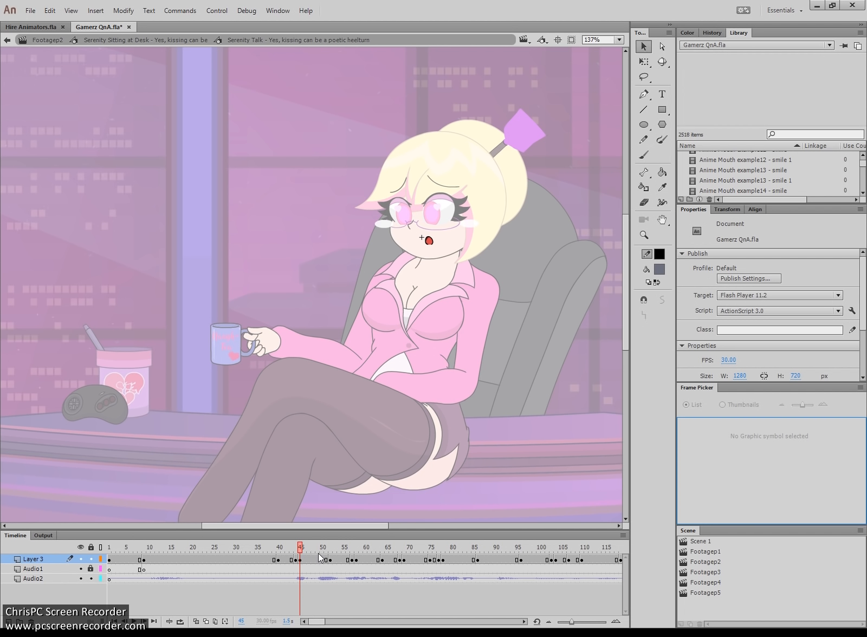
{"action": "left_click", "coordinate": [166, 40]}
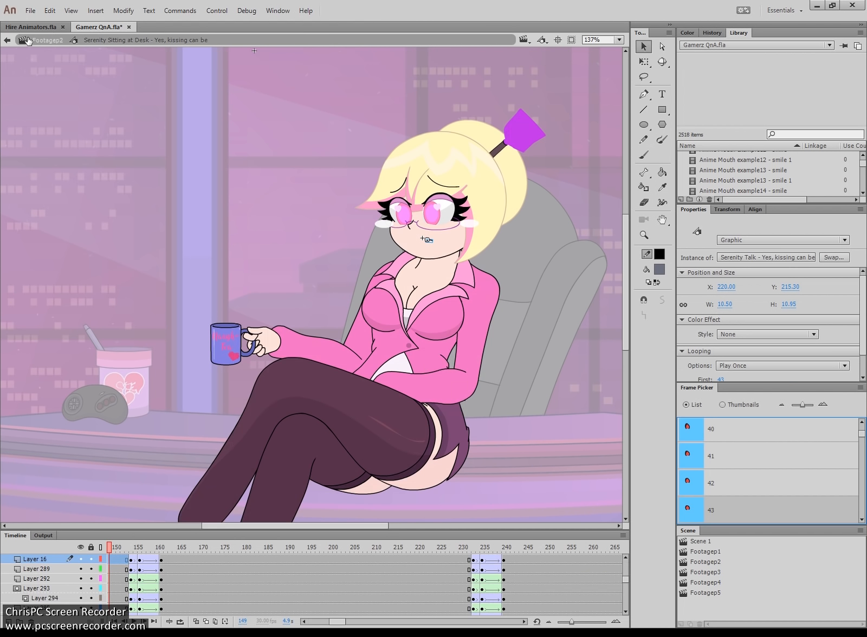
{"action": "left_click", "coordinate": [52, 41]}
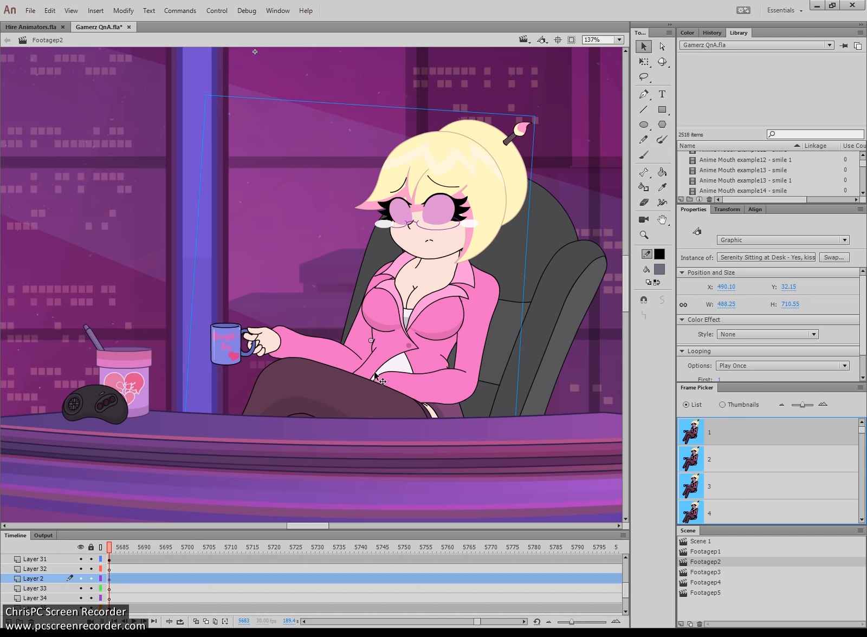
{"action": "left_click", "coordinate": [49, 26]}
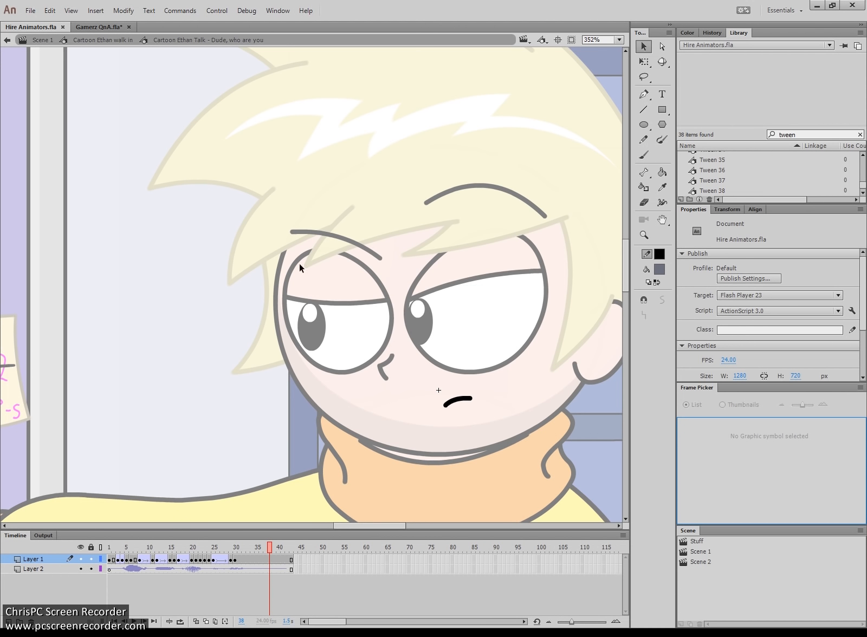
- Return to Scene 1, zoom out to 44%, then marquee-zoom to 81% on both characters
{"action": "left_click", "coordinate": [106, 39]}
{"action": "left_click", "coordinate": [42, 39]}
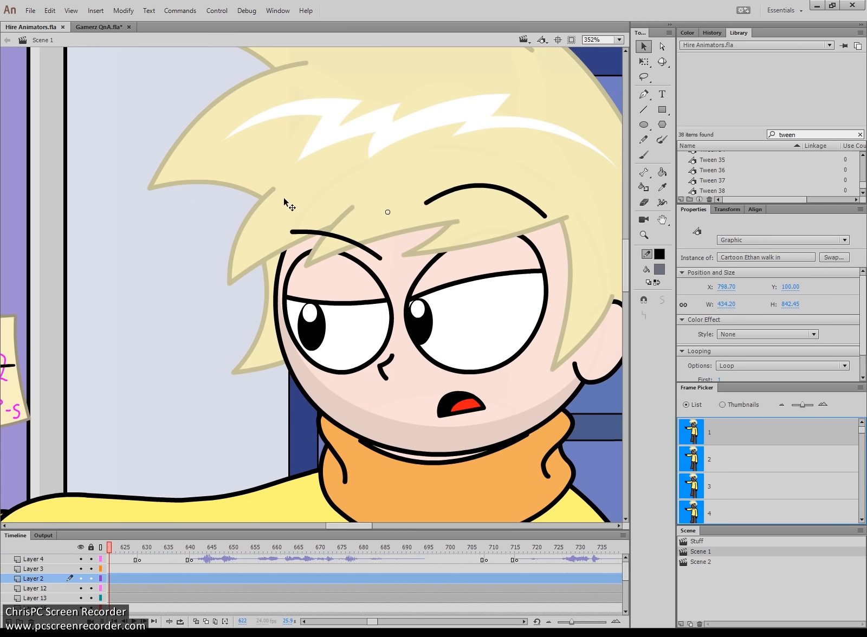
{"action": "key", "text": "z"}
{"action": "left_click", "coordinate": [436, 317]}
{"action": "left_click", "coordinate": [324, 347]}
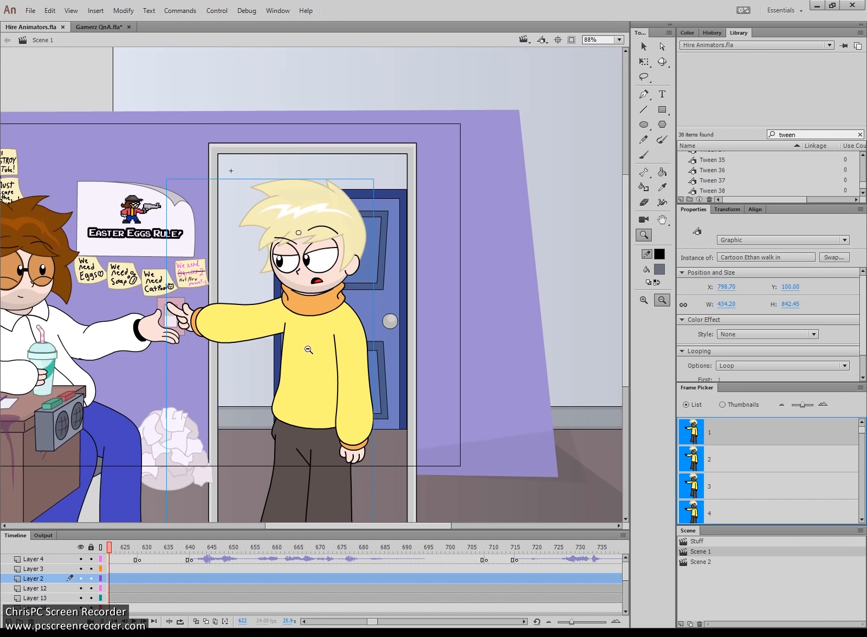
{"action": "left_click", "coordinate": [290, 353]}
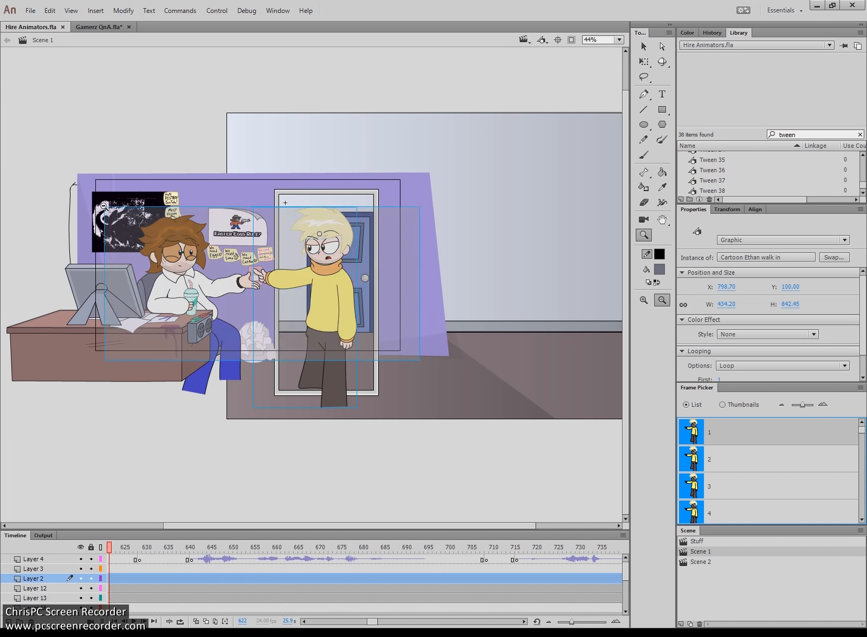
{"action": "left_click_drag", "start_coordinate": [80, 171], "coordinate": [418, 358]}
{"action": "key", "text": "v"}
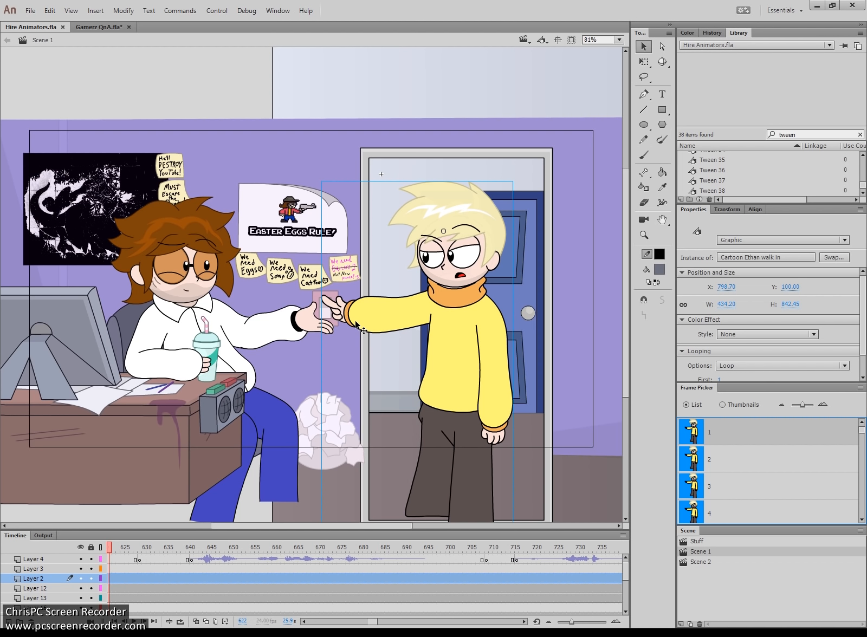
- Open the Stuff scene, pan to the mouth sheet, and marquee-select all mouth instances
{"action": "left_click", "coordinate": [717, 543]}
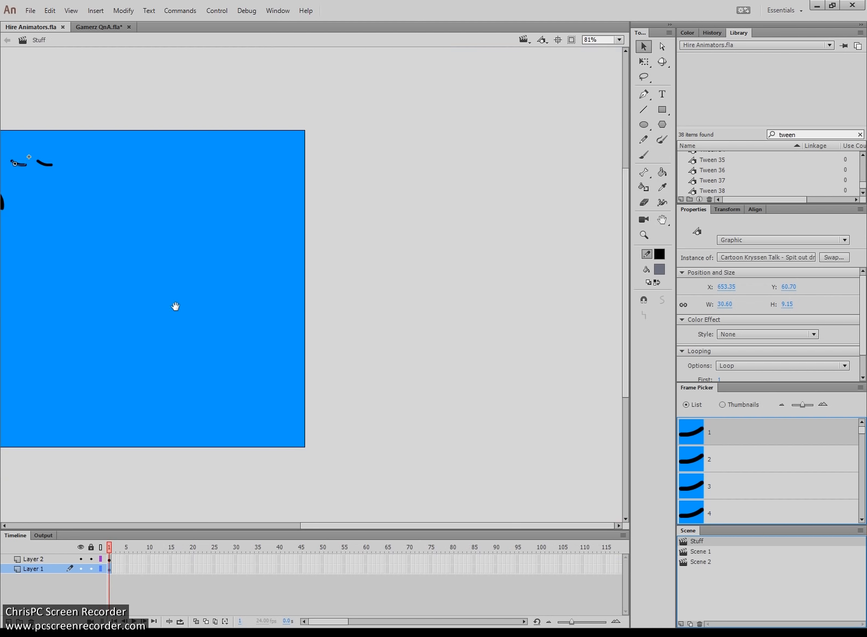
{"action": "left_click_drag", "start_coordinate": [174, 304], "coordinate": [455, 330]}
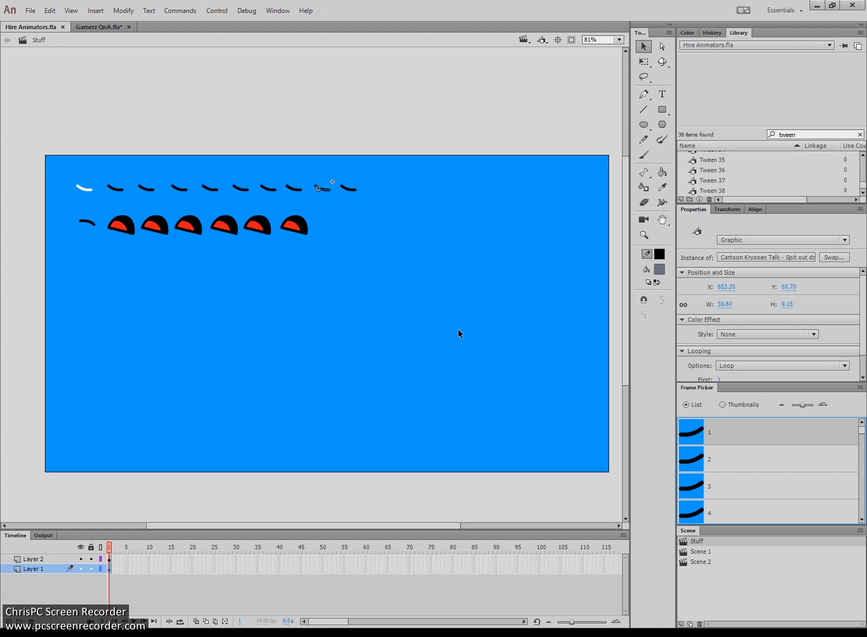
{"action": "left_click", "coordinate": [457, 329]}
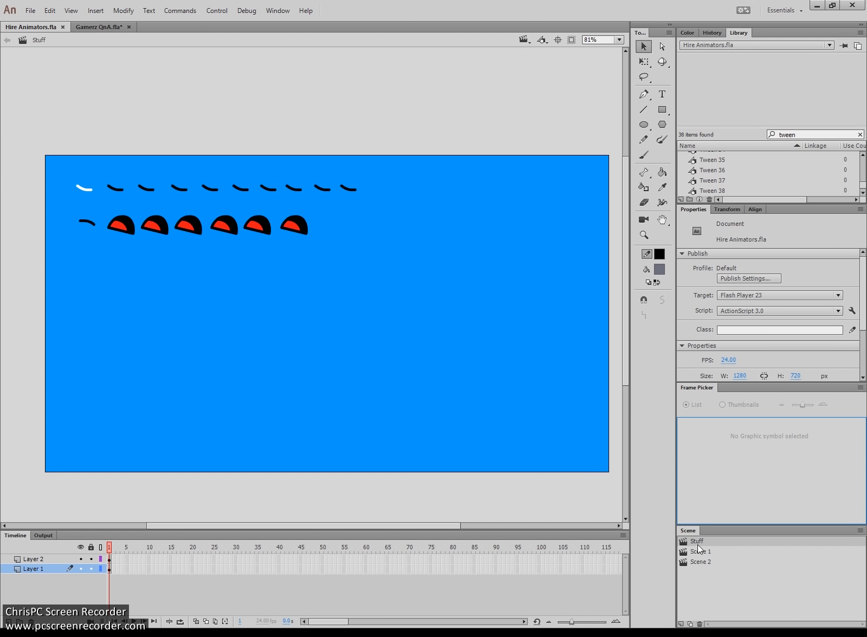
{"action": "left_click_drag", "start_coordinate": [425, 267], "coordinate": [61, 147]}
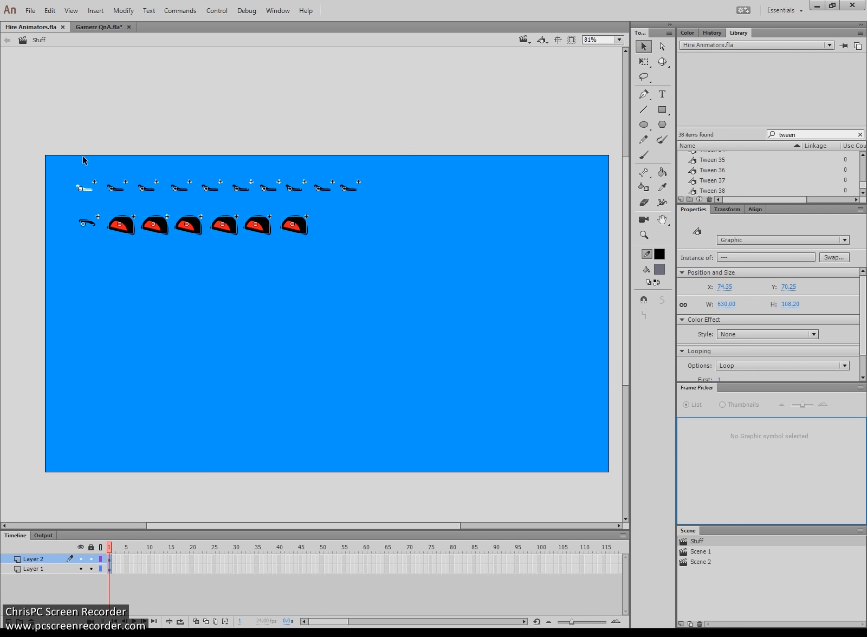
{"action": "left_click", "coordinate": [299, 282]}
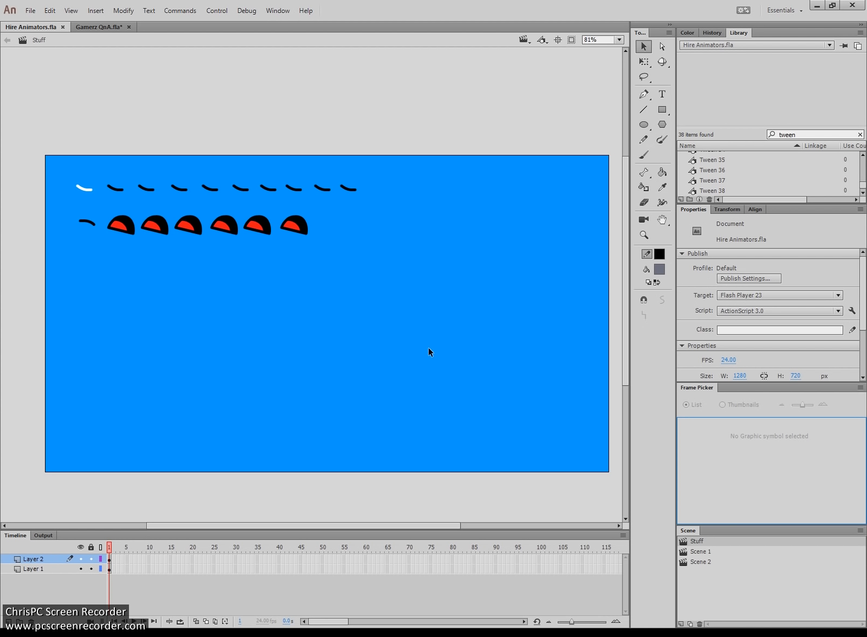
{"action": "left_click_drag", "start_coordinate": [433, 342], "coordinate": [54, 153]}
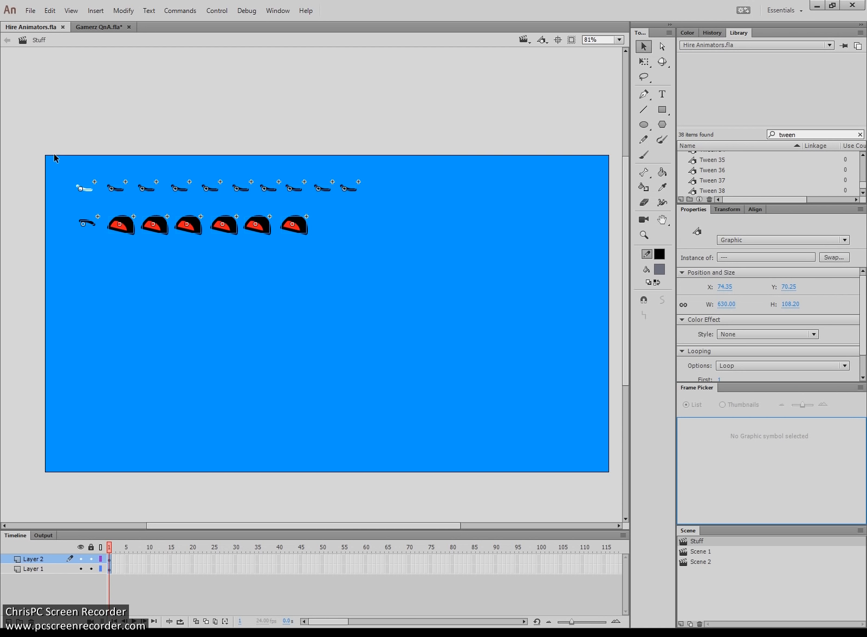
{"action": "left_click", "coordinate": [132, 269]}
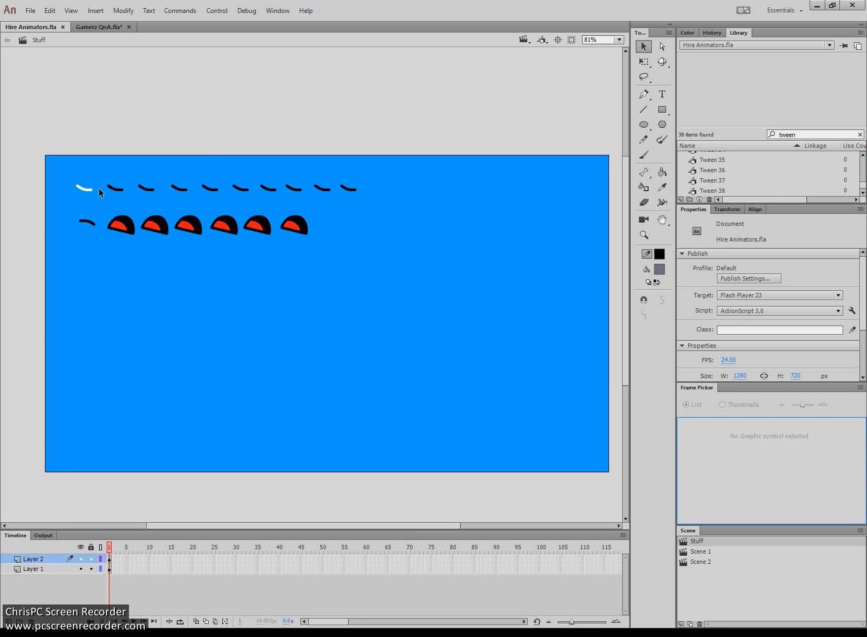
- Select individual mouth-line instances on the sheet one by one to inspect them
{"action": "left_click", "coordinate": [113, 188]}
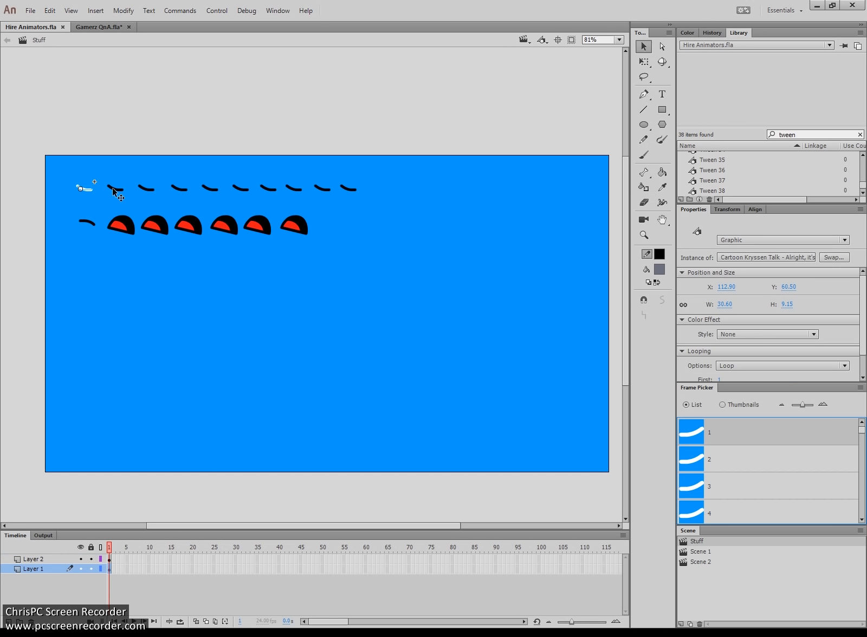
{"action": "left_click", "coordinate": [149, 190]}
{"action": "left_click", "coordinate": [184, 189]}
{"action": "left_click", "coordinate": [212, 189]}
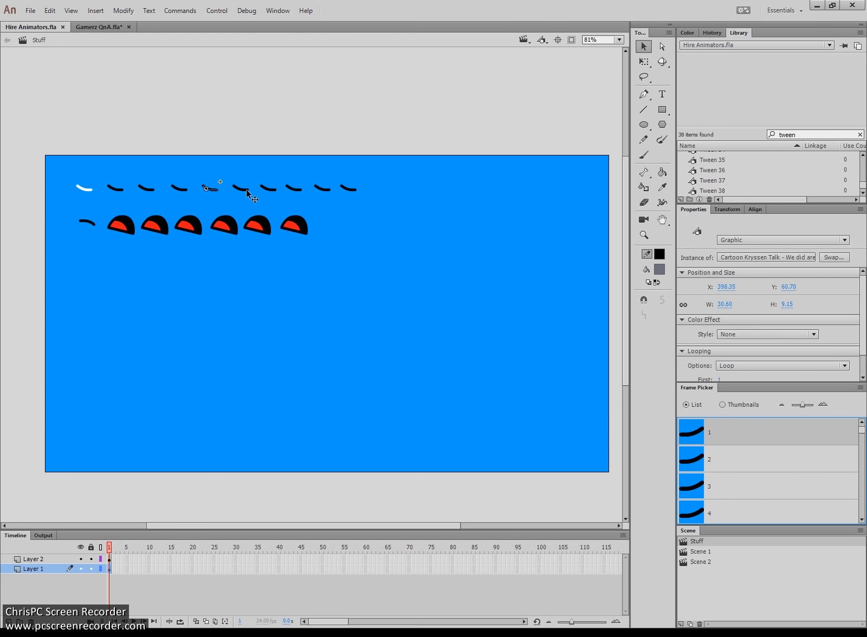
{"action": "double_click", "coordinate": [145, 189]}
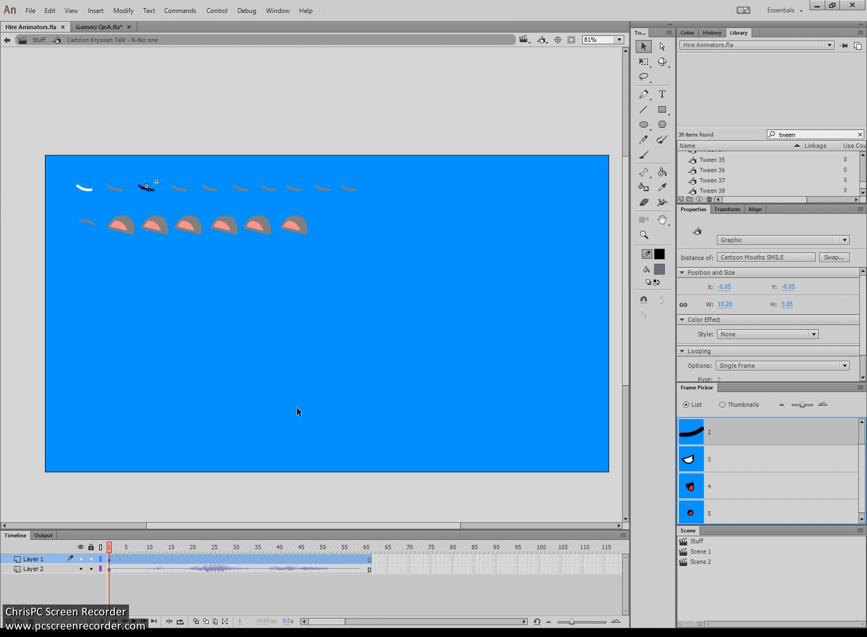
{"action": "left_click", "coordinate": [38, 40]}
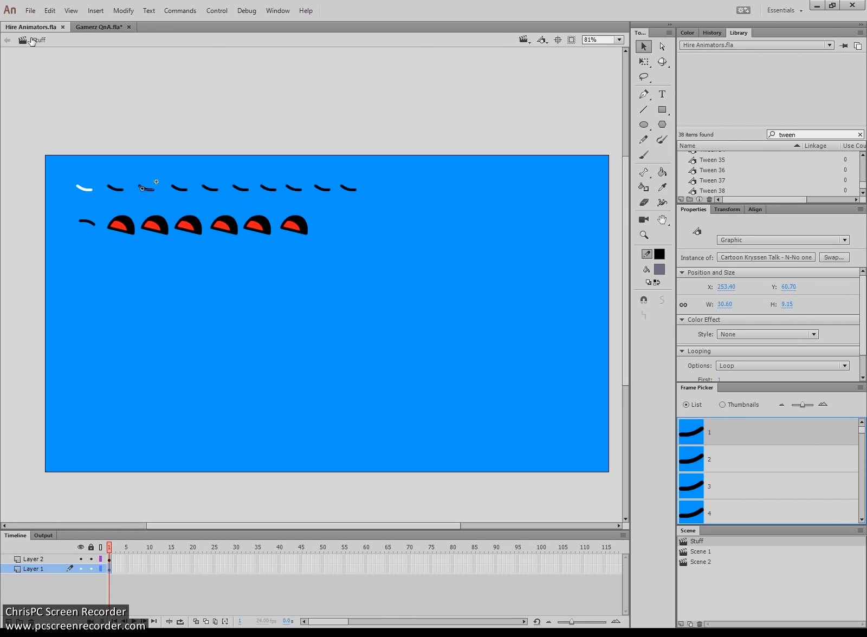
{"action": "left_click", "coordinate": [119, 195]}
{"action": "double_click", "coordinate": [118, 190]}
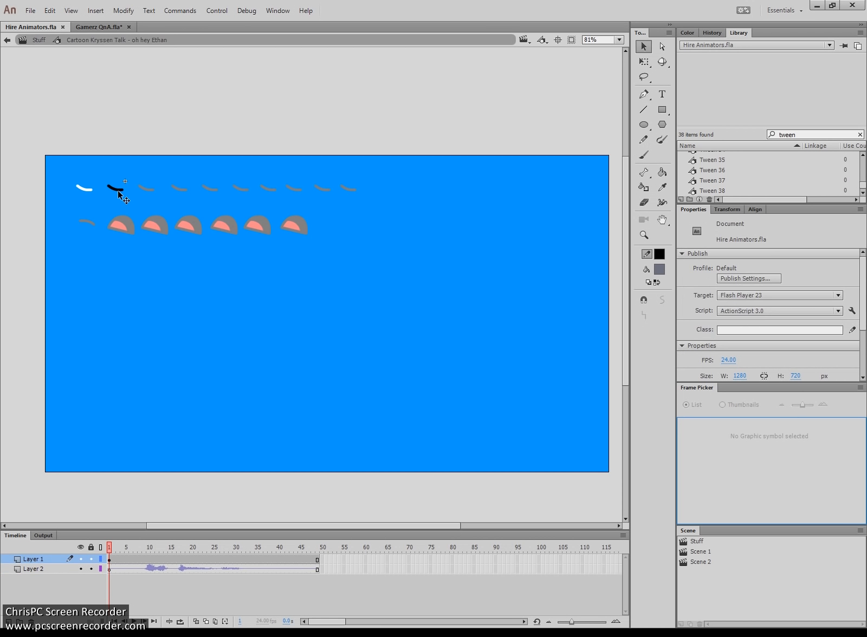
{"action": "left_click", "coordinate": [39, 41]}
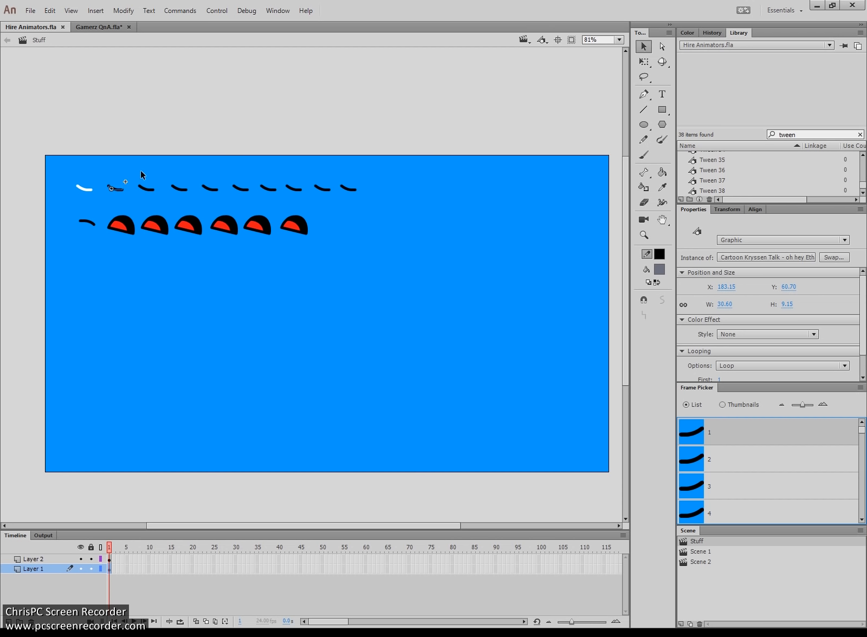
{"action": "left_click_drag", "start_coordinate": [147, 173], "coordinate": [113, 192]}
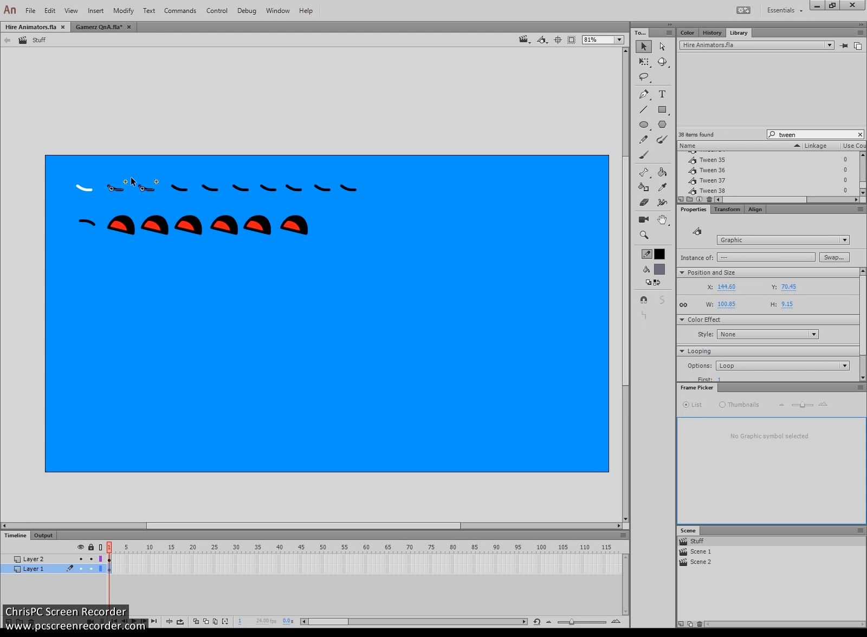
{"action": "left_click", "coordinate": [132, 177]}
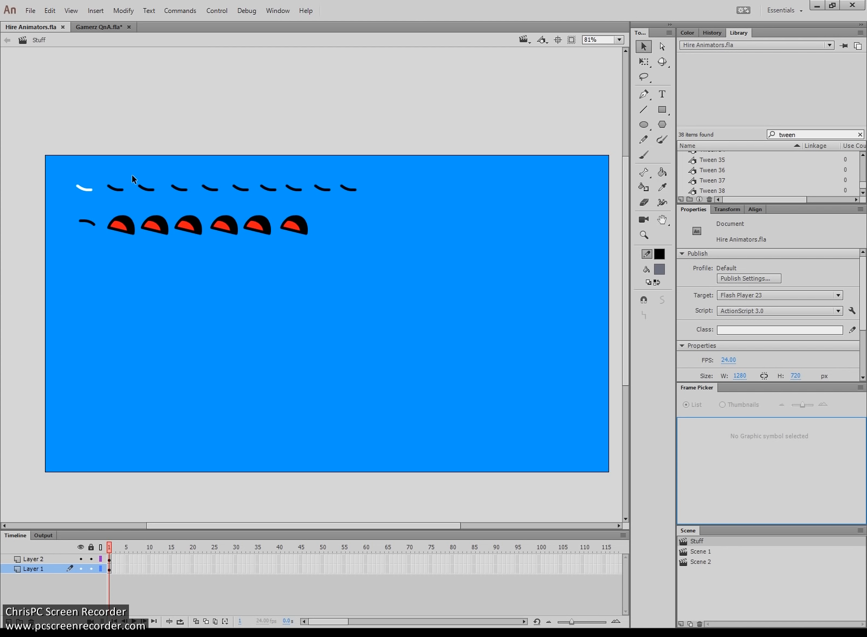
{"action": "left_click", "coordinate": [118, 191]}
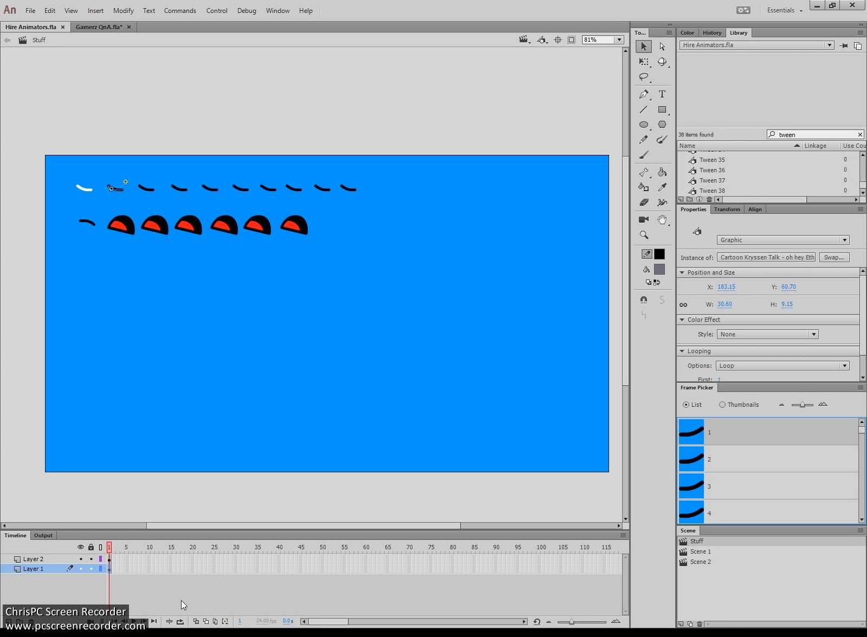
{"action": "double_click", "coordinate": [120, 190]}
{"action": "key", "text": "Return"}
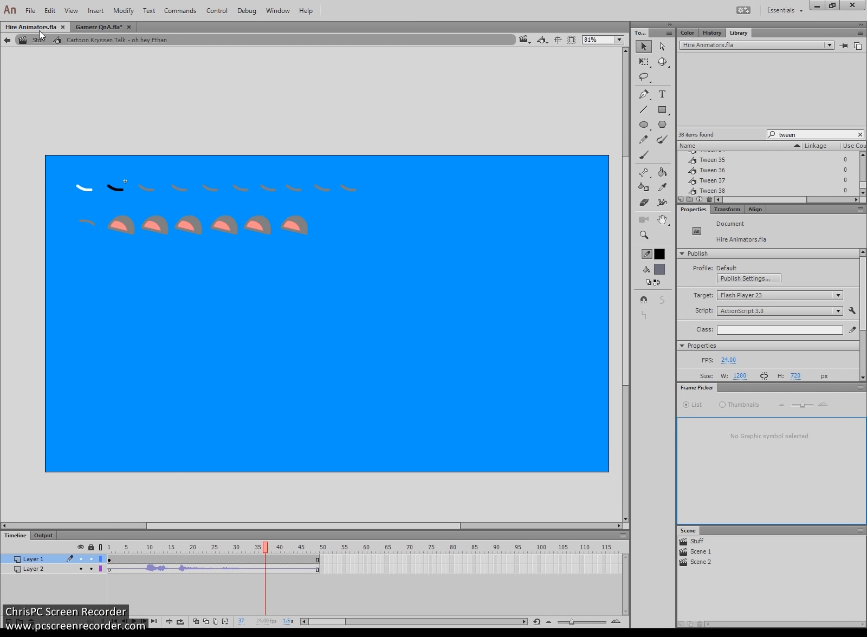
{"action": "left_click", "coordinate": [143, 188]}
{"action": "double_click", "coordinate": [143, 188]}
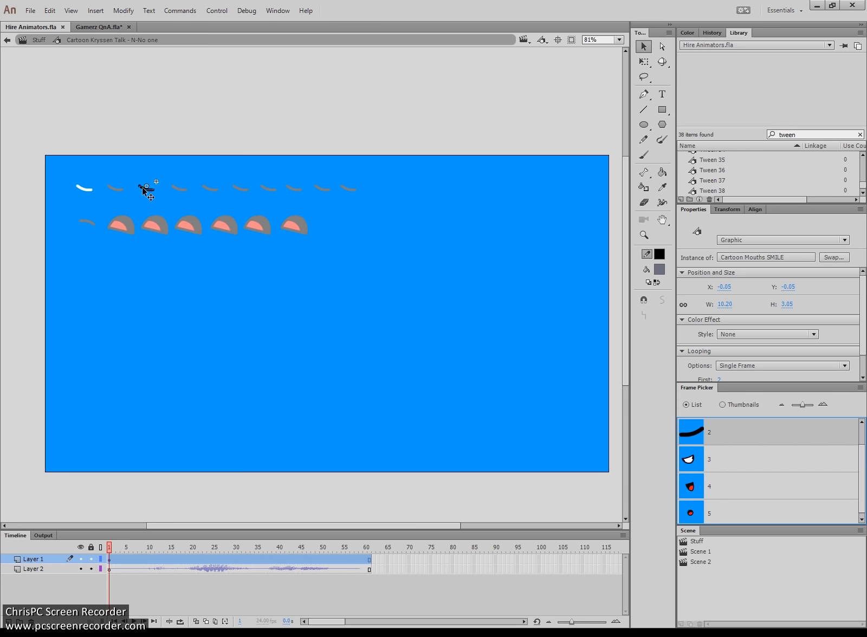
{"action": "left_click", "coordinate": [156, 470]}
{"action": "key", "text": "Return"}
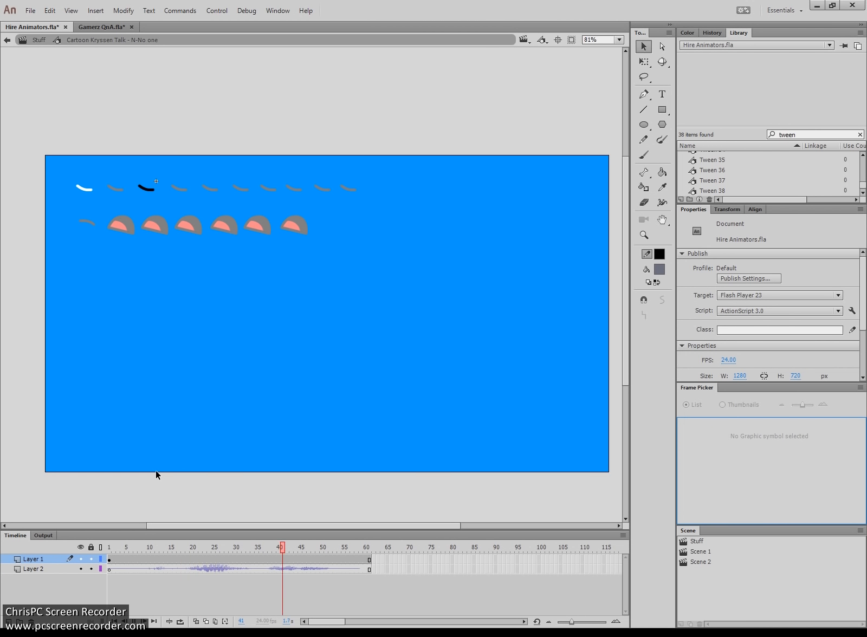
{"action": "key", "text": "ctrl+a"}
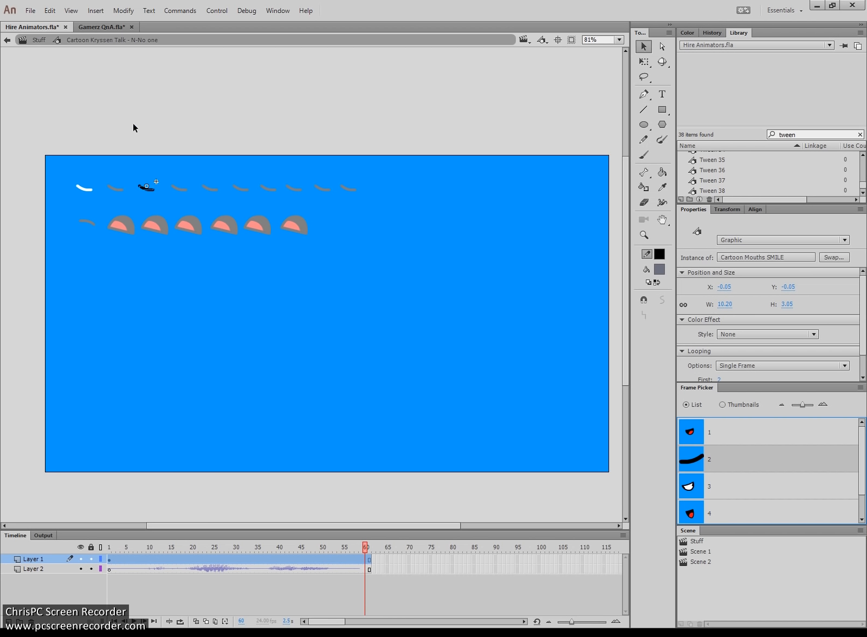
{"action": "left_click", "coordinate": [39, 40]}
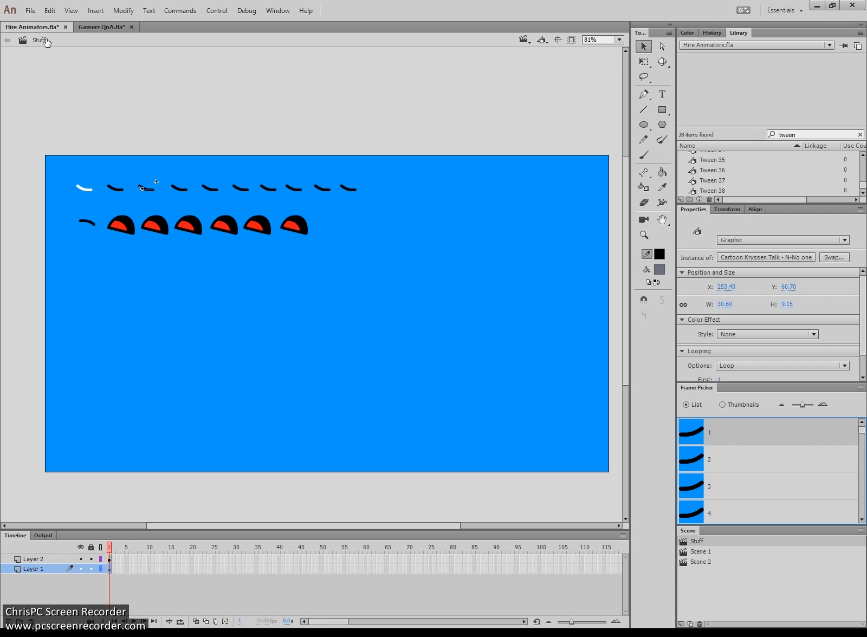
{"action": "double_click", "coordinate": [116, 189]}
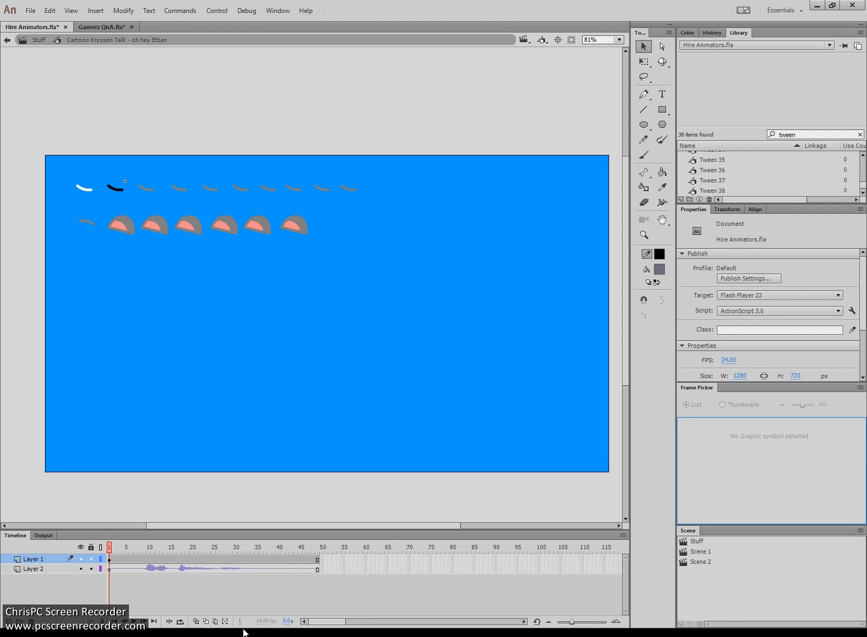
{"action": "left_click_drag", "start_coordinate": [144, 568], "coordinate": [320, 563]}
{"action": "double_click", "coordinate": [223, 311]}
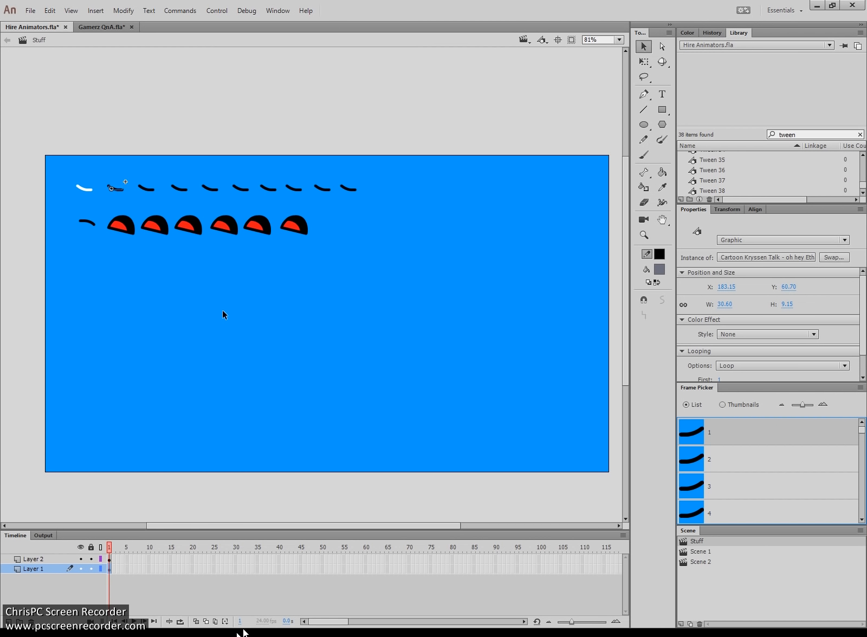
{"action": "left_click", "coordinate": [148, 188]}
{"action": "left_click_drag", "start_coordinate": [73, 167], "coordinate": [92, 246]}
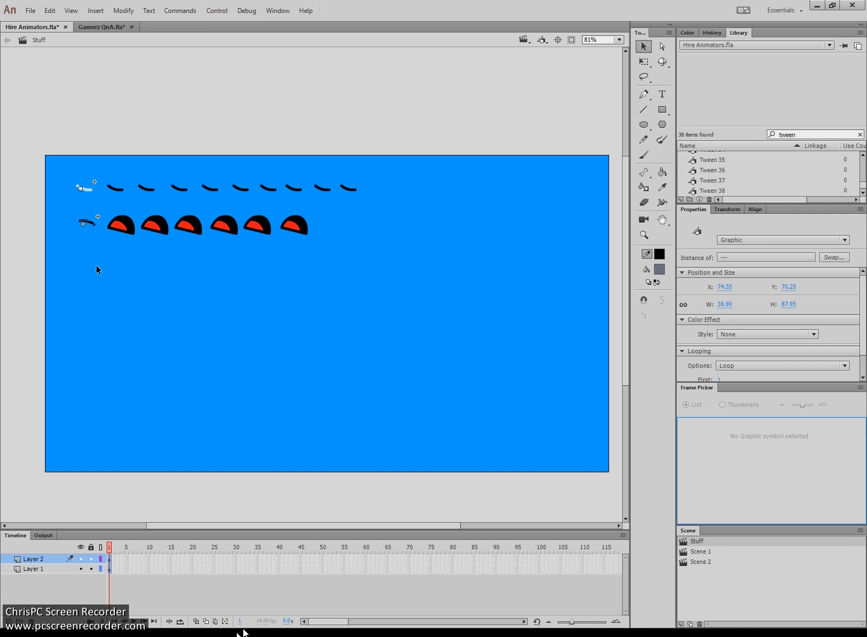
{"action": "left_click_drag", "start_coordinate": [120, 252], "coordinate": [360, 165]}
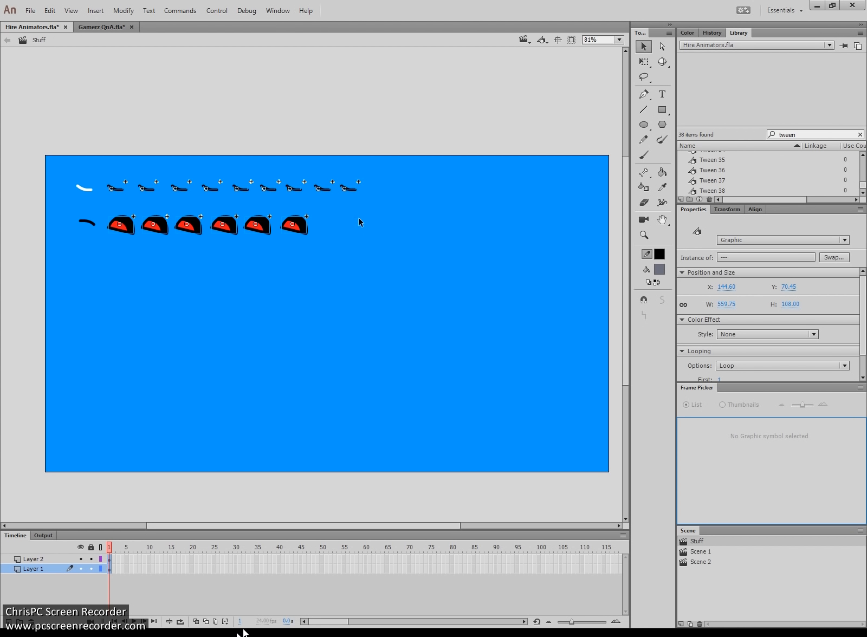
{"action": "left_click", "coordinate": [306, 257]}
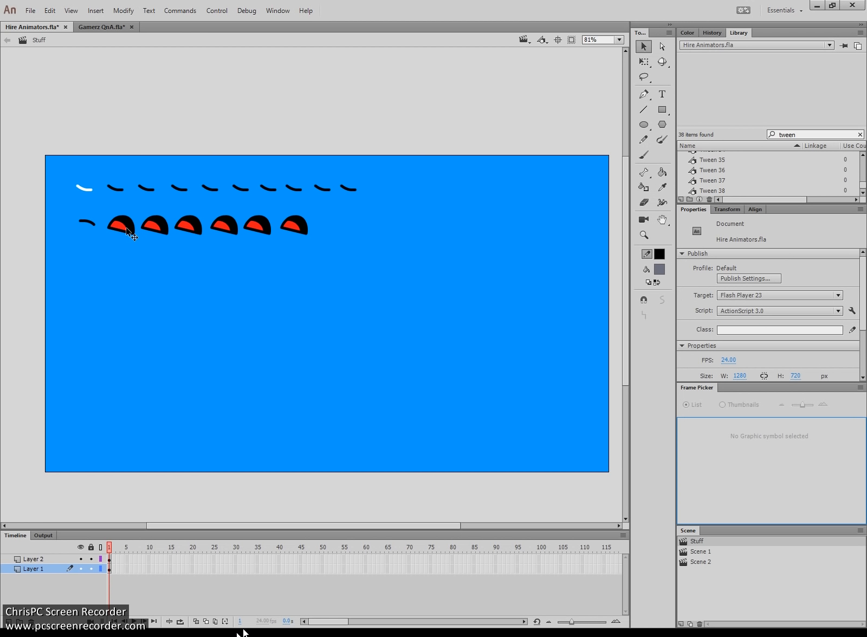